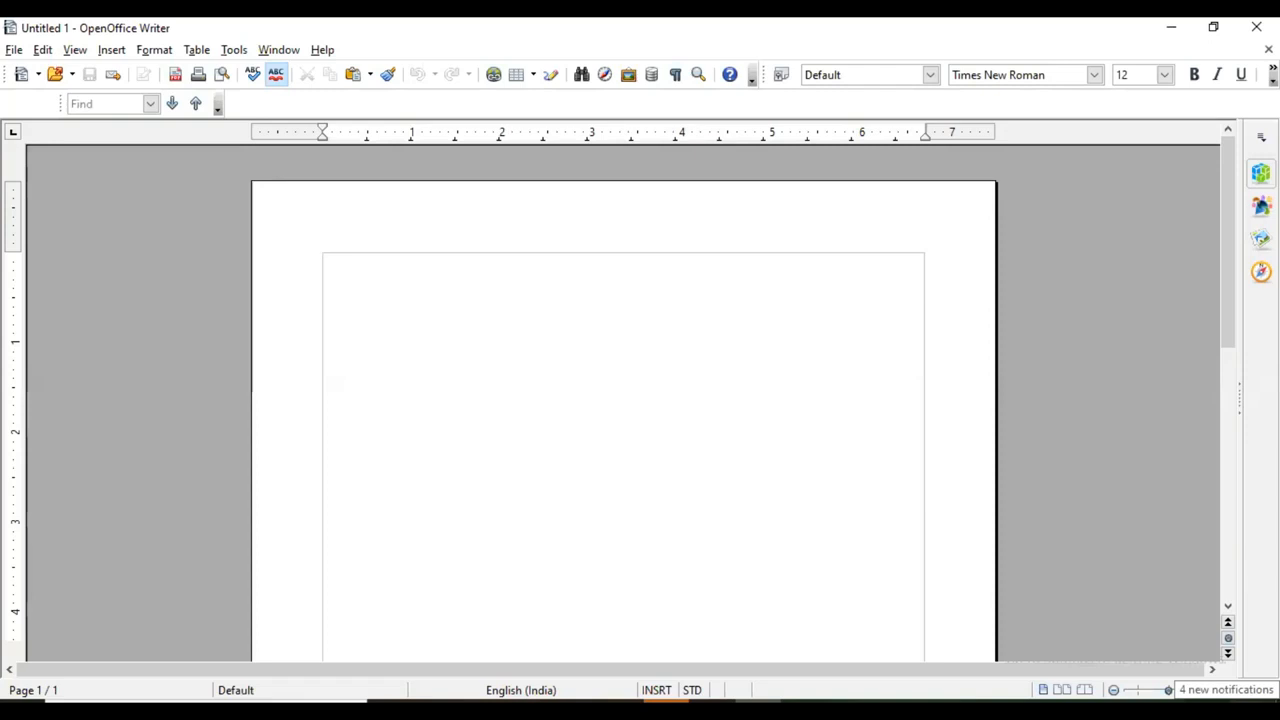
Step: Write "One way to change the cursor position from one place to another with the help of keyboard is by using arrow keys. To reach to a particular"
{"action": "type", "text": "O"}
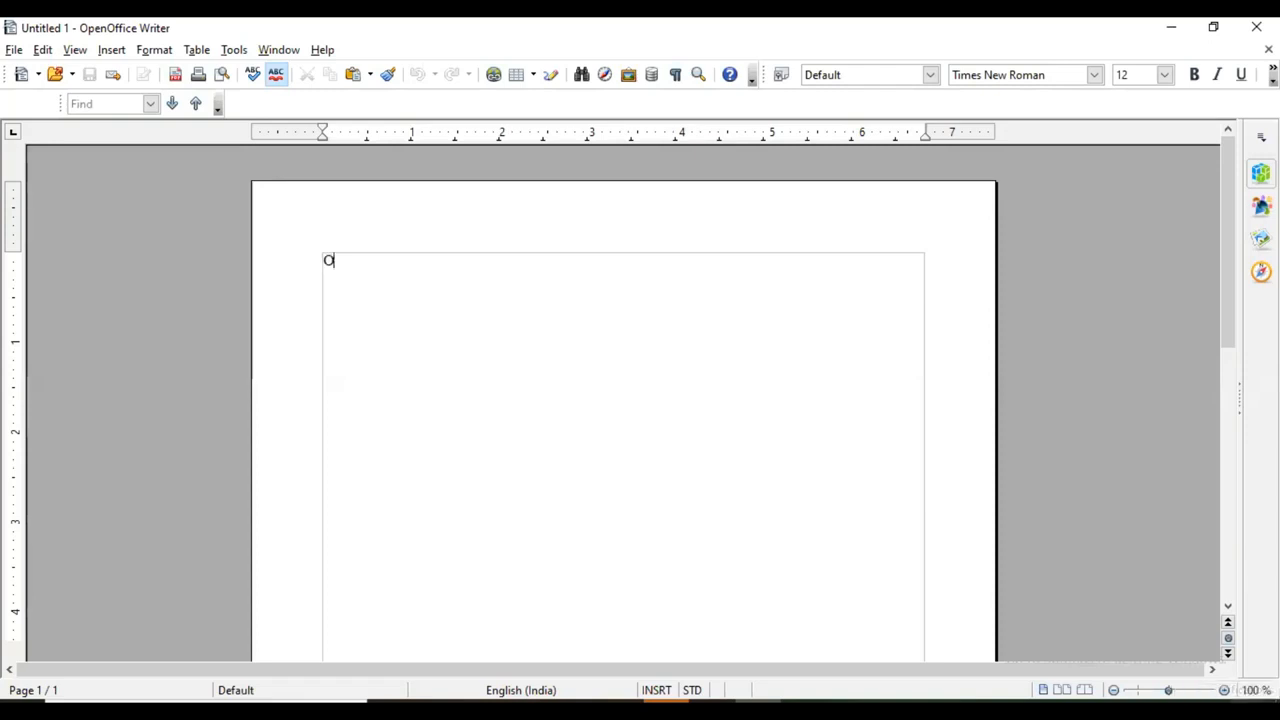
{"action": "type", "text": "ne way to change the cursor position from one place to a"}
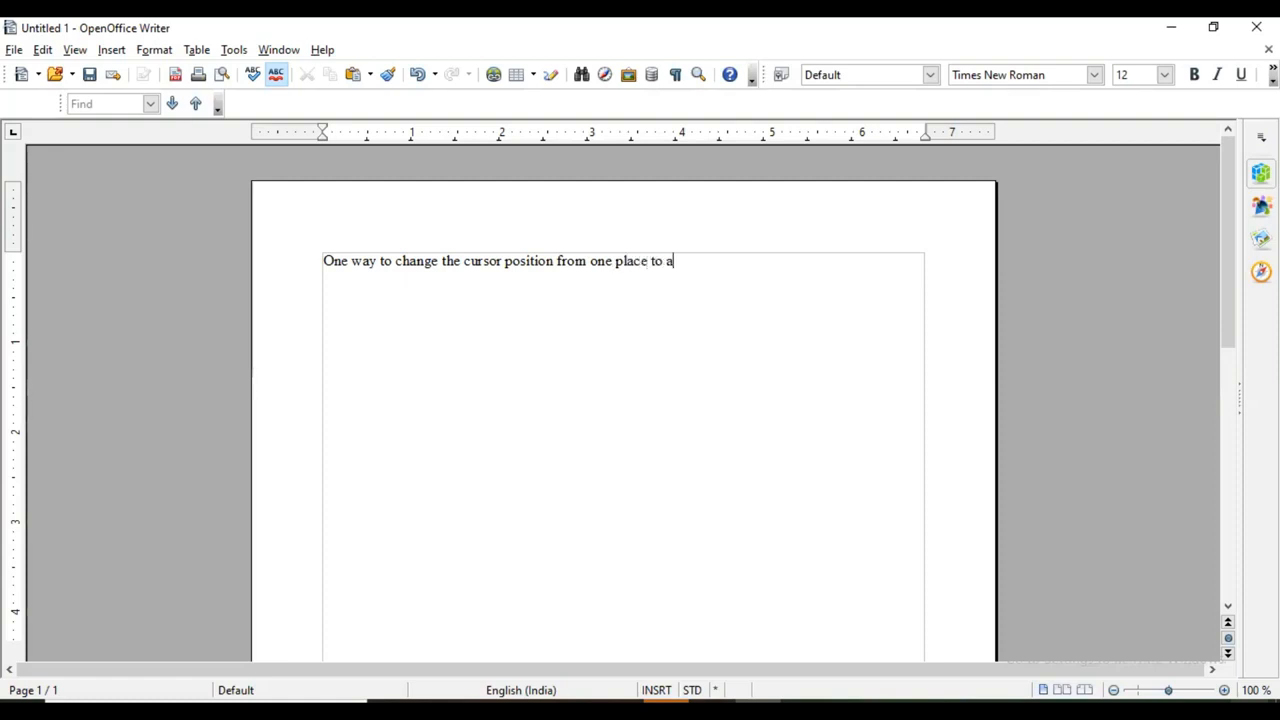
{"action": "type", "text": "nother with the help of keyboard is by using"}
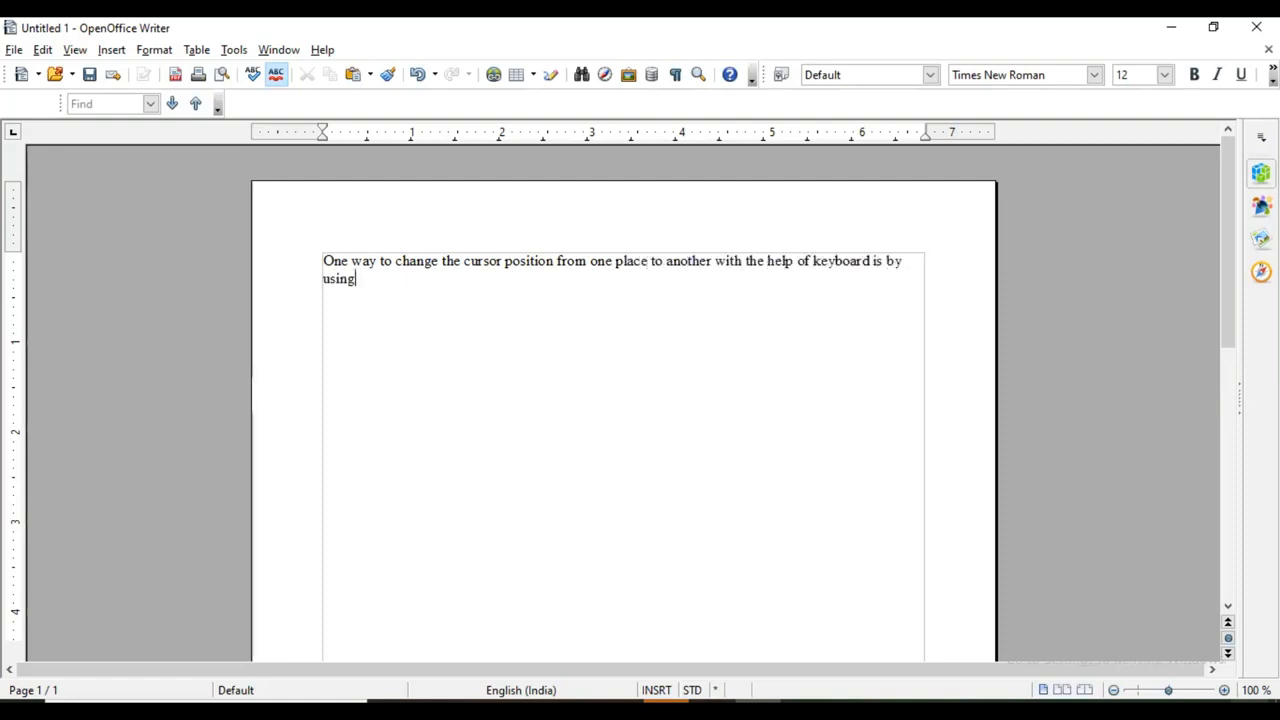
{"action": "type", "text": " arrow keys. To reach to a particular po"}
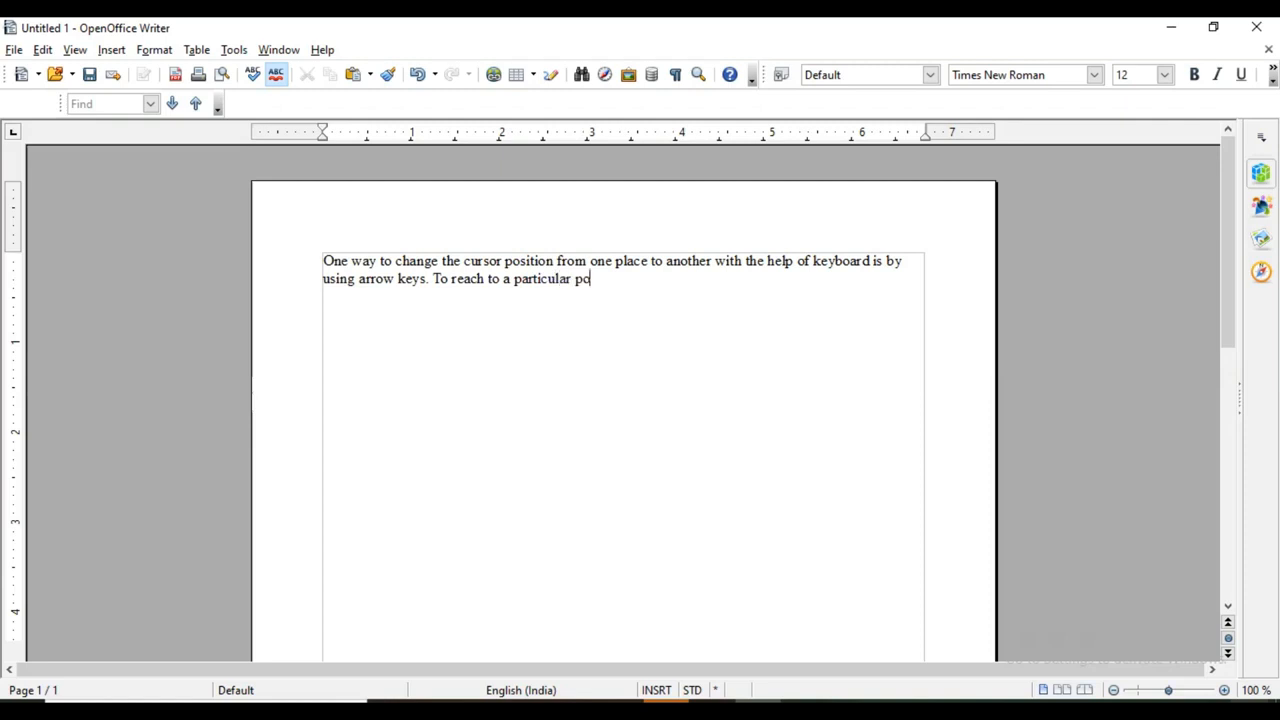
Step: Continue with "position with the help of mouse is simply to take the mouse pointer at the desired place and click the left button of the mouse."
{"action": "type", "text": "sition with the help of mouse is simply"}
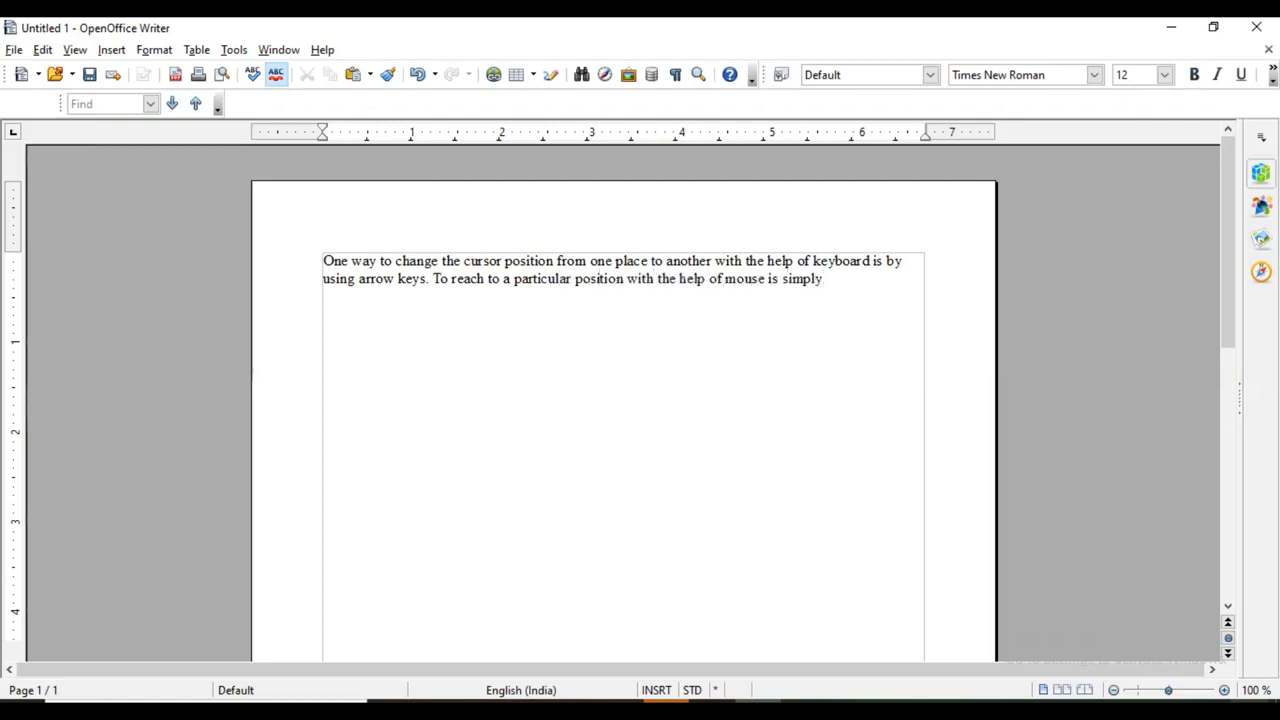
{"action": "type", "text": " to take the mouse pointer at the desired "}
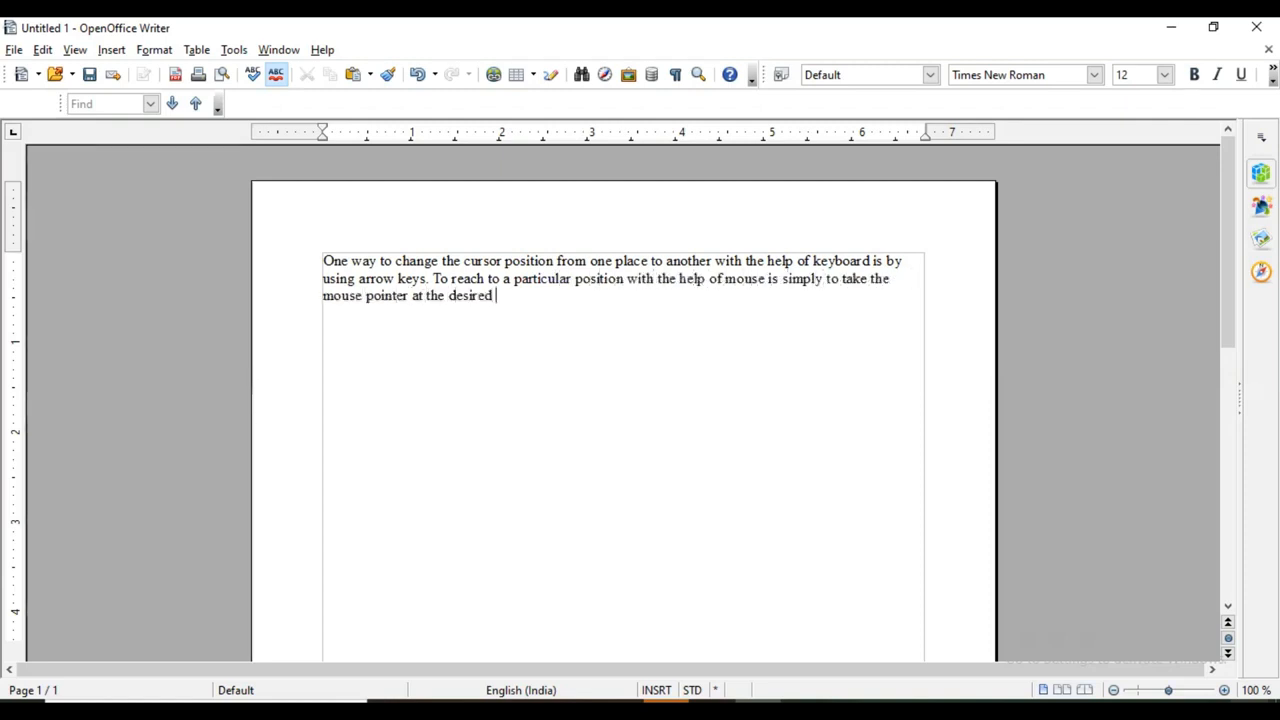
{"action": "type", "text": "place and click the left button of the mouse."}
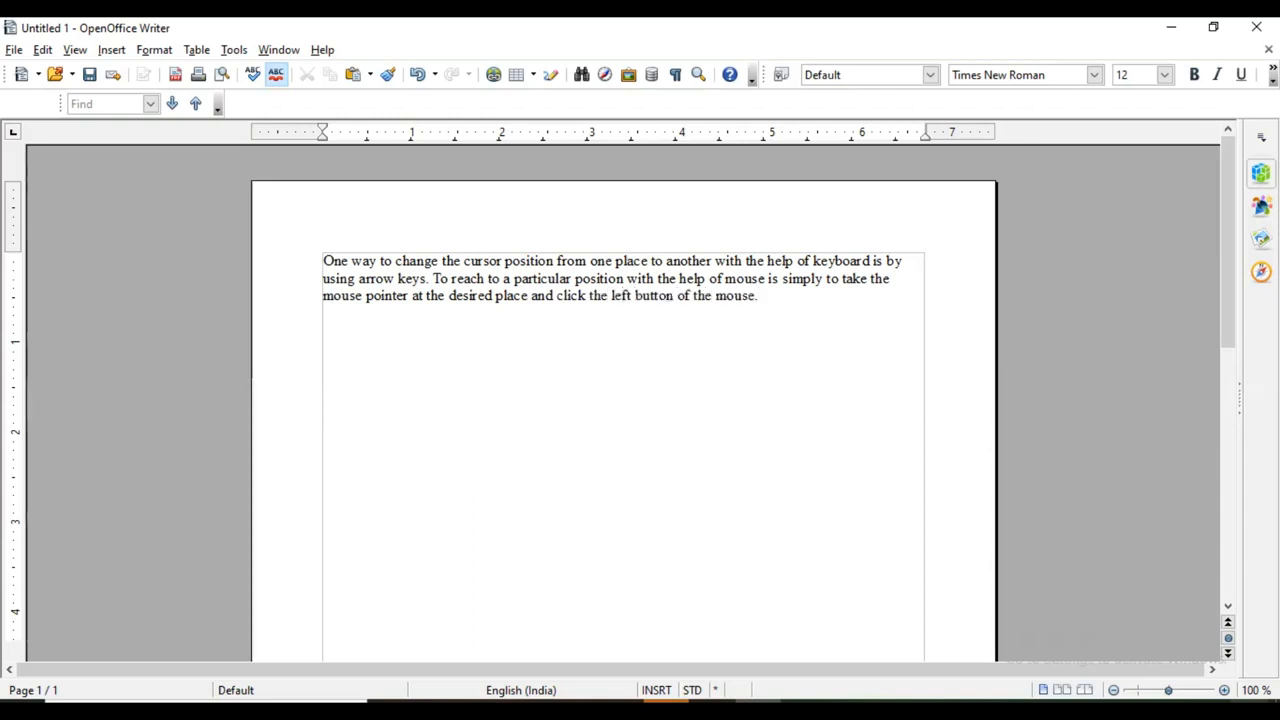
Step: Add a blank line and the heading "Selecting Text" above the paragraph
{"action": "key", "text": "Up"}
{"action": "key", "text": "Up"}
{"action": "key", "text": "Return"}
{"action": "key", "text": "Return"}
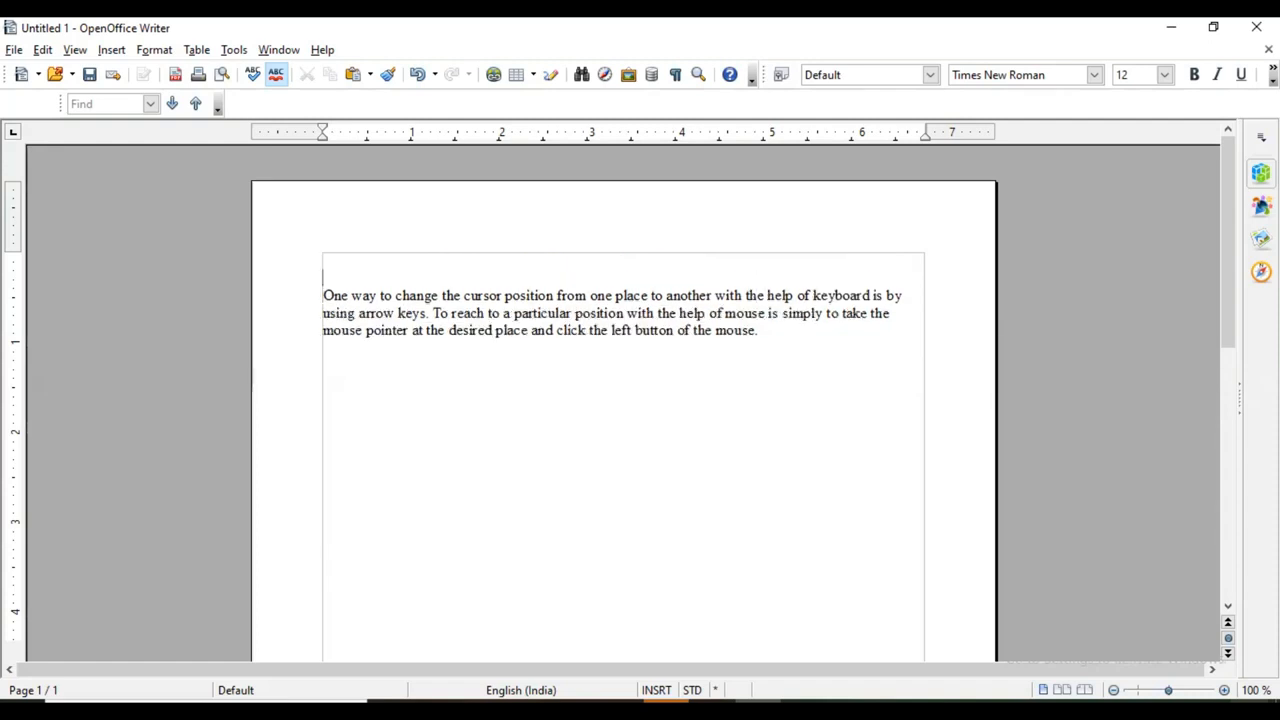
{"action": "type", "text": "Selecting Text"}
Step: Select all the text in the document, including the heading and the paragraph
{"action": "left_click", "coordinate": [42, 49]}
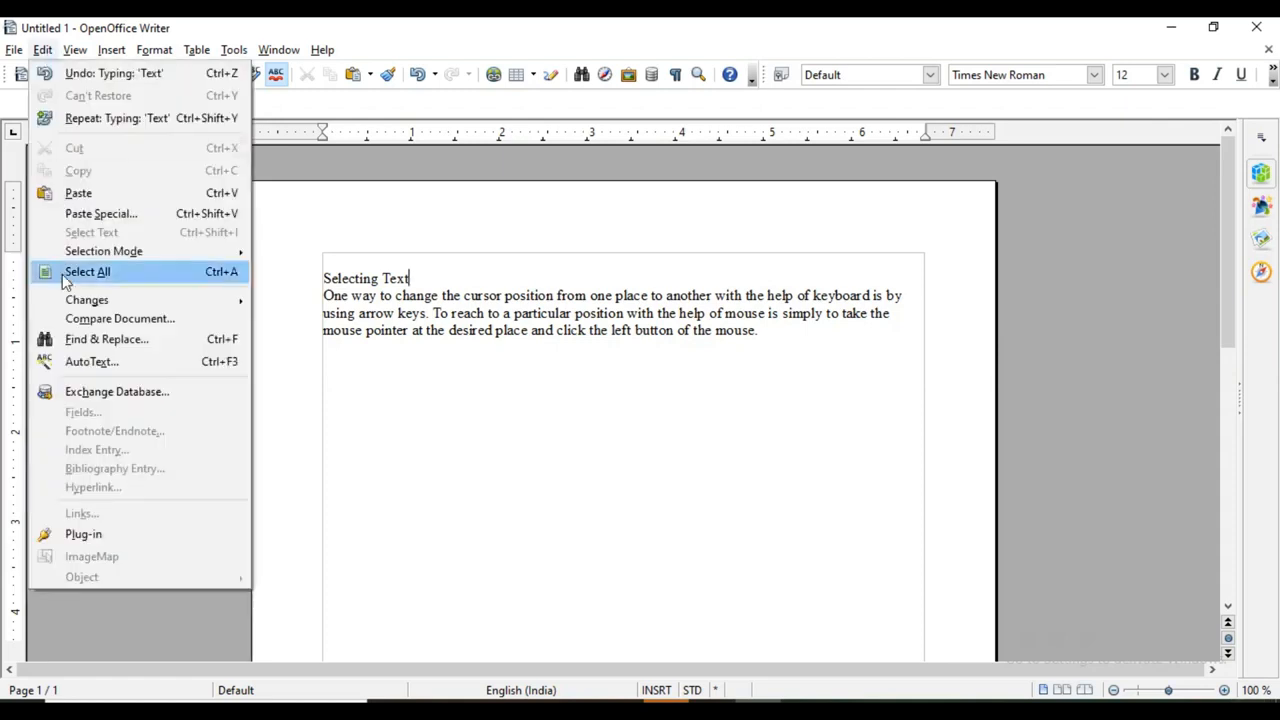
{"action": "left_click", "coordinate": [398, 300]}
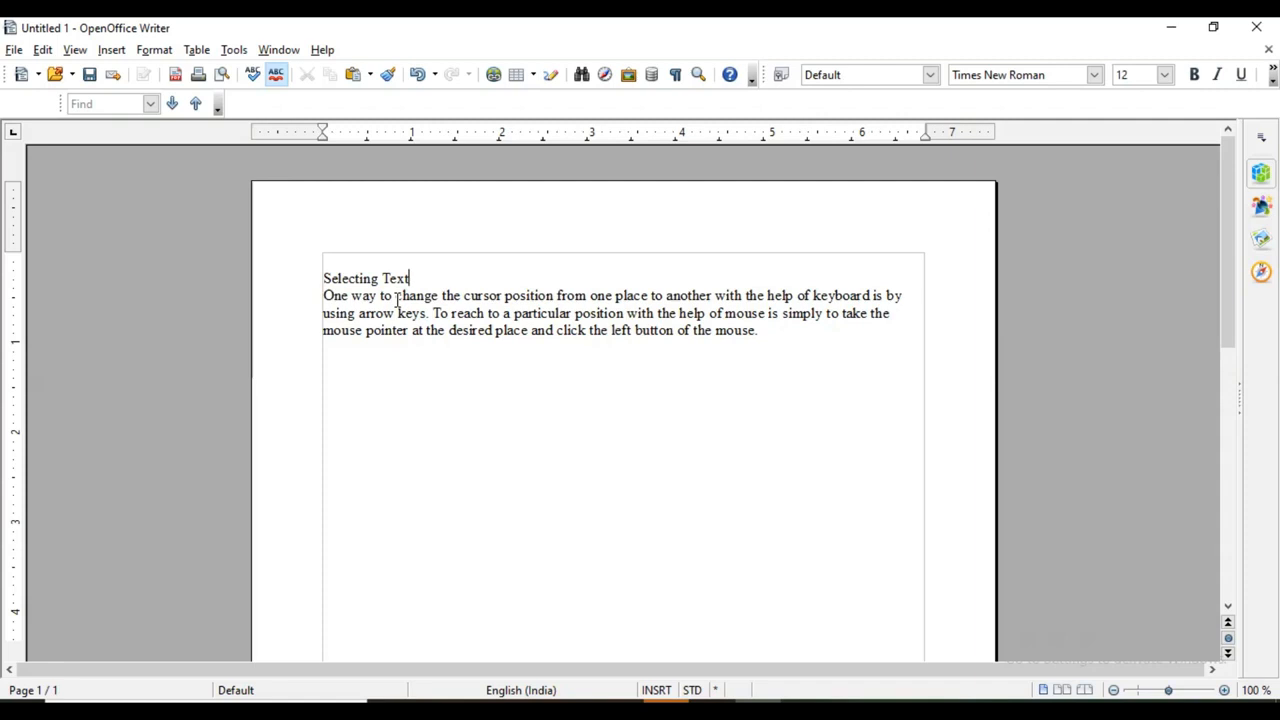
{"action": "key", "text": "ctrl+a"}
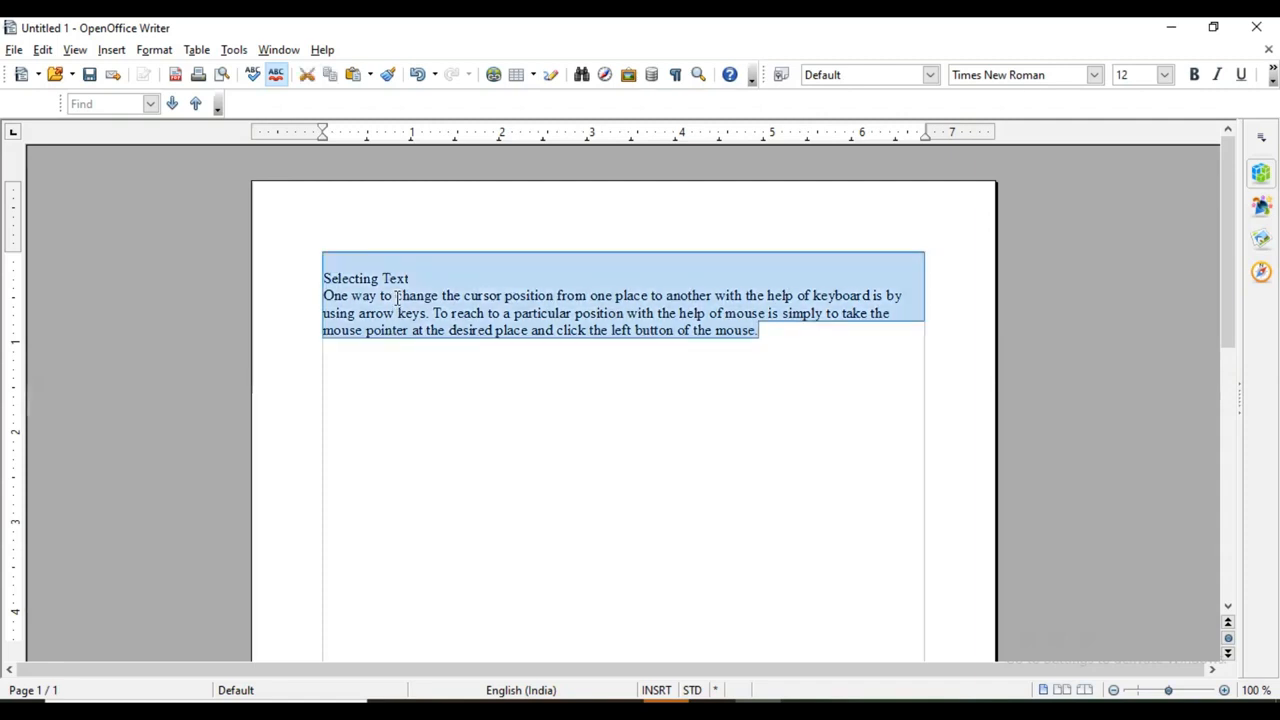
{"action": "scroll", "coordinate": [460, 370], "scroll_direction": "down", "scroll_amount": 10}
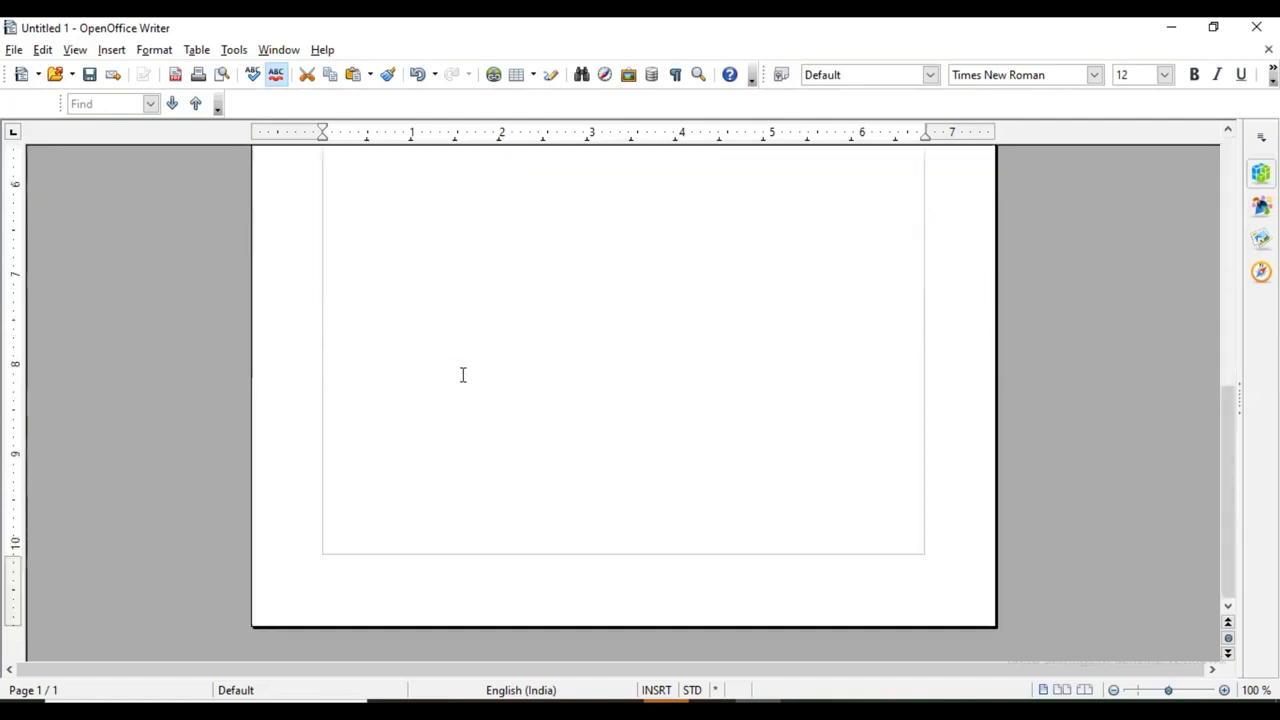
{"action": "scroll", "coordinate": [463, 375], "scroll_direction": "up", "scroll_amount": 10}
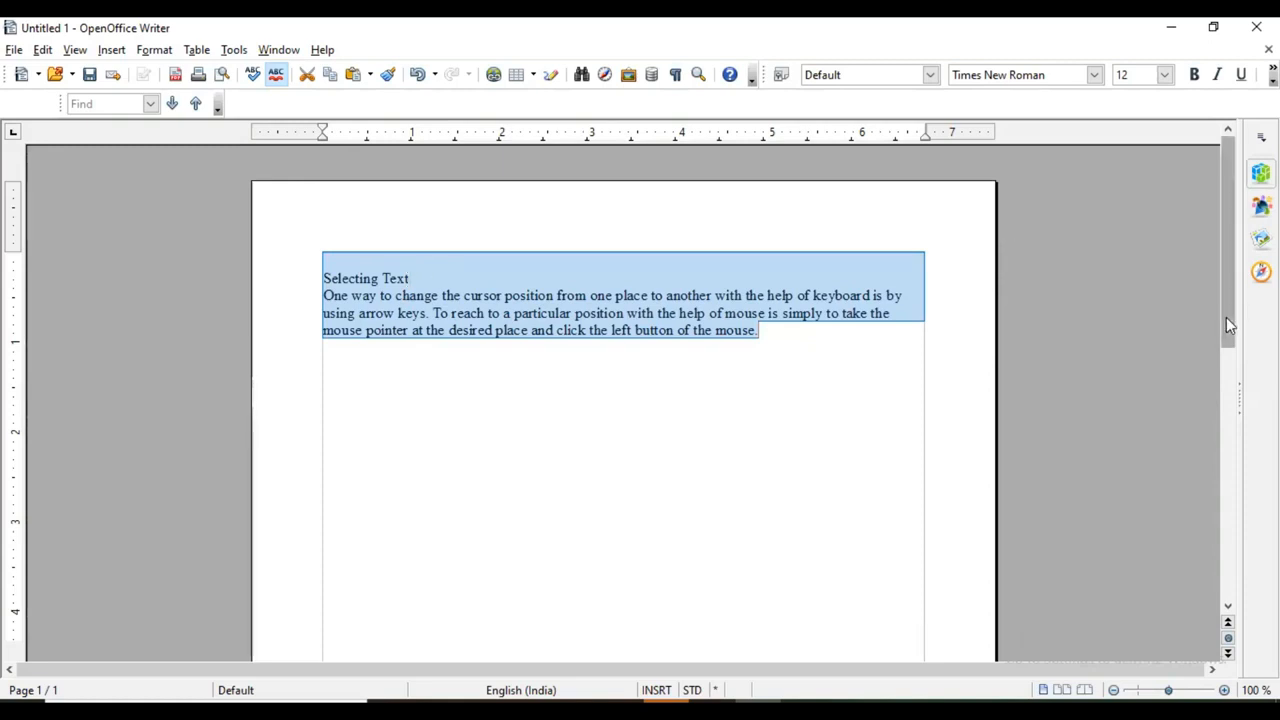
{"action": "mouse_move", "coordinate": [1226, 317]}
{"action": "left_mouse_down"}
{"action": "mouse_move", "coordinate": [1226, 549]}
{"action": "mouse_move", "coordinate": [1230, 325]}
{"action": "left_mouse_up"}
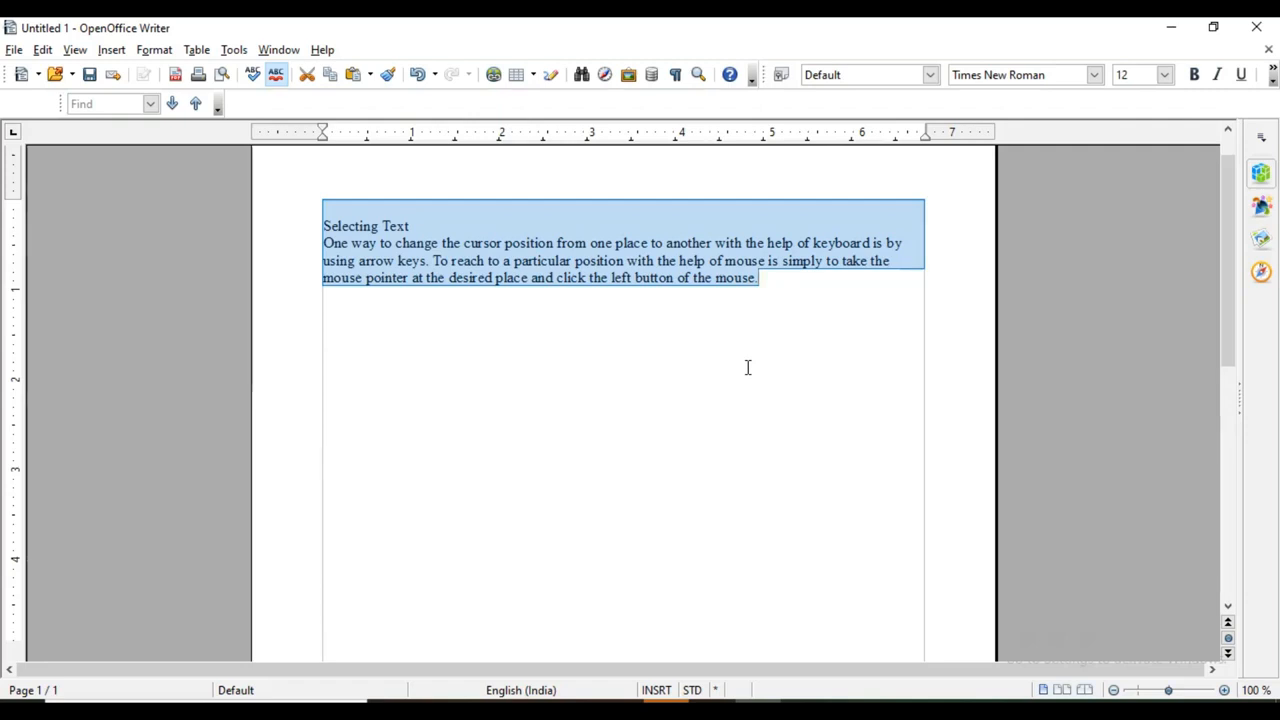
Step: Practise selecting the whole paragraph under the heading "Selecting Text" and its first line alone
{"action": "left_click", "coordinate": [324, 243]}
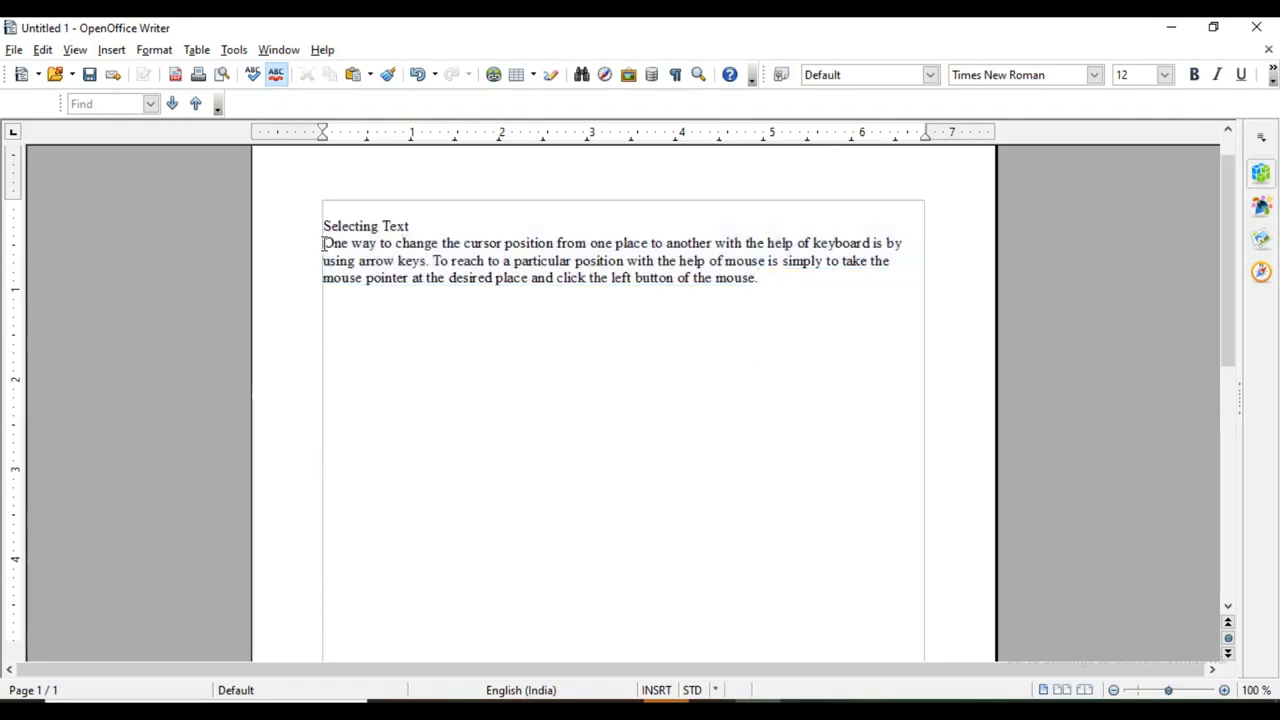
{"action": "left_click_drag", "start_coordinate": [324, 243], "coordinate": [892, 287]}
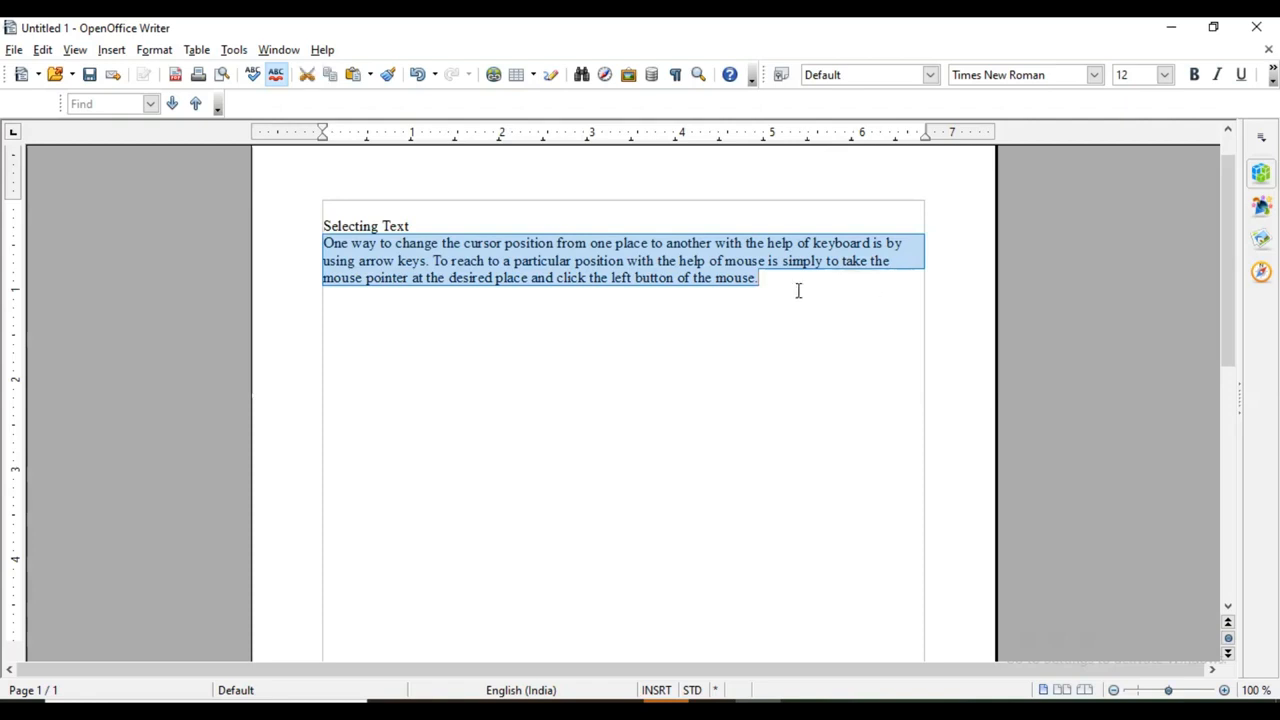
{"action": "left_click", "coordinate": [326, 243]}
{"action": "left_click_drag", "start_coordinate": [326, 243], "coordinate": [929, 249]}
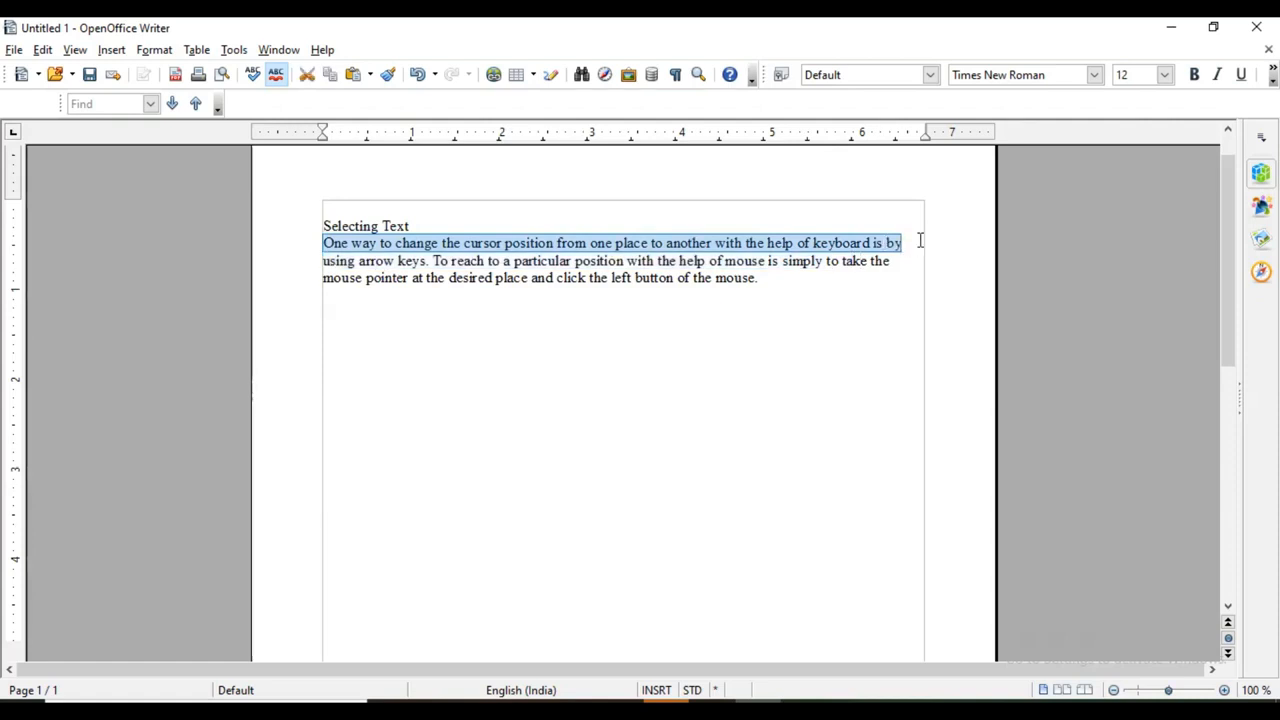
{"action": "left_click", "coordinate": [470, 261]}
{"action": "left_click_drag", "start_coordinate": [323, 243], "coordinate": [792, 285]}
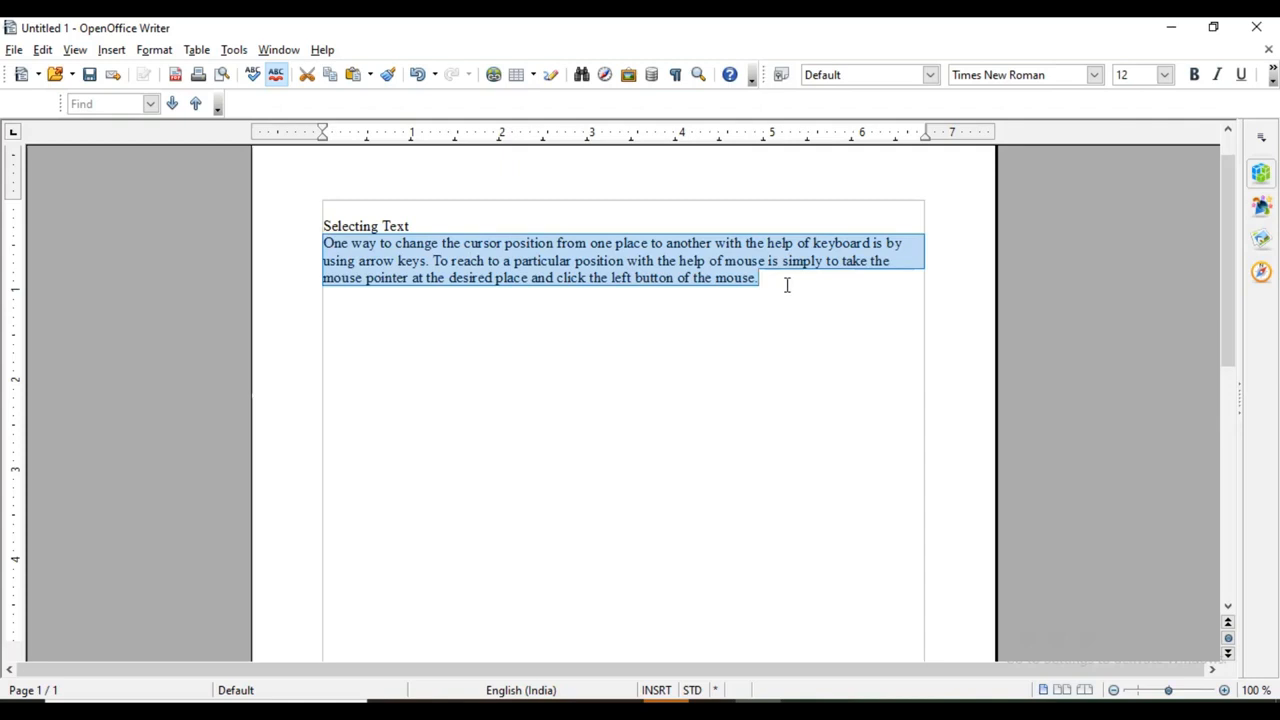
Step: Extend a selection character by character from "using arrow keys" at the start of the second line to the end of the paragraph
{"action": "left_click", "coordinate": [326, 243]}
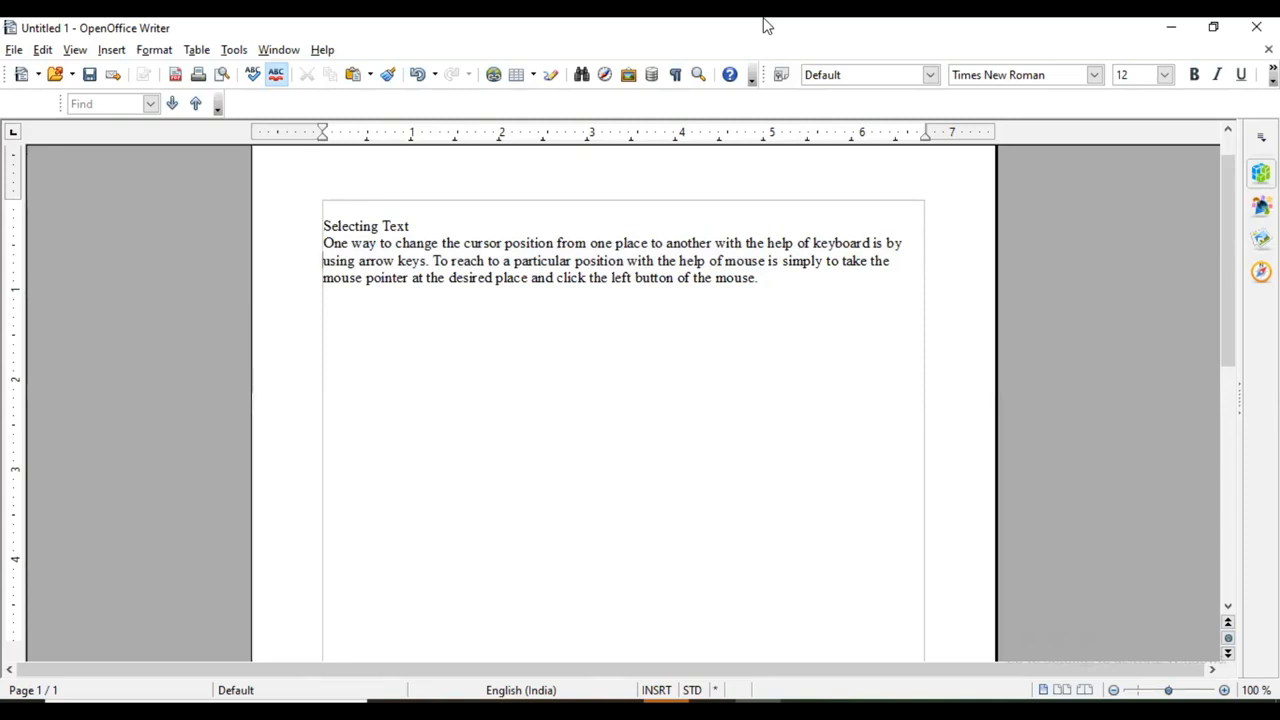
{"action": "key", "text": "shift+Right"}
{"action": "key", "text": "shift+Right"}
{"action": "key", "text": "shift+Right"}
{"action": "key", "text": "shift+Right"}
{"action": "key", "text": "shift+Right"}
{"action": "key", "text": "shift+Right"}
{"action": "key", "text": "shift+Right"}
{"action": "key", "text": "shift+Right"}
{"action": "key", "text": "shift+Right"}
{"action": "key", "text": "shift+Right"}
{"action": "key", "text": "shift+Right"}
{"action": "key", "text": "shift+Right"}
{"action": "key", "text": "shift+Right"}
{"action": "key", "text": "shift+Right"}
{"action": "key", "text": "shift+Right"}
{"action": "key", "text": "shift+Right"}
{"action": "key", "text": "shift+Right"}
{"action": "key", "text": "shift+Right"}
{"action": "key", "text": "shift+Right"}
{"action": "key", "text": "shift+Right"}
{"action": "key", "text": "shift+Right"}
{"action": "key", "text": "shift+Right"}
{"action": "key", "text": "shift+Right"}
{"action": "key", "text": "shift+Right"}
{"action": "key", "text": "shift+Right"}
{"action": "key", "text": "shift+Right"}
{"action": "key", "text": "shift+Right"}
{"action": "key", "text": "shift+Right"}
{"action": "key", "text": "shift+Right"}
{"action": "key", "text": "shift+Right"}
{"action": "key", "text": "shift+Right"}
{"action": "key", "text": "shift+Right"}
{"action": "key", "text": "shift+Right"}
{"action": "key", "text": "shift+Right"}
{"action": "key", "text": "shift+Right"}
{"action": "key", "text": "shift+Right"}
{"action": "key", "text": "shift+Right"}
{"action": "key", "text": "shift+Right"}
{"action": "key", "text": "shift+Right"}
{"action": "key", "text": "shift+Right"}
{"action": "key", "text": "shift+Right"}
{"action": "key", "text": "shift+Right"}
{"action": "key", "text": "shift+Right"}
{"action": "key", "text": "shift+Right"}
{"action": "key", "text": "shift+Right"}
{"action": "key", "text": "shift+Right"}
{"action": "key", "text": "shift+Right"}
{"action": "key", "text": "shift+Right"}
{"action": "key", "text": "shift+Right"}
{"action": "key", "text": "shift+Right"}
{"action": "key", "text": "shift+Right"}
{"action": "key", "text": "shift+Right"}
{"action": "key", "text": "shift+Right"}
{"action": "key", "text": "shift+Right"}
{"action": "key", "text": "shift+Right"}
{"action": "key", "text": "shift+Right"}
{"action": "key", "text": "shift+Right"}
{"action": "key", "text": "shift+Right"}
{"action": "key", "text": "shift+Right"}
{"action": "key", "text": "shift+Right"}
{"action": "key", "text": "shift+Right"}
{"action": "key", "text": "shift+Right"}
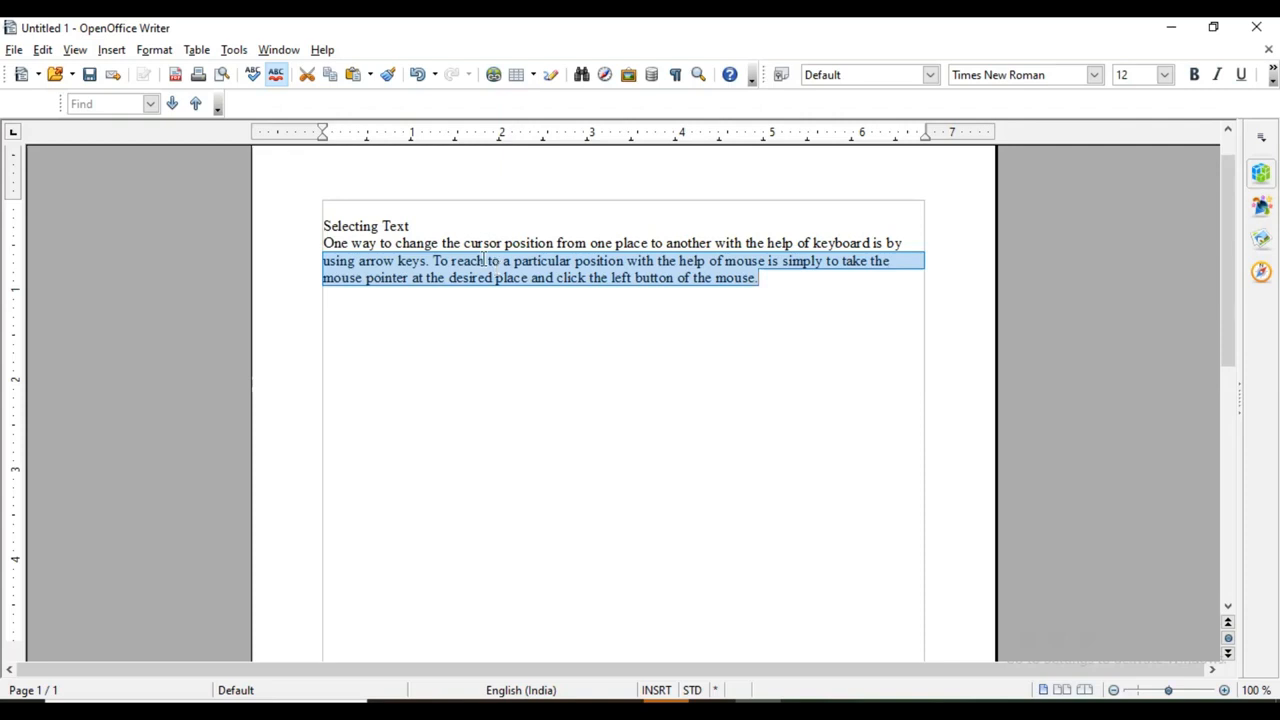
Step: Select the paragraph's second sentence, from "To reach" to "of the mouse.", and cut it from the document
{"action": "left_click", "coordinate": [434, 263]}
{"action": "left_click", "coordinate": [788, 294], "text": "shift"}
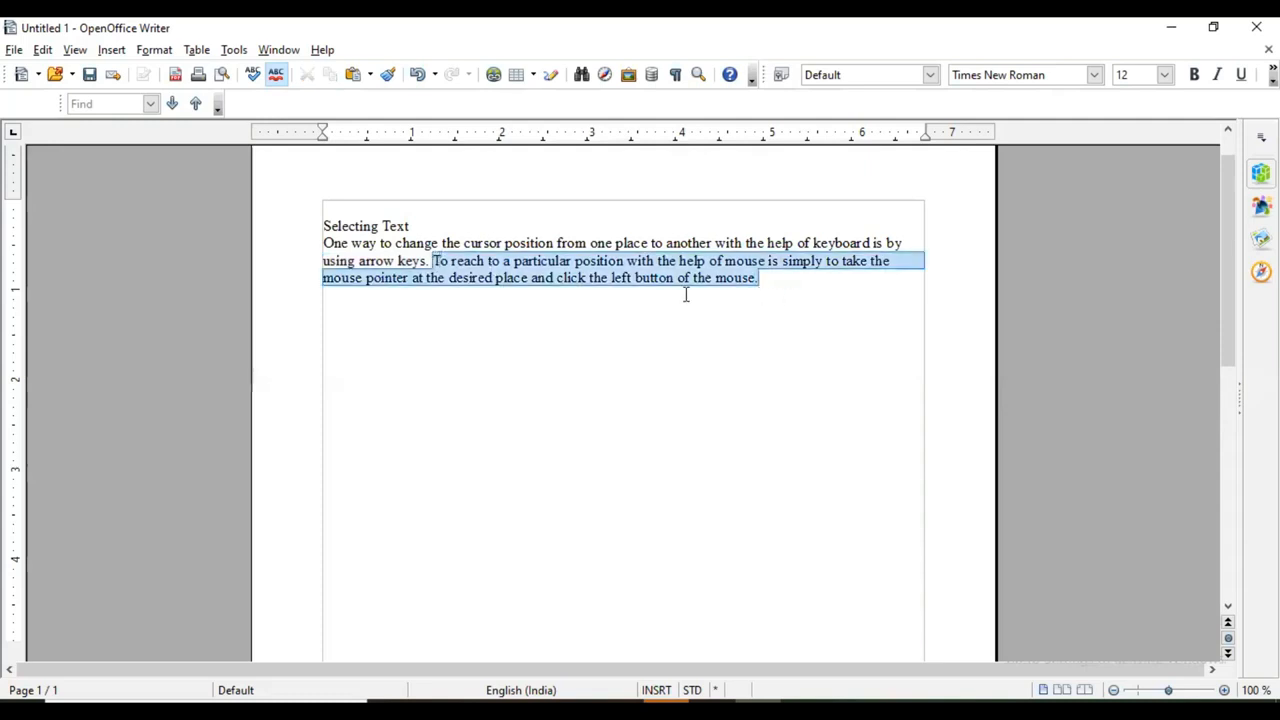
{"action": "left_click", "coordinate": [40, 52]}
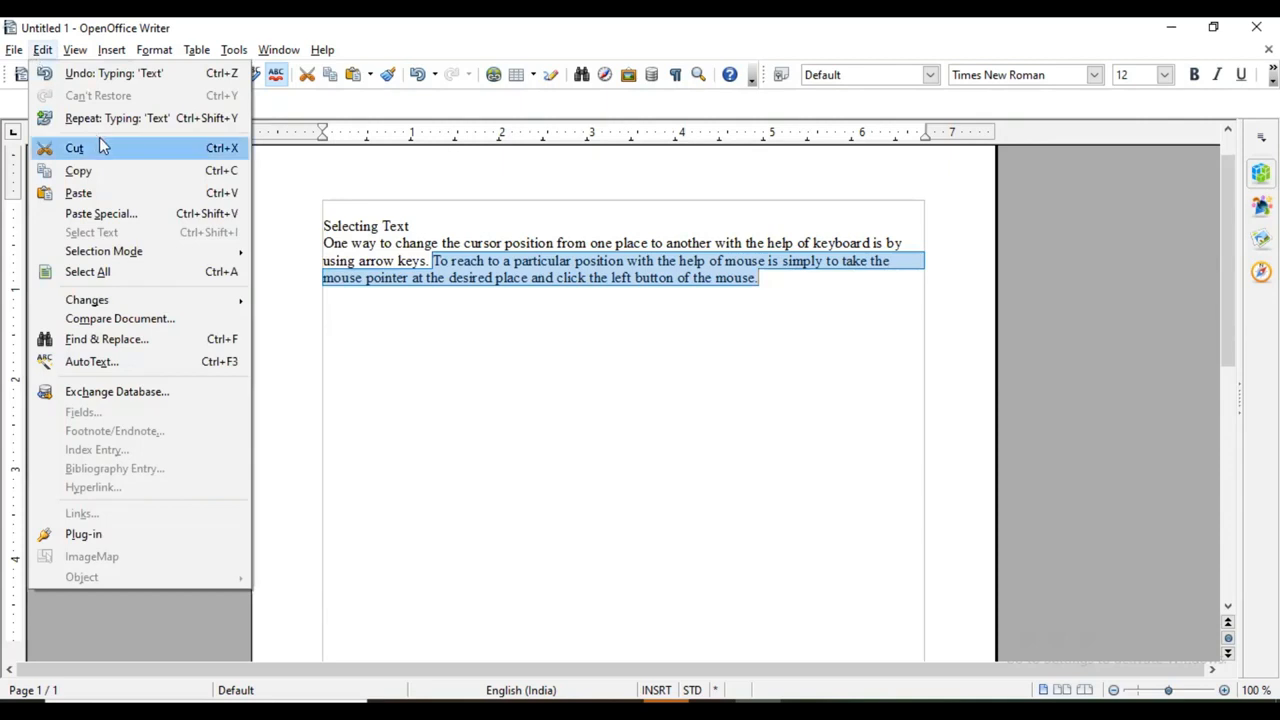
{"action": "left_click", "coordinate": [427, 46]}
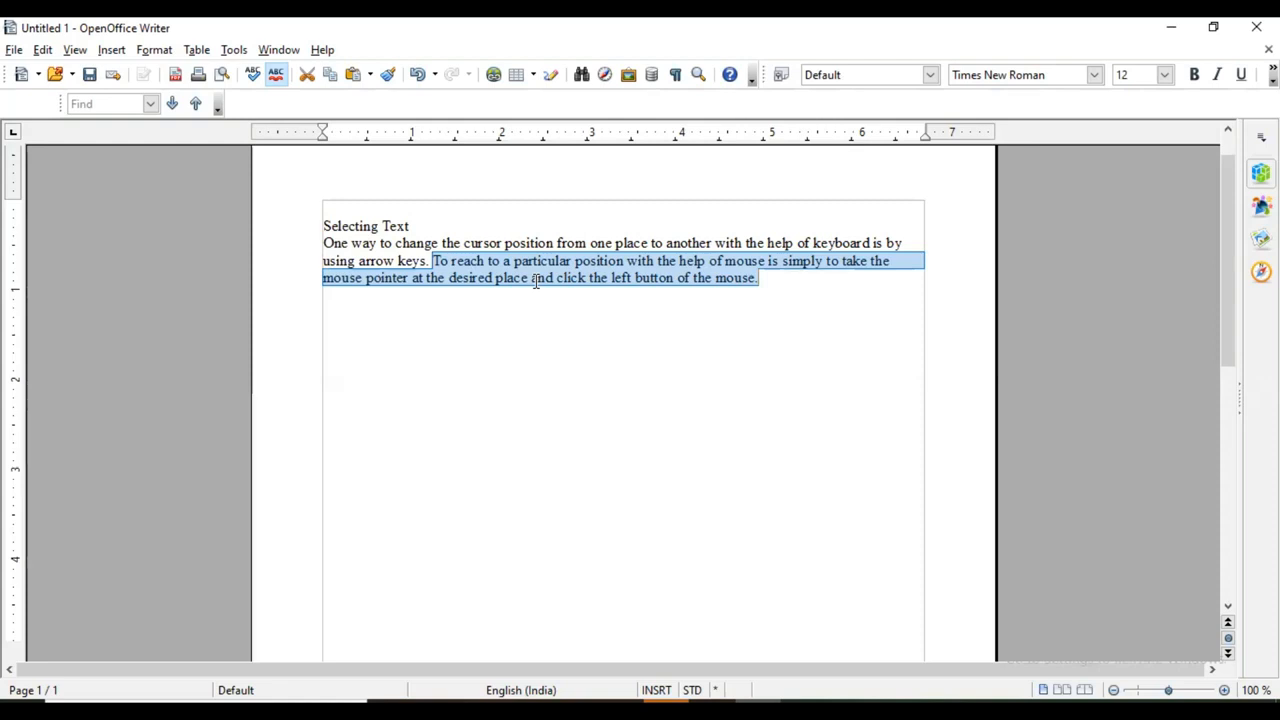
{"action": "key", "text": "ctrl+x"}
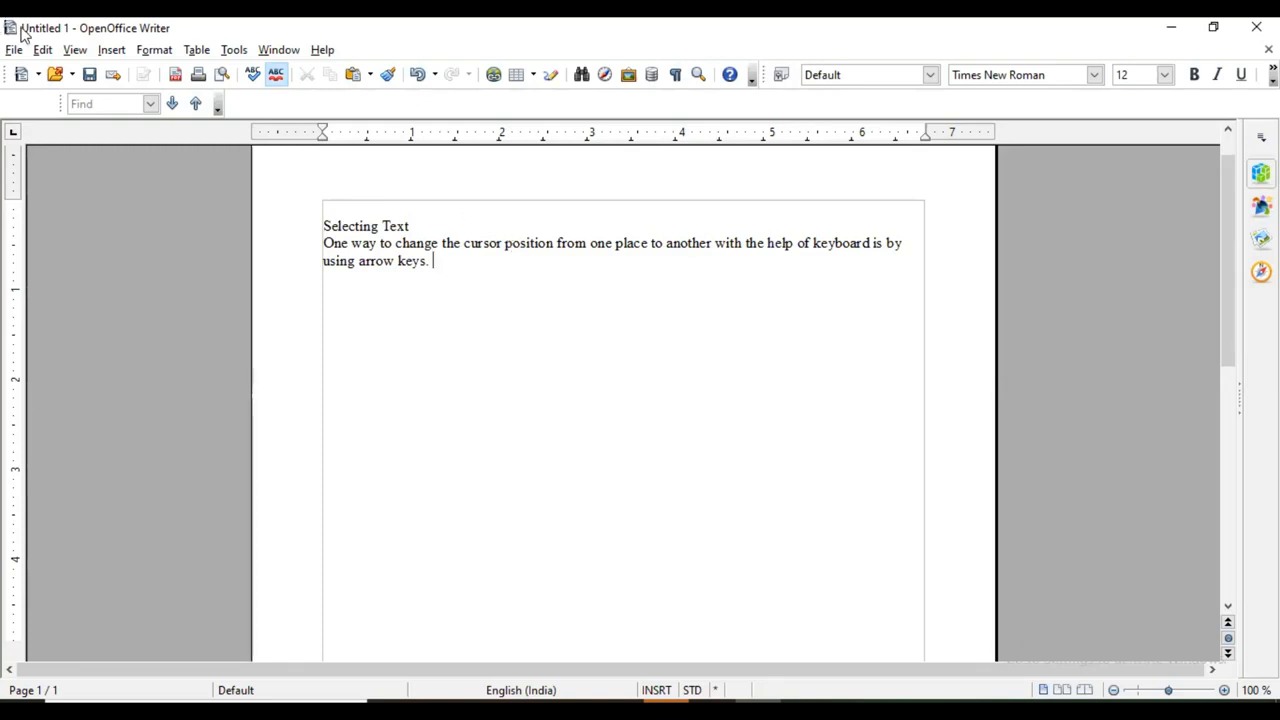
Step: Undo the cut of the second sentence and redo it
{"action": "left_click", "coordinate": [44, 53]}
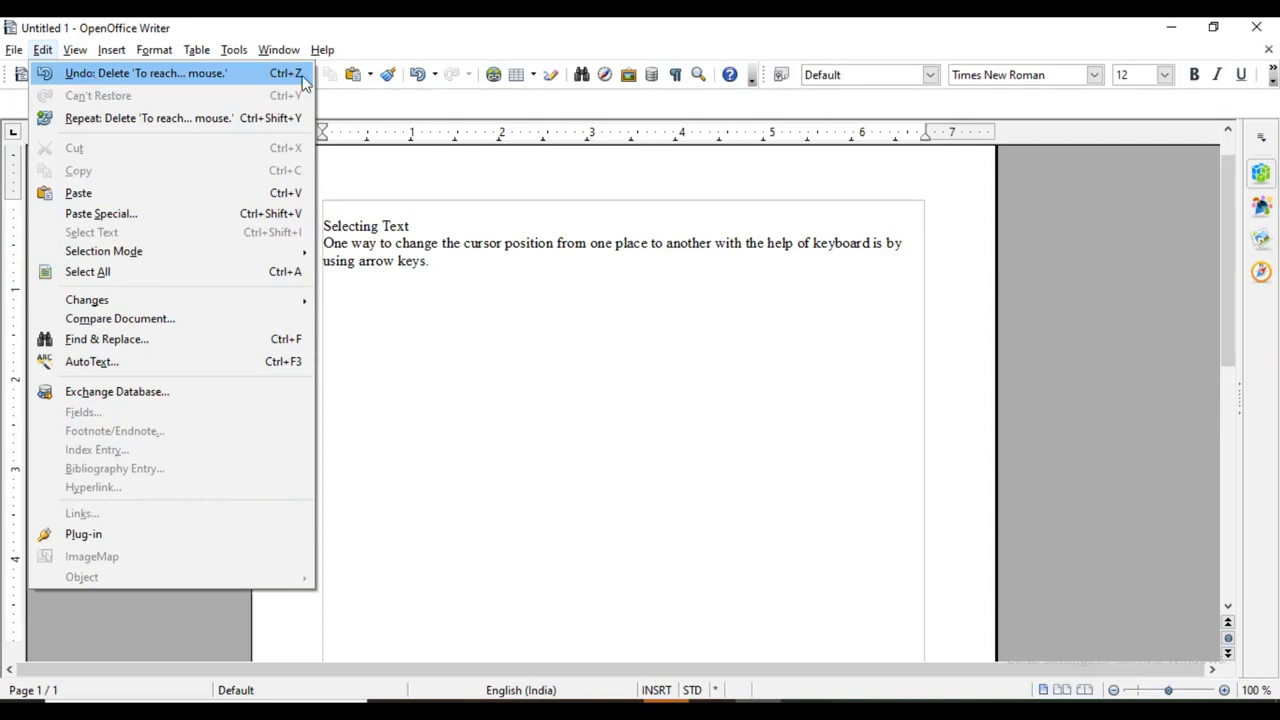
{"action": "left_click", "coordinate": [200, 73]}
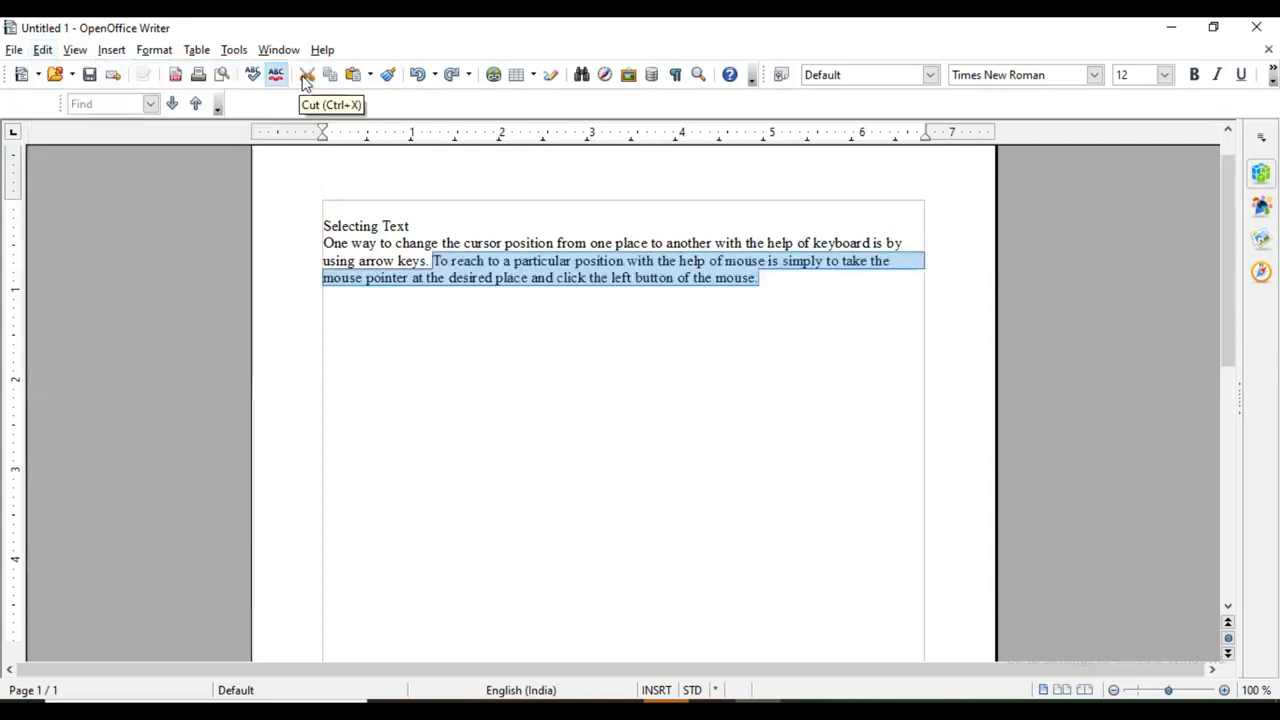
{"action": "left_click", "coordinate": [40, 52]}
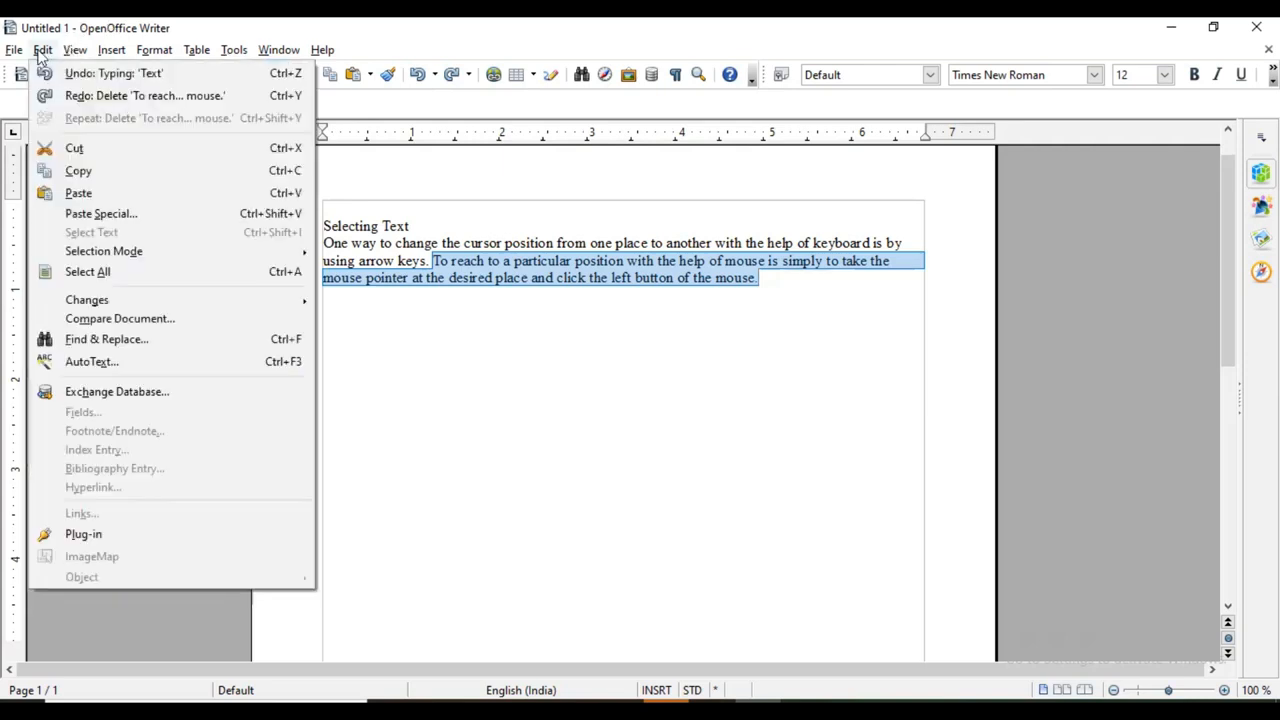
{"action": "left_click", "coordinate": [117, 97]}
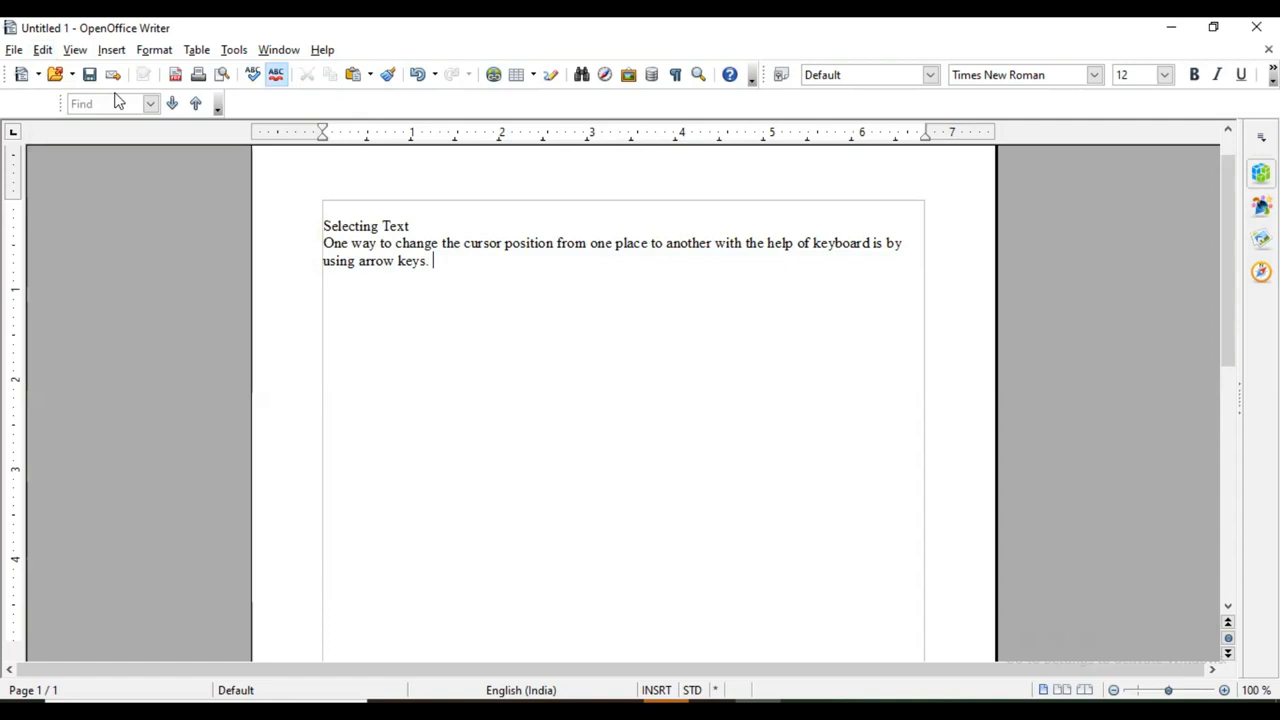
Step: Undo the redone cut to restore the paragraph's second sentence
{"action": "left_click", "coordinate": [76, 50]}
{"action": "left_click", "coordinate": [44, 52]}
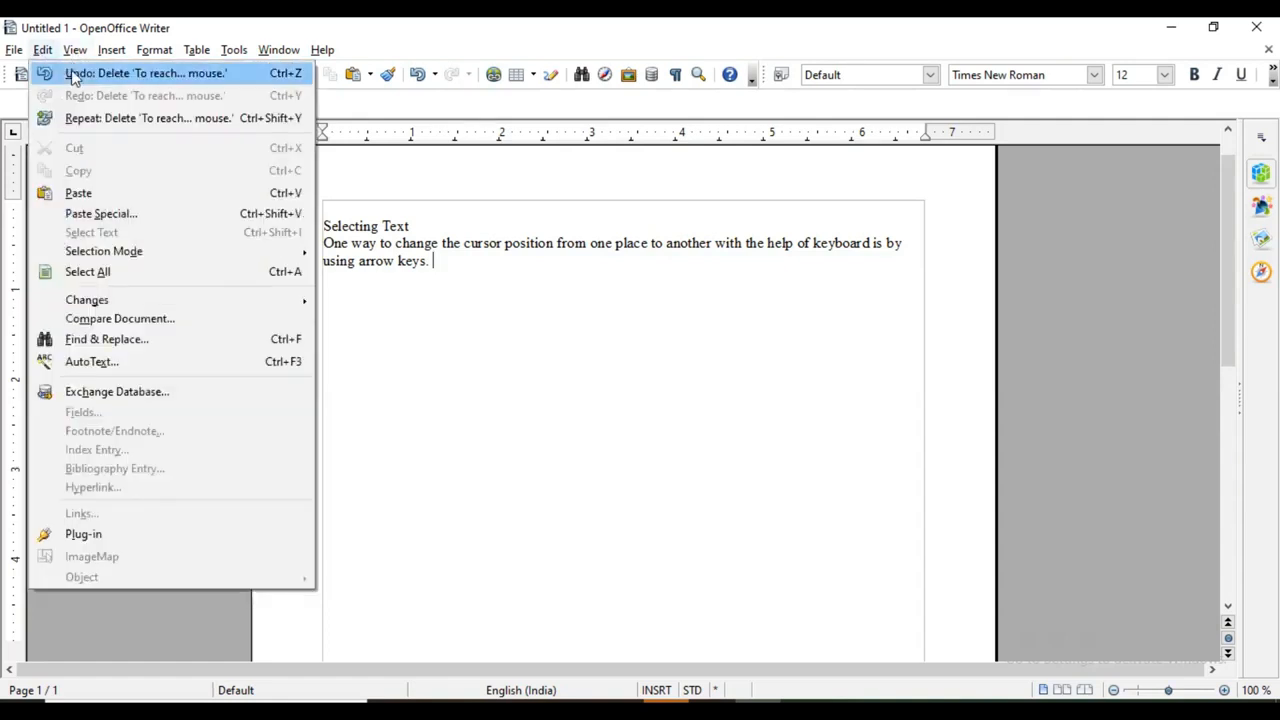
{"action": "left_click", "coordinate": [101, 120]}
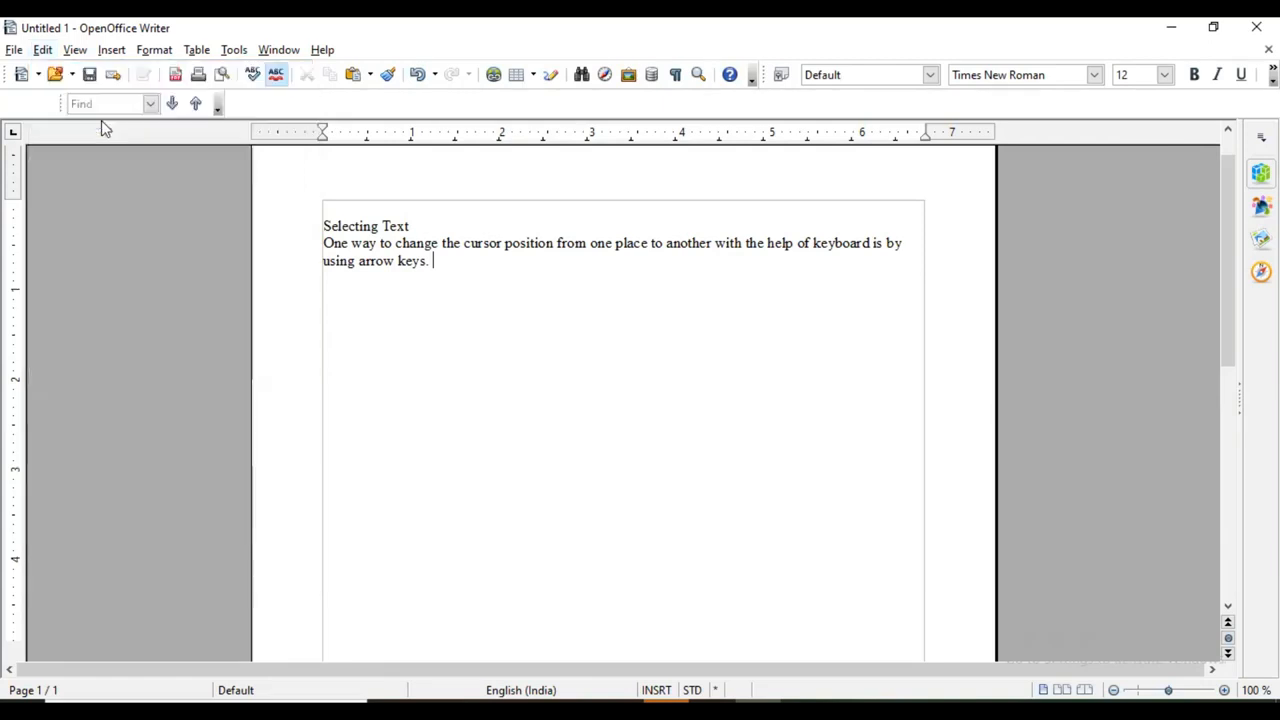
{"action": "left_click", "coordinate": [76, 54]}
{"action": "mouse_move", "coordinate": [46, 52]}
{"action": "left_click", "coordinate": [62, 73]}
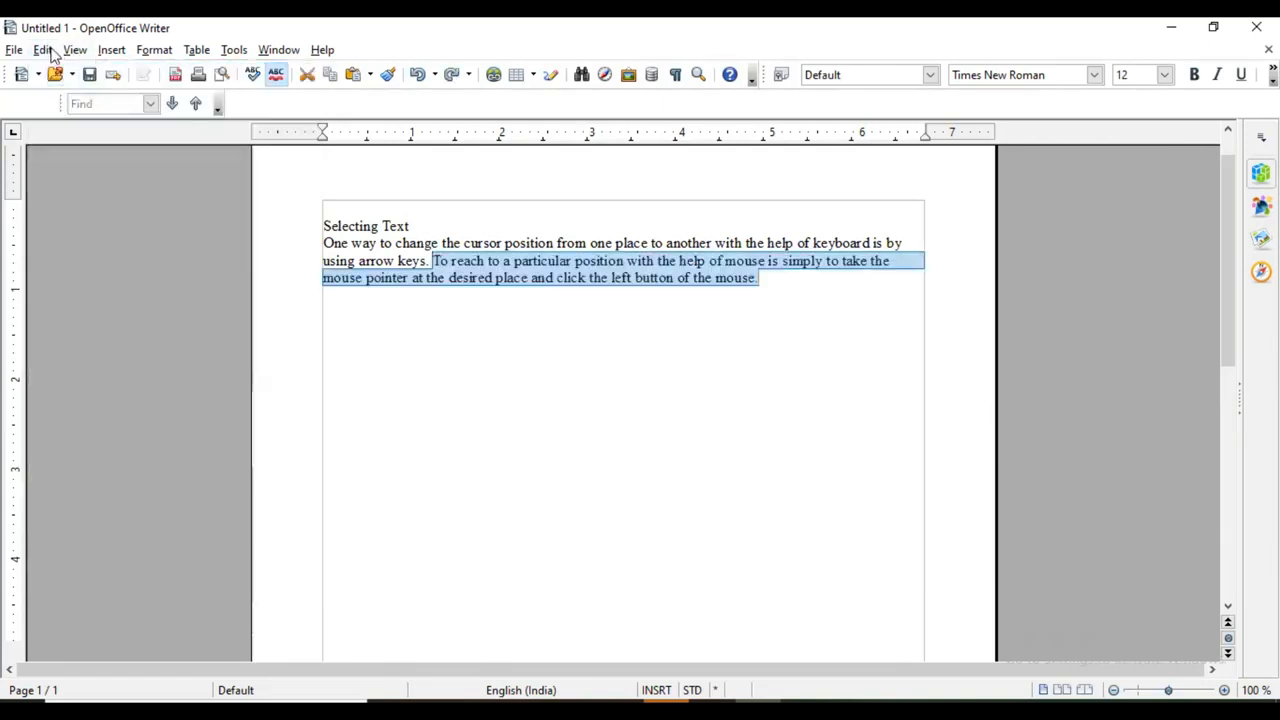
{"action": "left_click", "coordinate": [50, 50]}
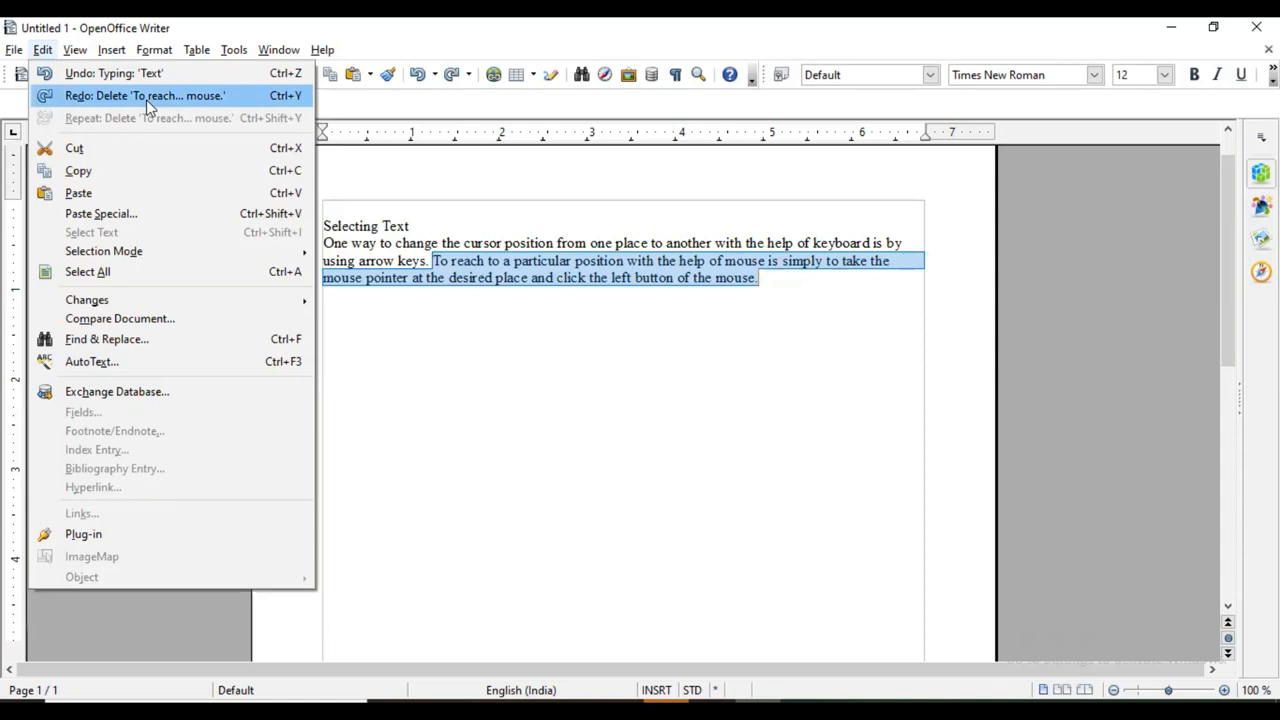
{"action": "left_click", "coordinate": [499, 282]}
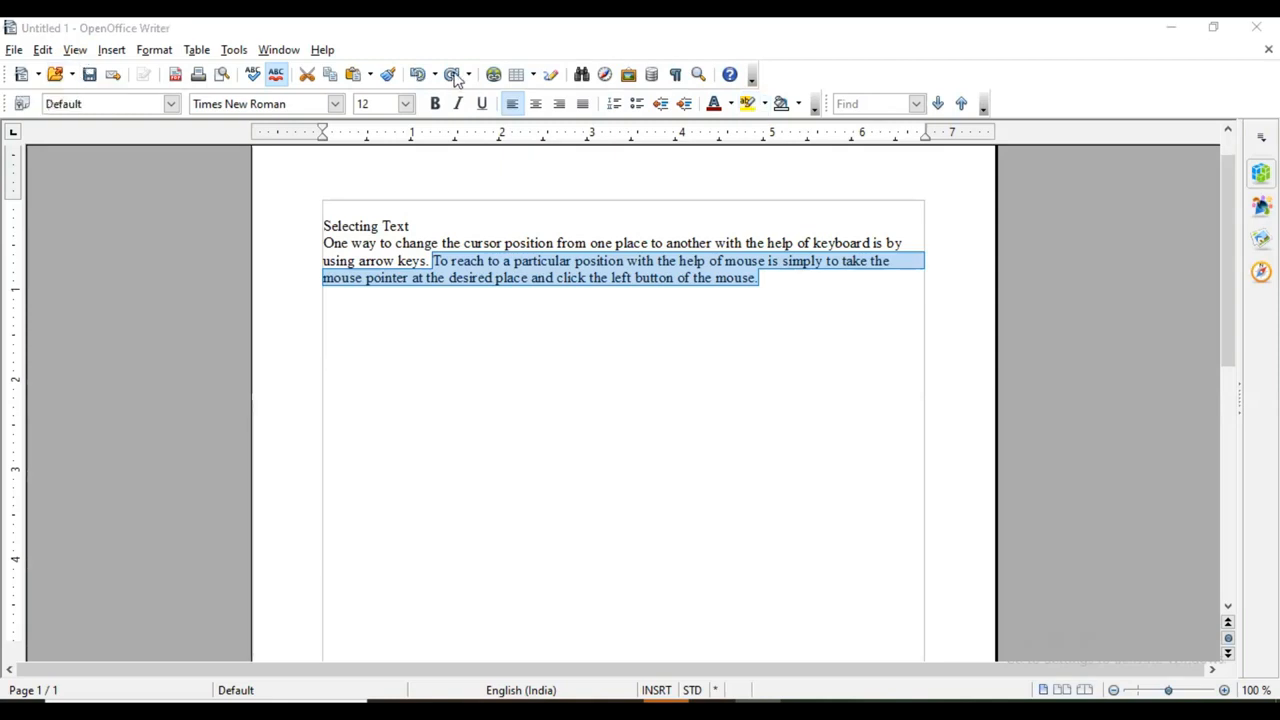
{"action": "left_click", "coordinate": [45, 50]}
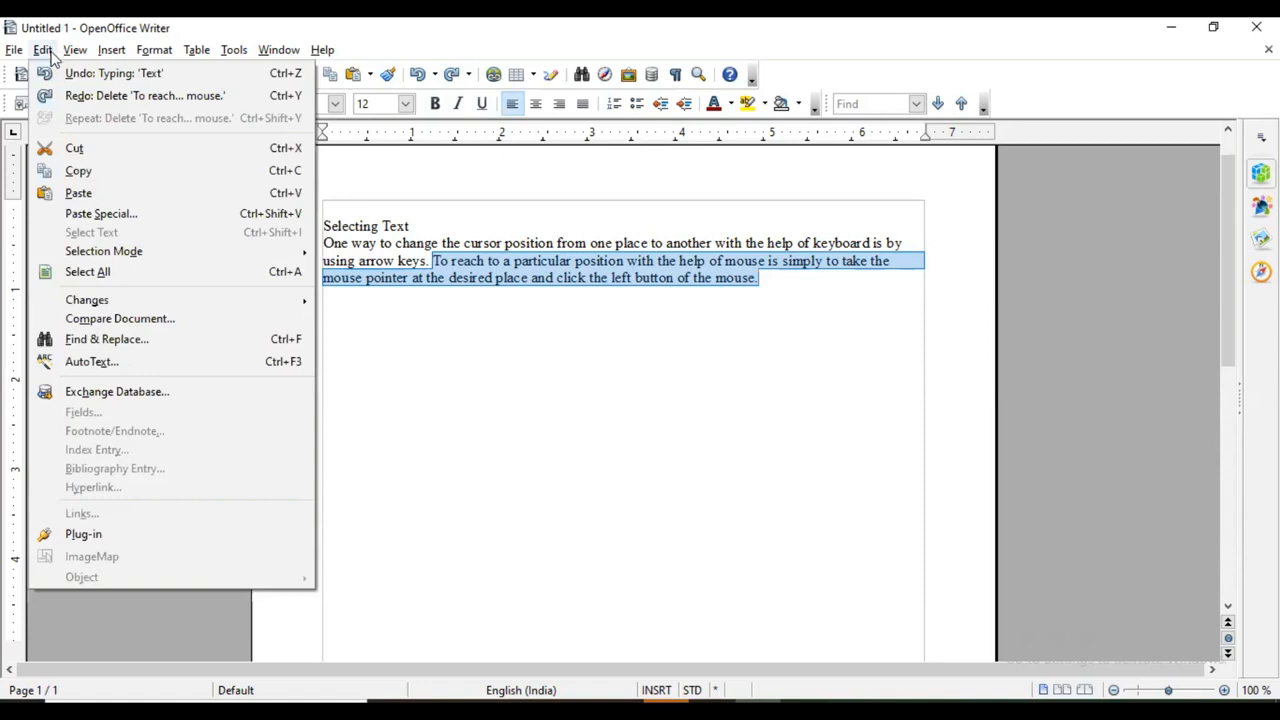
{"action": "left_click", "coordinate": [652, 26]}
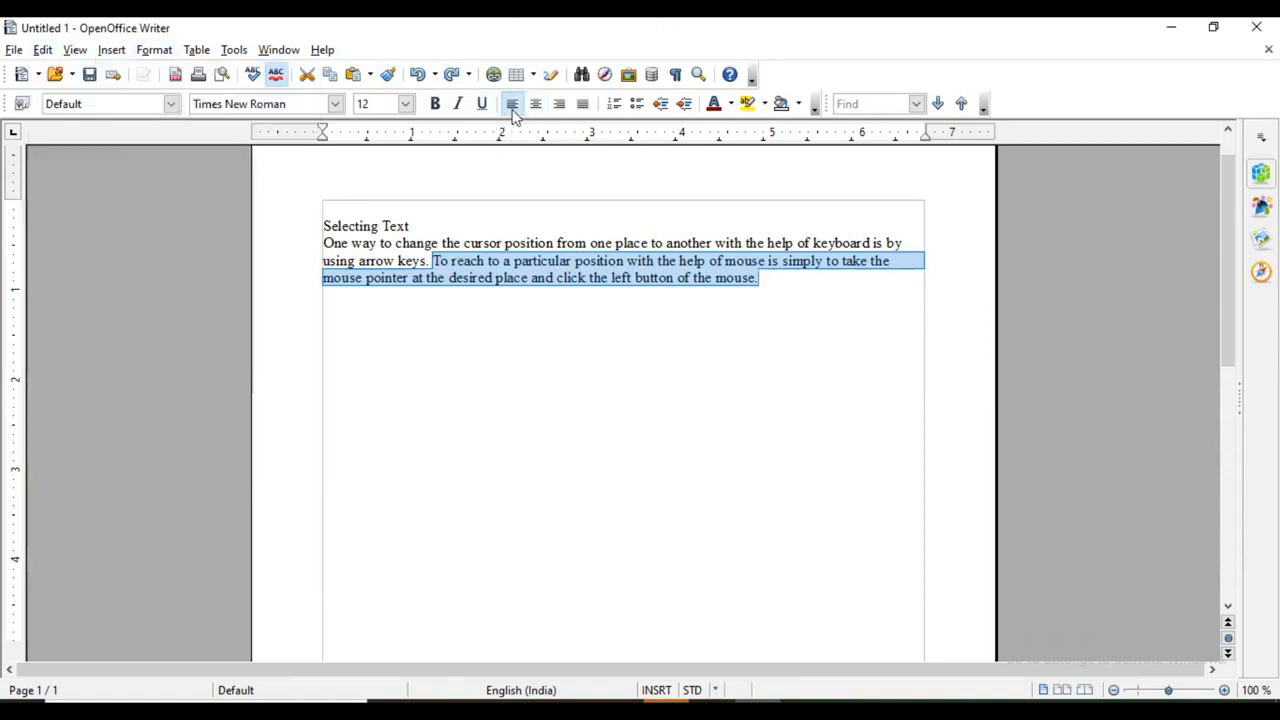
{"action": "left_click", "coordinate": [146, 55]}
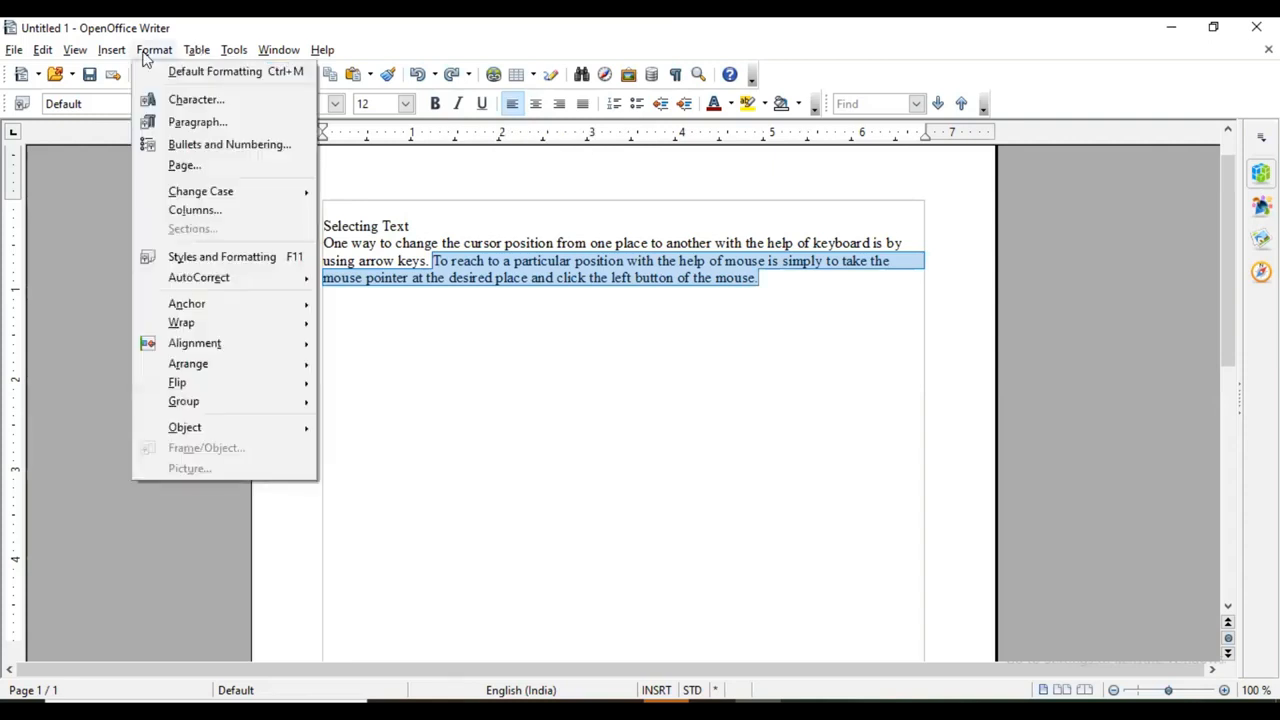
{"action": "left_click", "coordinate": [823, 57]}
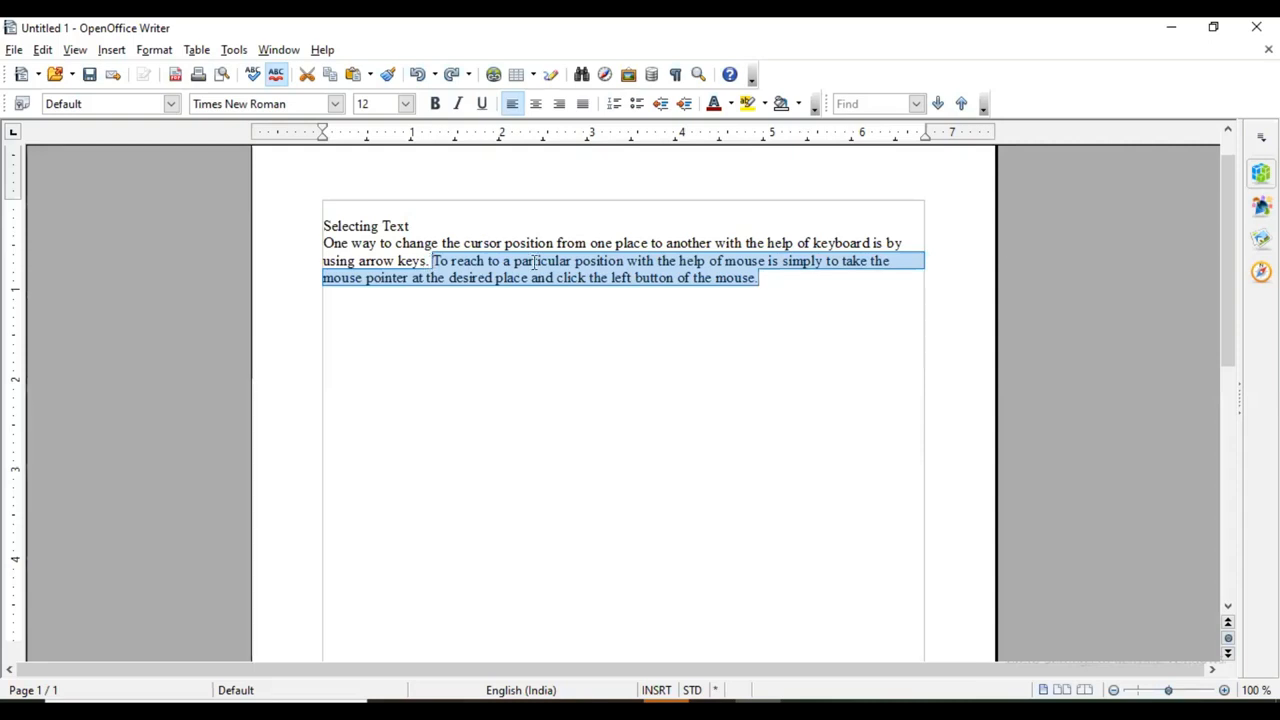
Step: Cut the paragraph's second sentence, from "To reach" to "of the mouse.", and paste it a few blank lines below the paragraph
{"action": "double_click", "coordinate": [433, 261]}
{"action": "left_click_drag", "start_coordinate": [433, 261], "coordinate": [770, 278]}
{"action": "key", "text": "ctrl+c"}
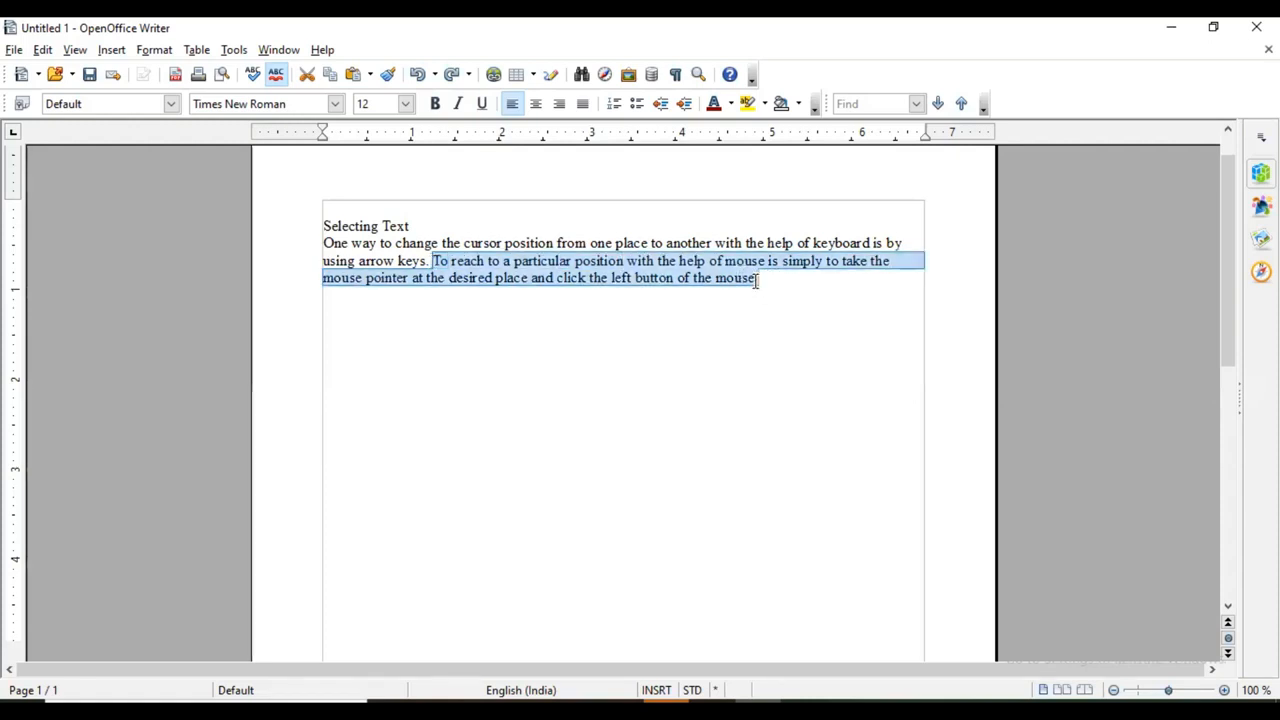
{"action": "left_click", "coordinate": [42, 50]}
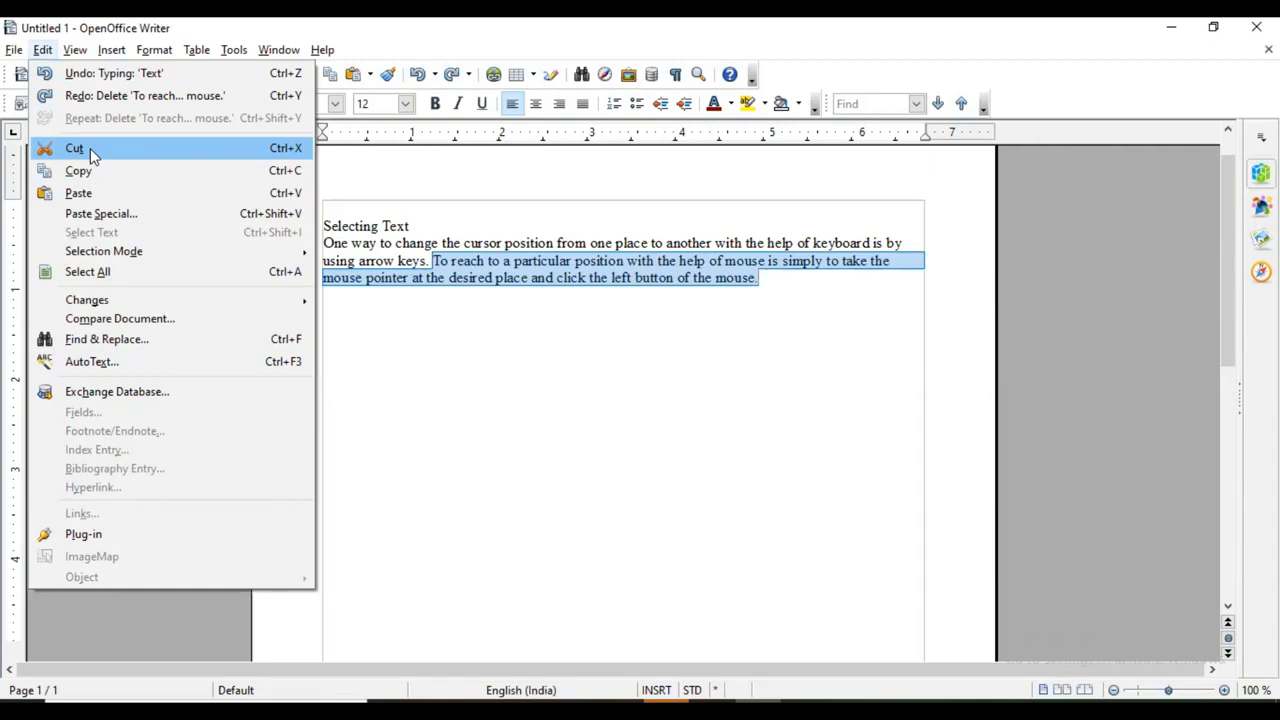
{"action": "left_click", "coordinate": [75, 148]}
{"action": "key", "text": "Return"}
{"action": "key", "text": "Return"}
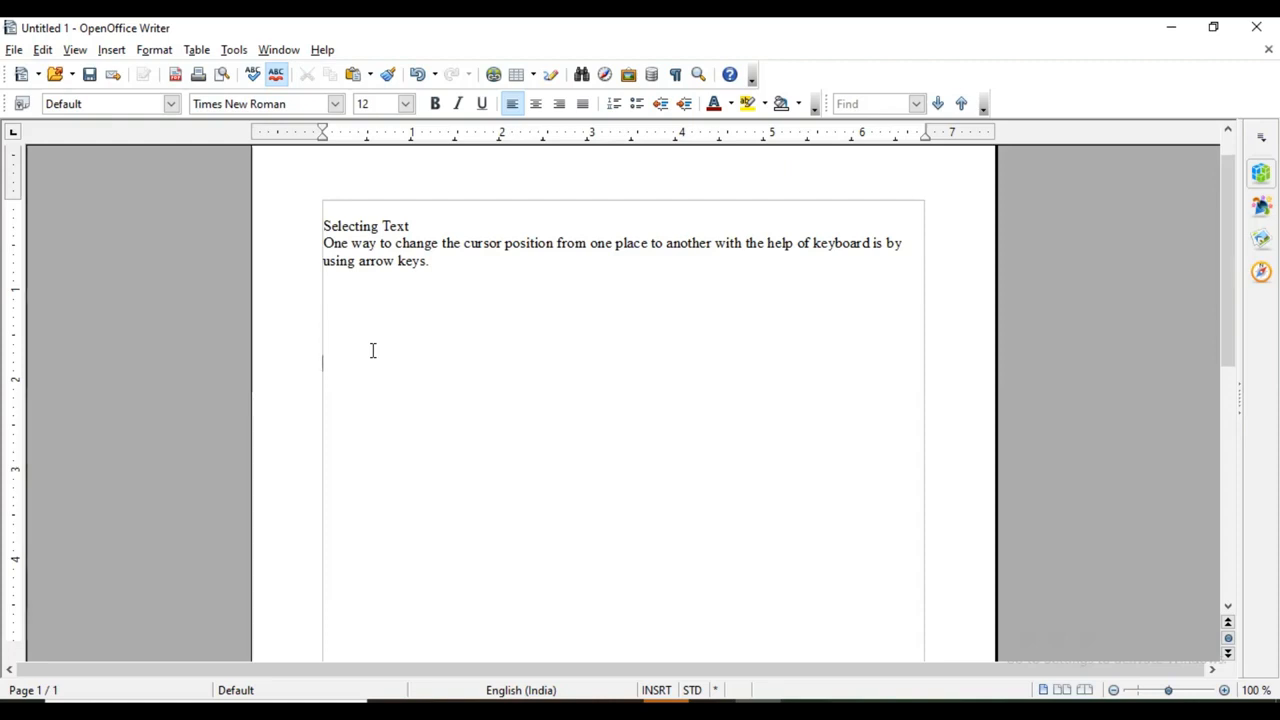
{"action": "left_click", "coordinate": [42, 50]}
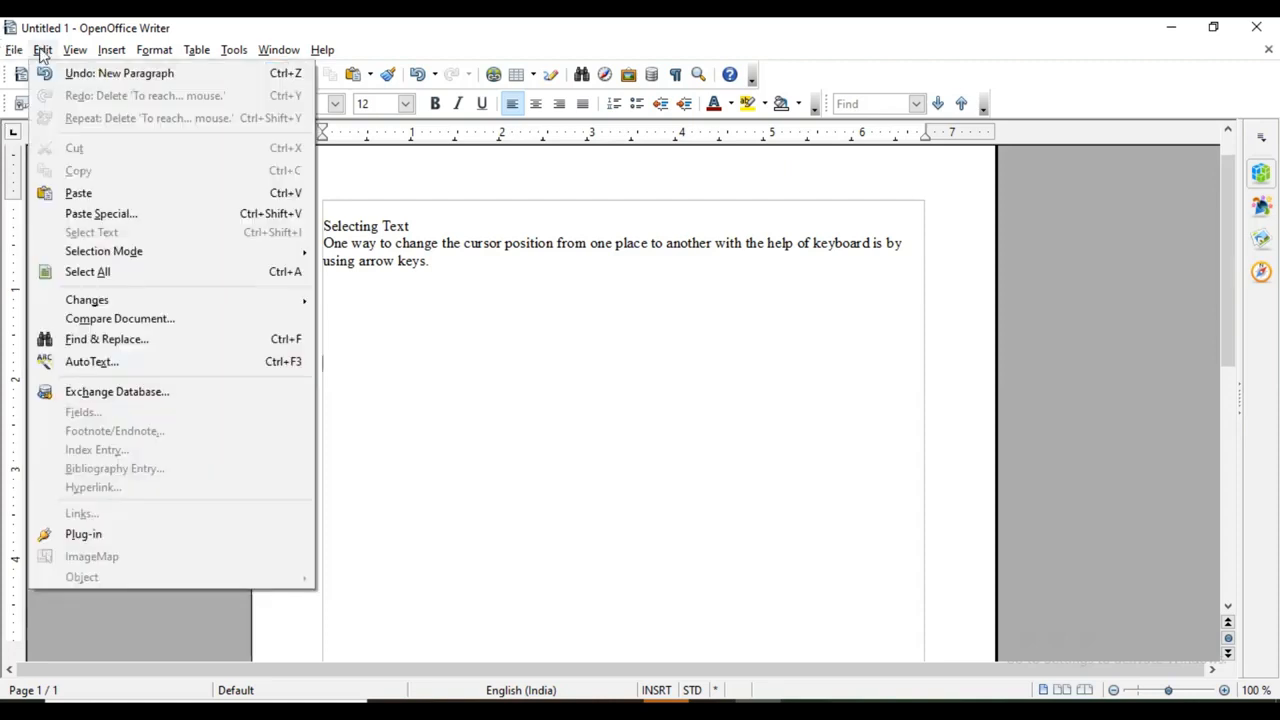
{"action": "left_click", "coordinate": [88, 191]}
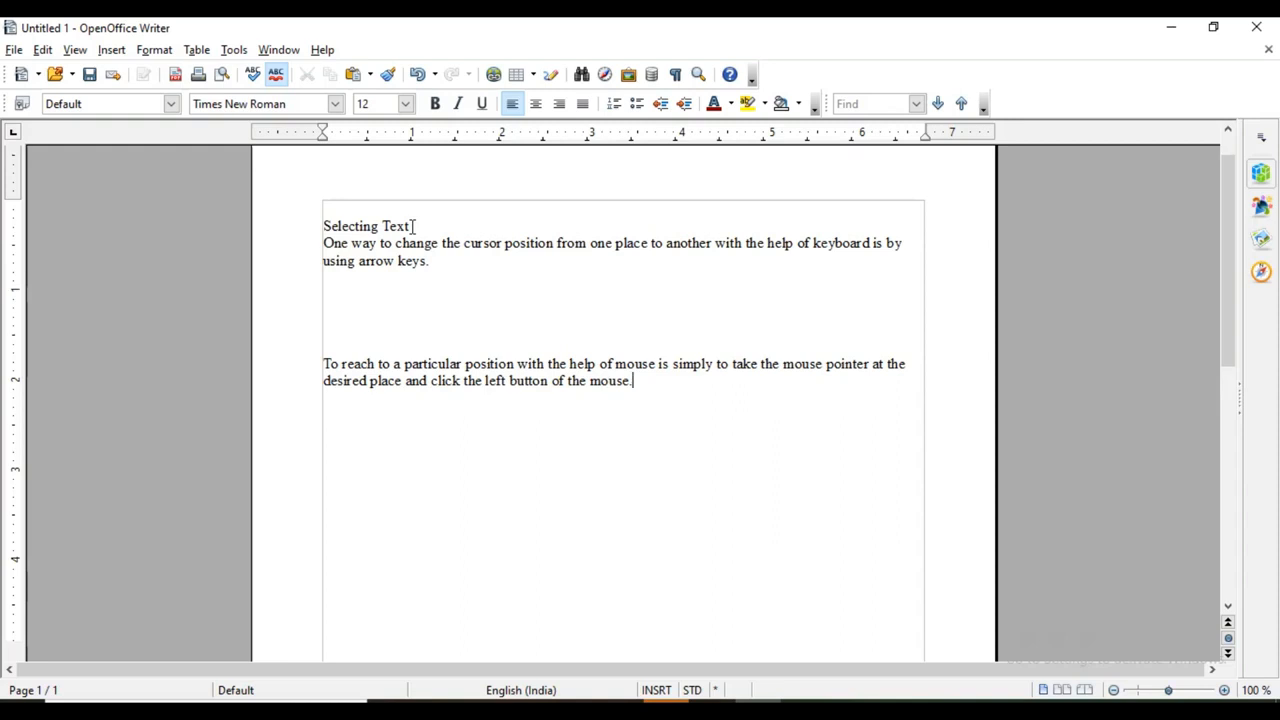
Step: Undo the paste, the blank lines and the cut to restore the second sentence in the paragraph
{"action": "left_click", "coordinate": [428, 262]}
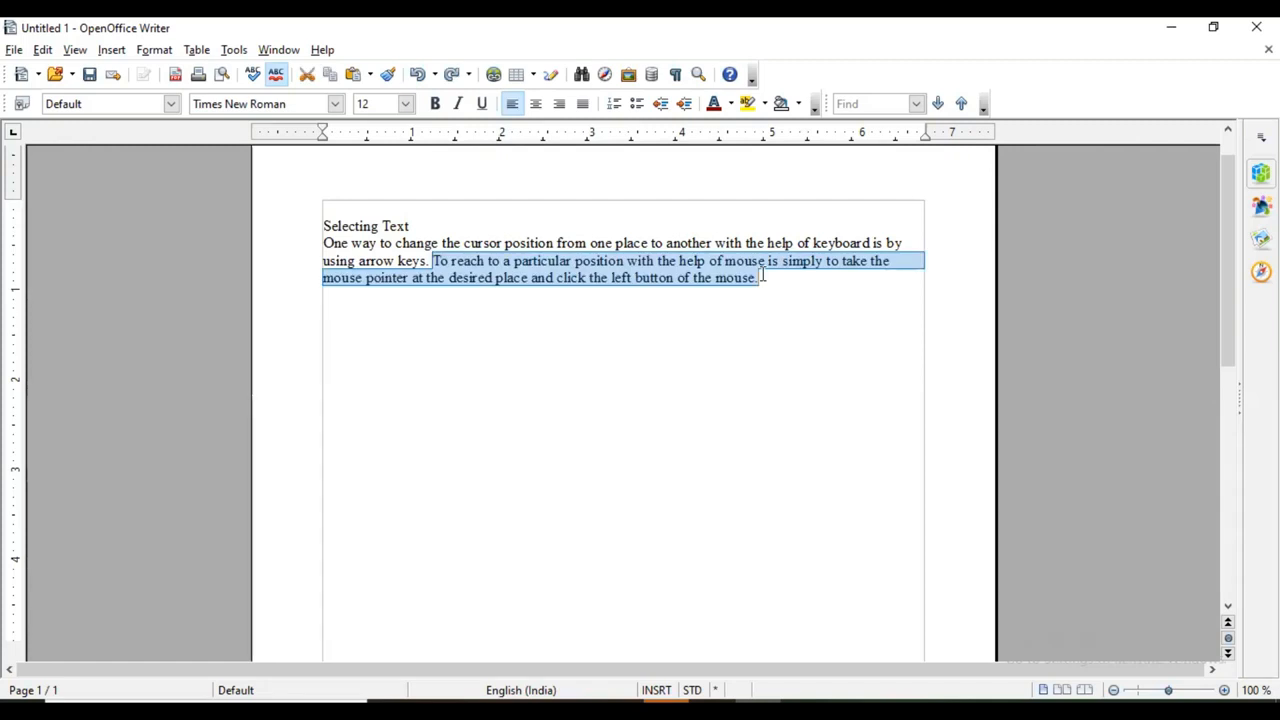
{"action": "left_click", "coordinate": [762, 275]}
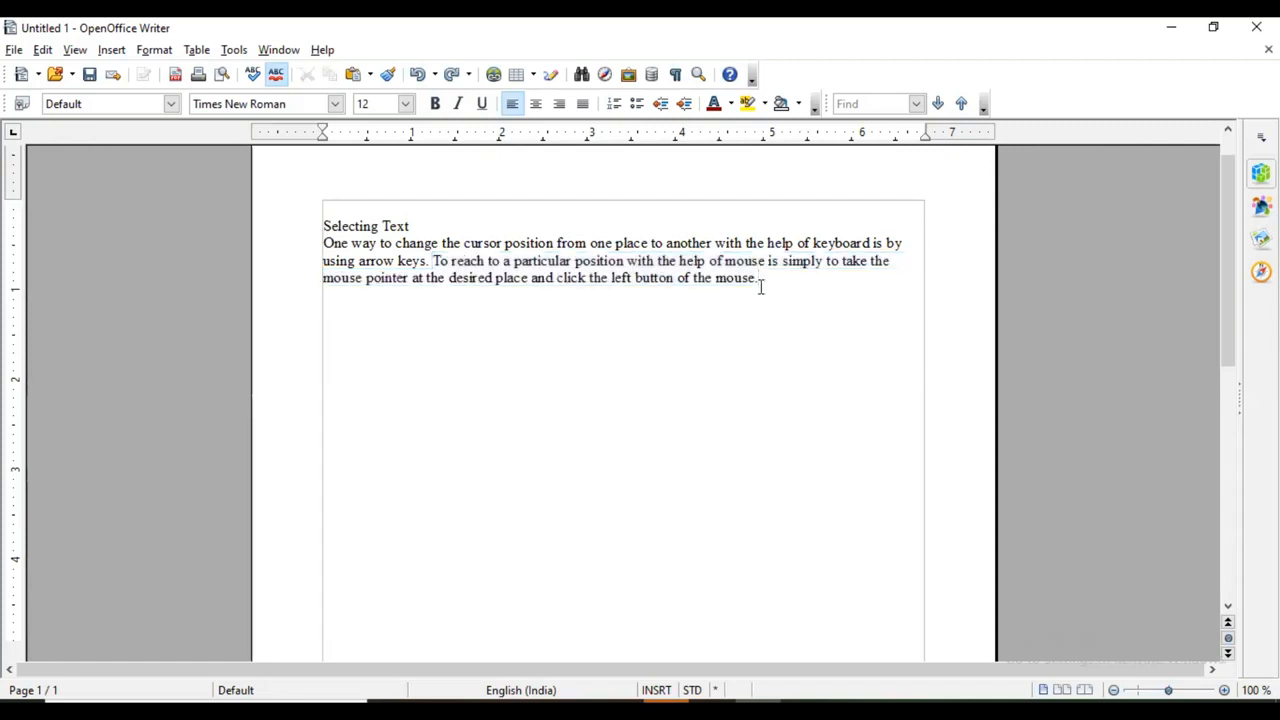
Step: Select the paragraph's second sentence, from "To reach" to "of the mouse.", and copy it
{"action": "left_click_drag", "start_coordinate": [433, 261], "coordinate": [737, 288]}
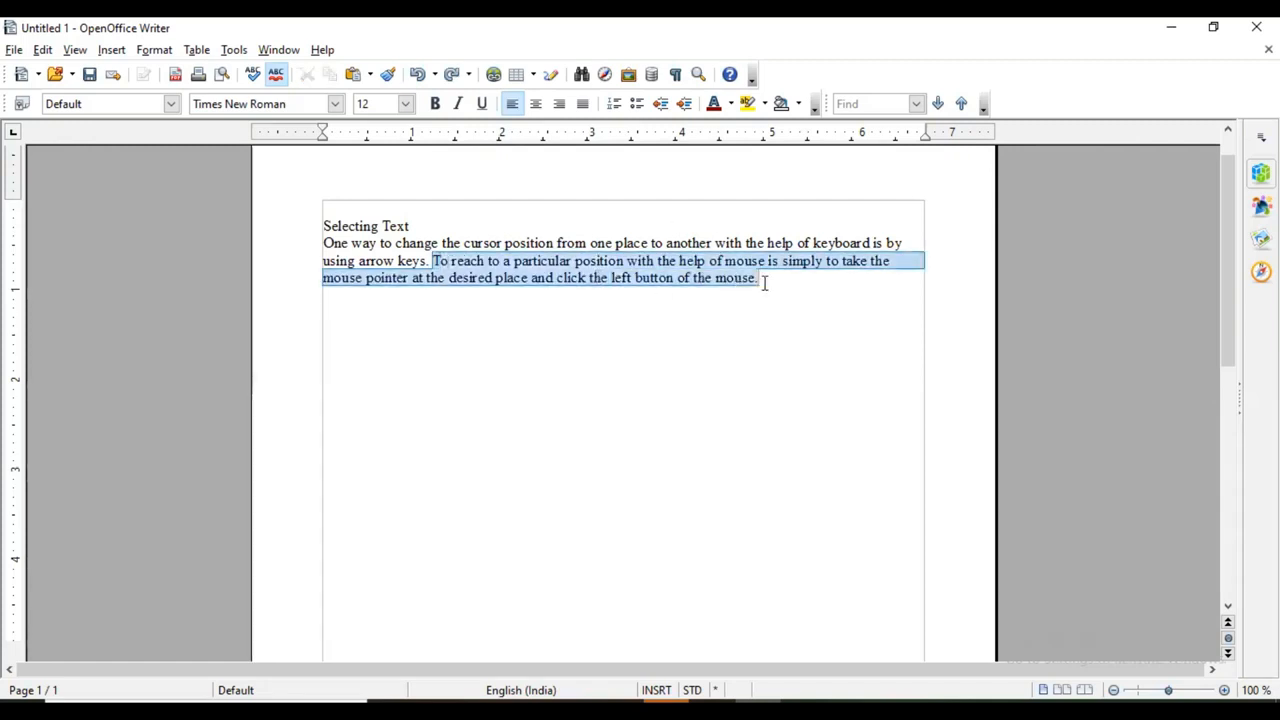
{"action": "left_click", "coordinate": [48, 51]}
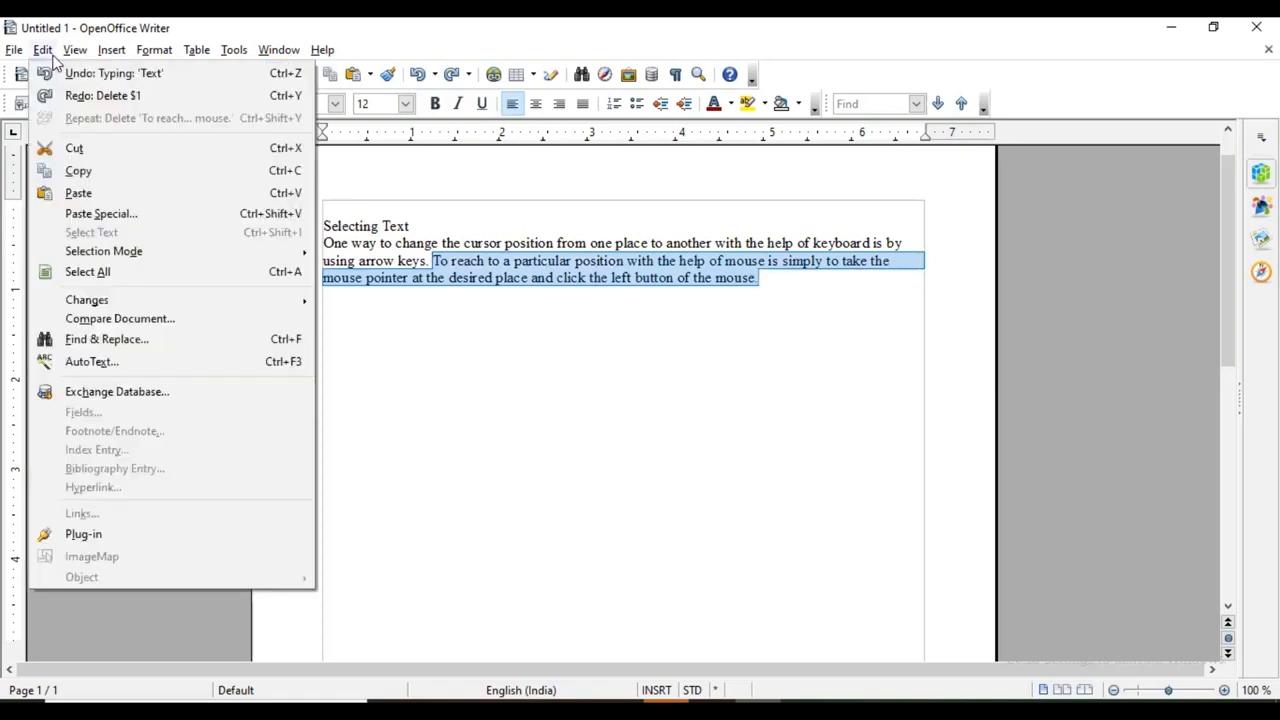
{"action": "left_click", "coordinate": [87, 172]}
Step: Add several blank lines after the paragraph and paste the copied sentence below them
{"action": "left_click", "coordinate": [354, 377]}
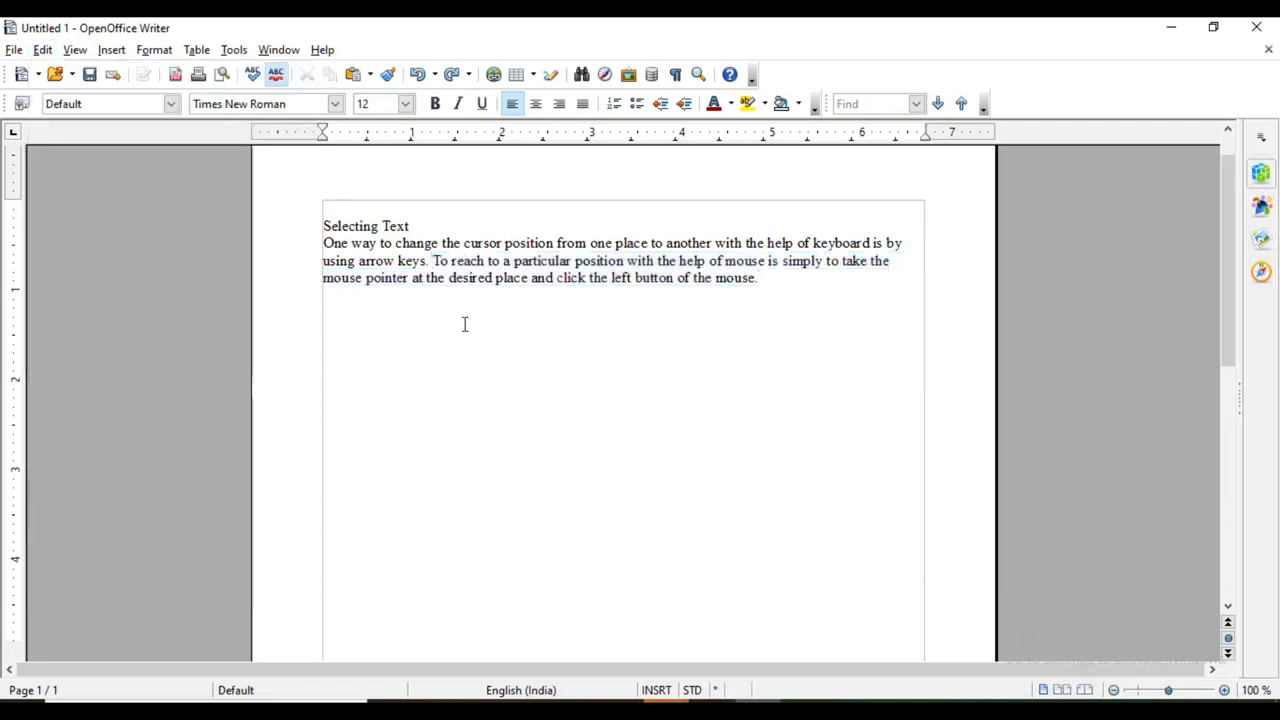
{"action": "key", "text": "Return"}
{"action": "key", "text": "Return"}
{"action": "key", "text": "Return"}
{"action": "key", "text": "Return"}
{"action": "key", "text": "Return"}
{"action": "key", "text": "Return"}
{"action": "key", "text": "Return"}
{"action": "left_click", "coordinate": [42, 49]}
{"action": "left_click", "coordinate": [86, 192]}
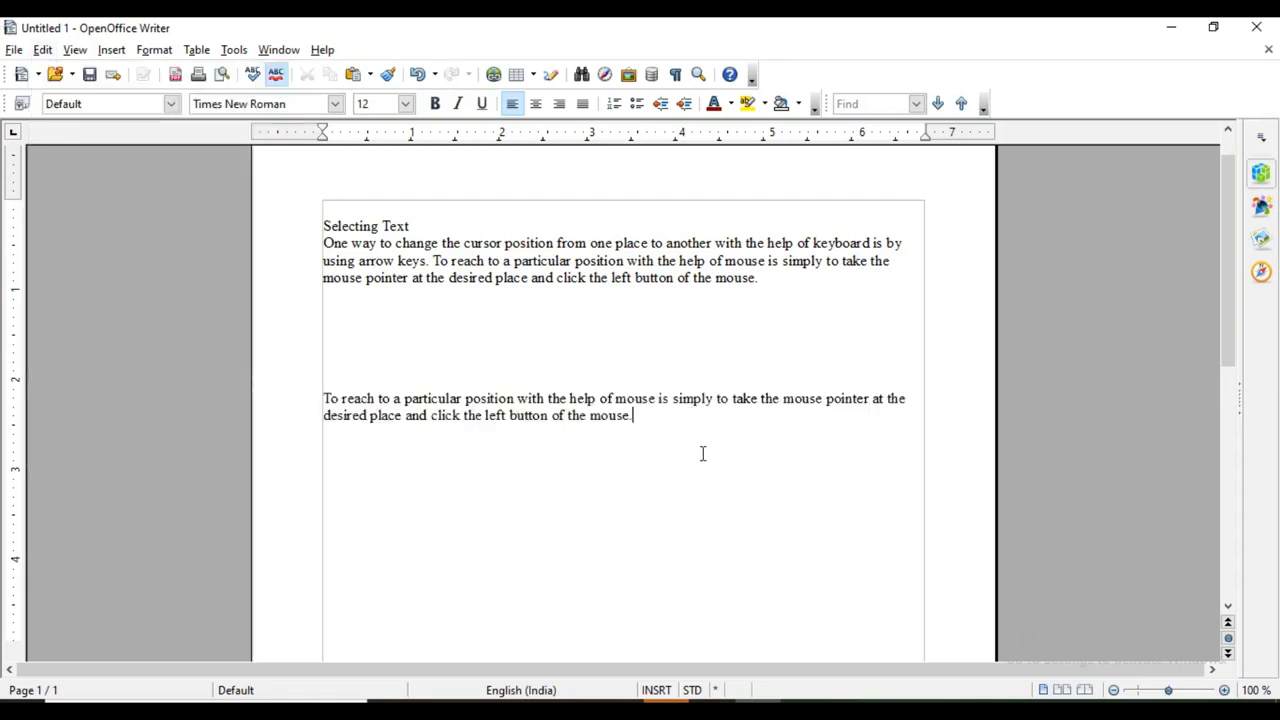
Step: Select the pasted sentence and its original in the paragraph by turns to compare them, and clear the selection
{"action": "left_click_drag", "start_coordinate": [634, 416], "coordinate": [323, 398]}
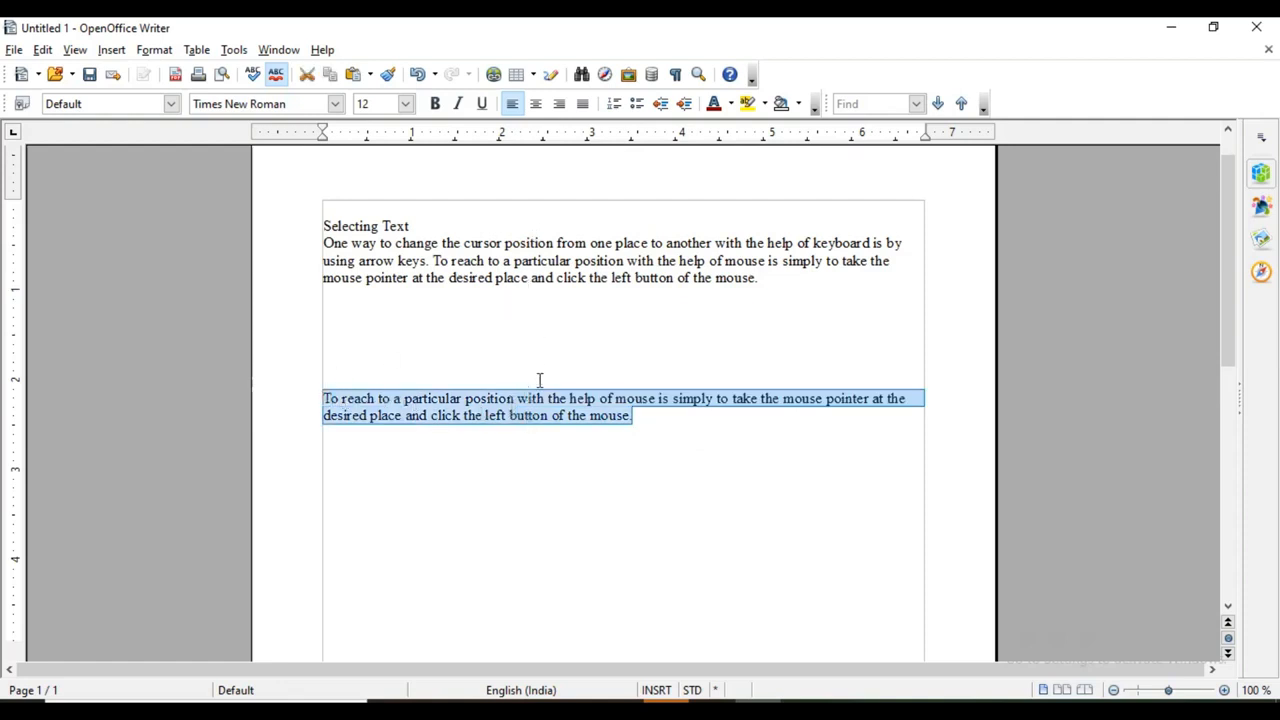
{"action": "left_click_drag", "start_coordinate": [432, 260], "coordinate": [763, 283]}
{"action": "left_click", "coordinate": [763, 283]}
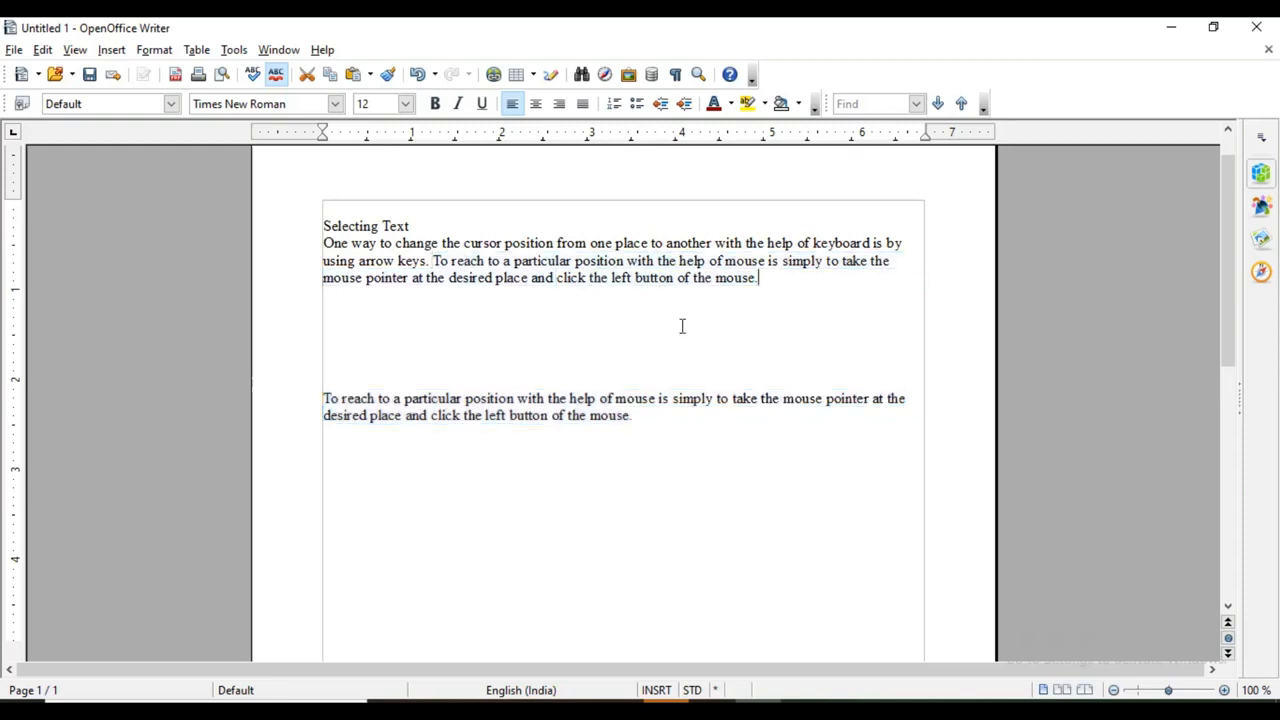
{"action": "double_click", "coordinate": [330, 400]}
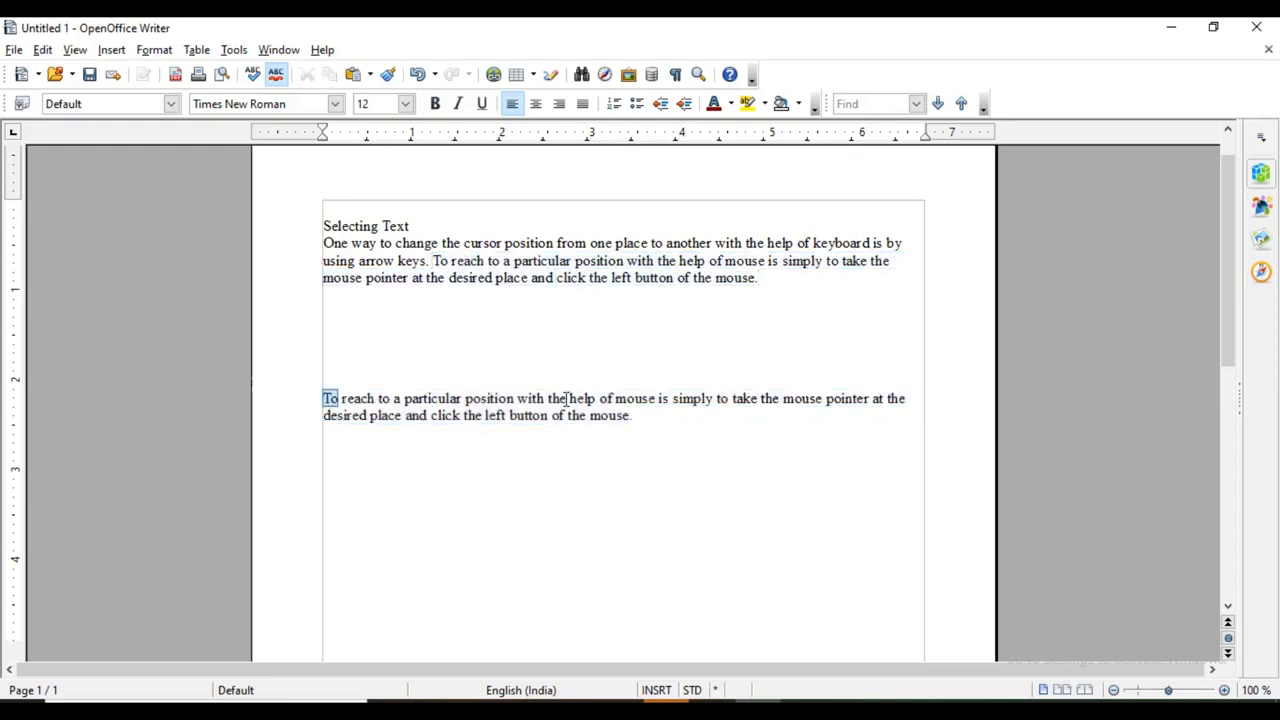
{"action": "left_click", "coordinate": [640, 415], "text": "shift"}
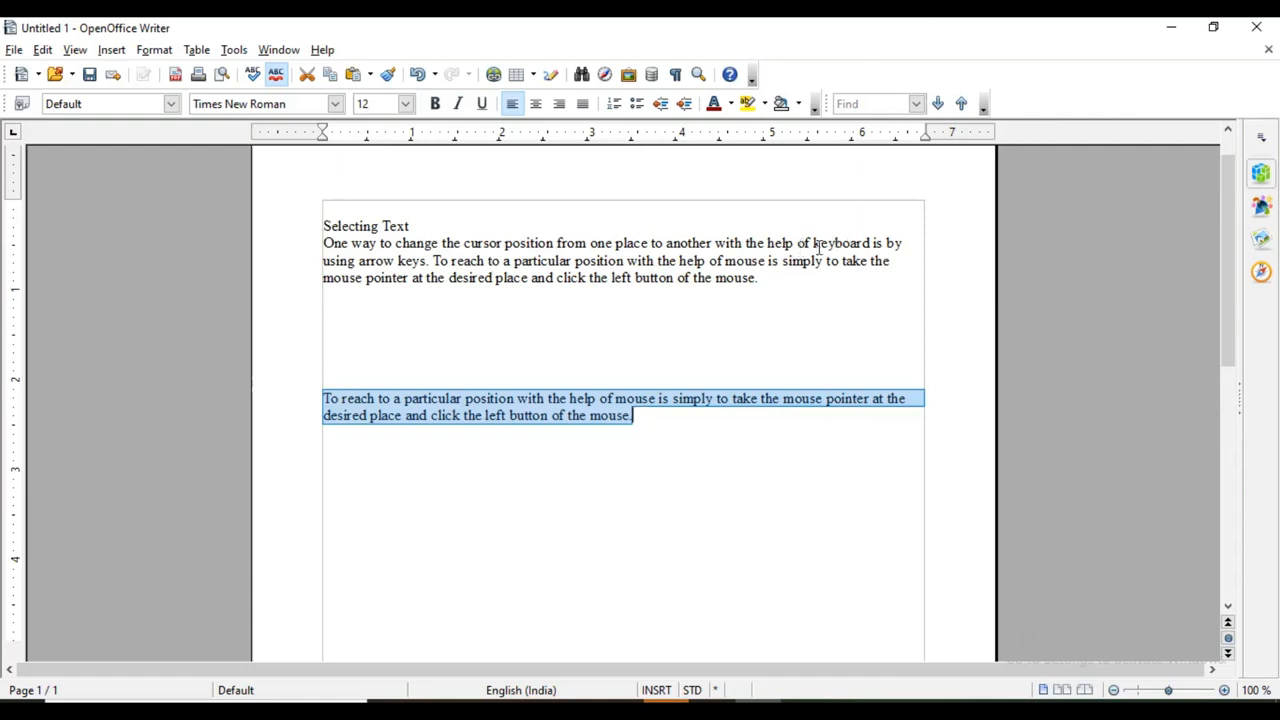
{"action": "left_click", "coordinate": [478, 243]}
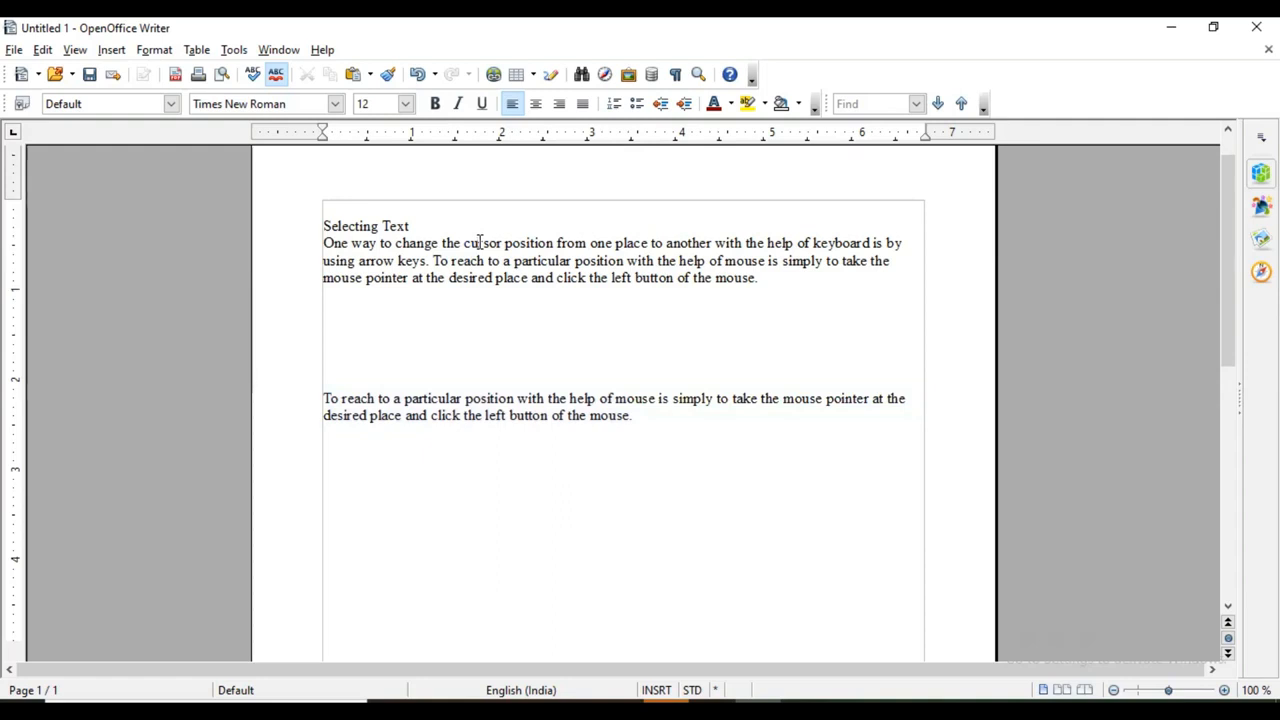
Step: Replace the first letter of "mouse" after "with the help of" in the paragraph with a capital M, and change it back to lowercase
{"action": "left_click", "coordinate": [369, 225]}
{"action": "key", "text": "BackSpace"}
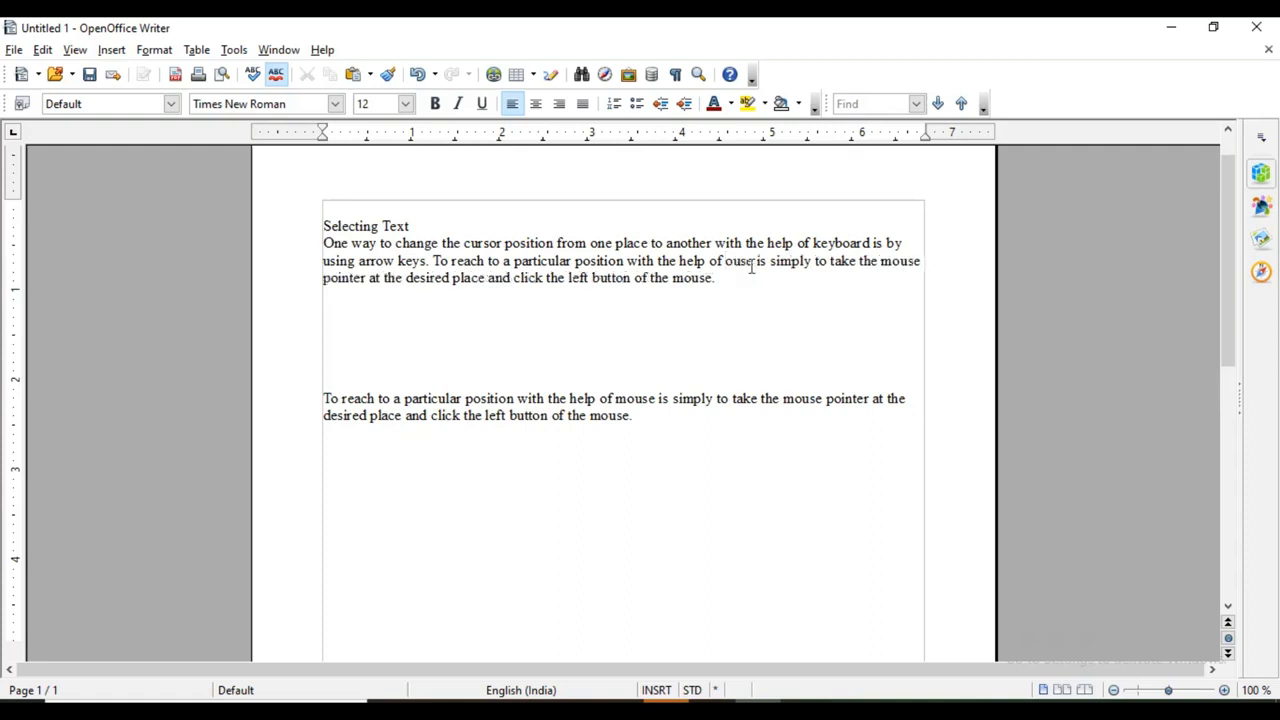
{"action": "type", "text": "M"}
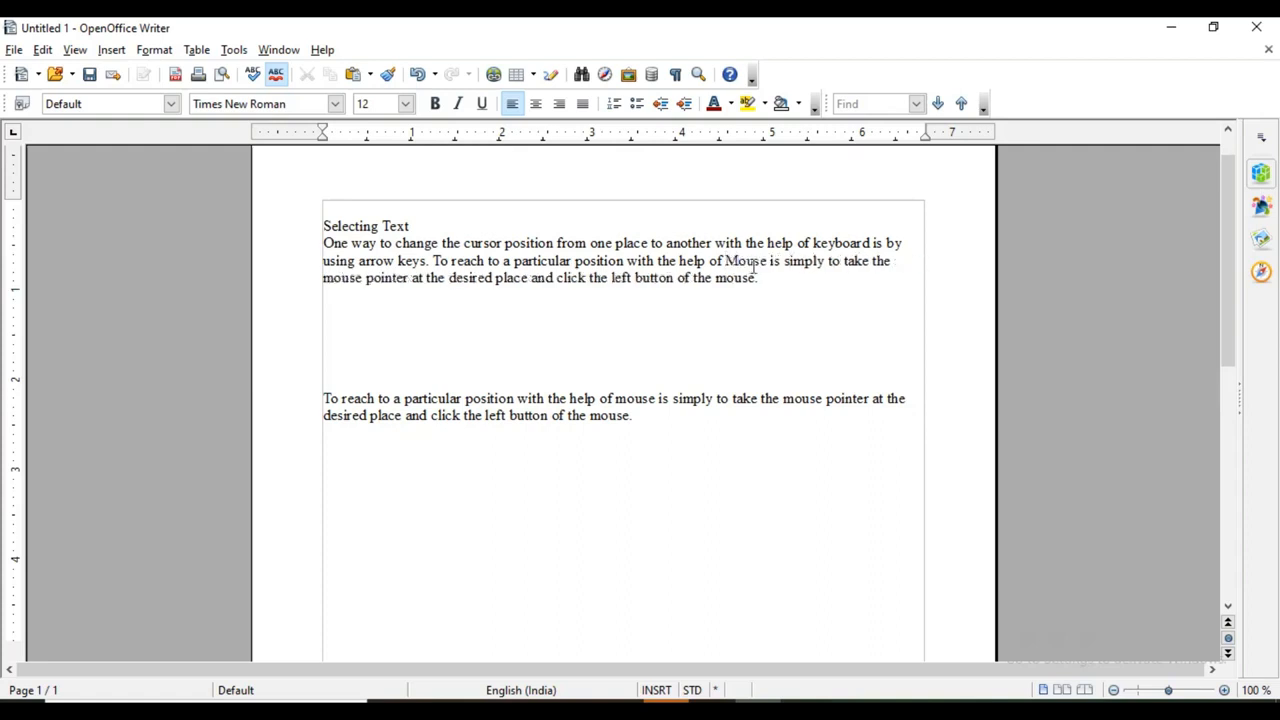
{"action": "key", "text": "BackSpace"}
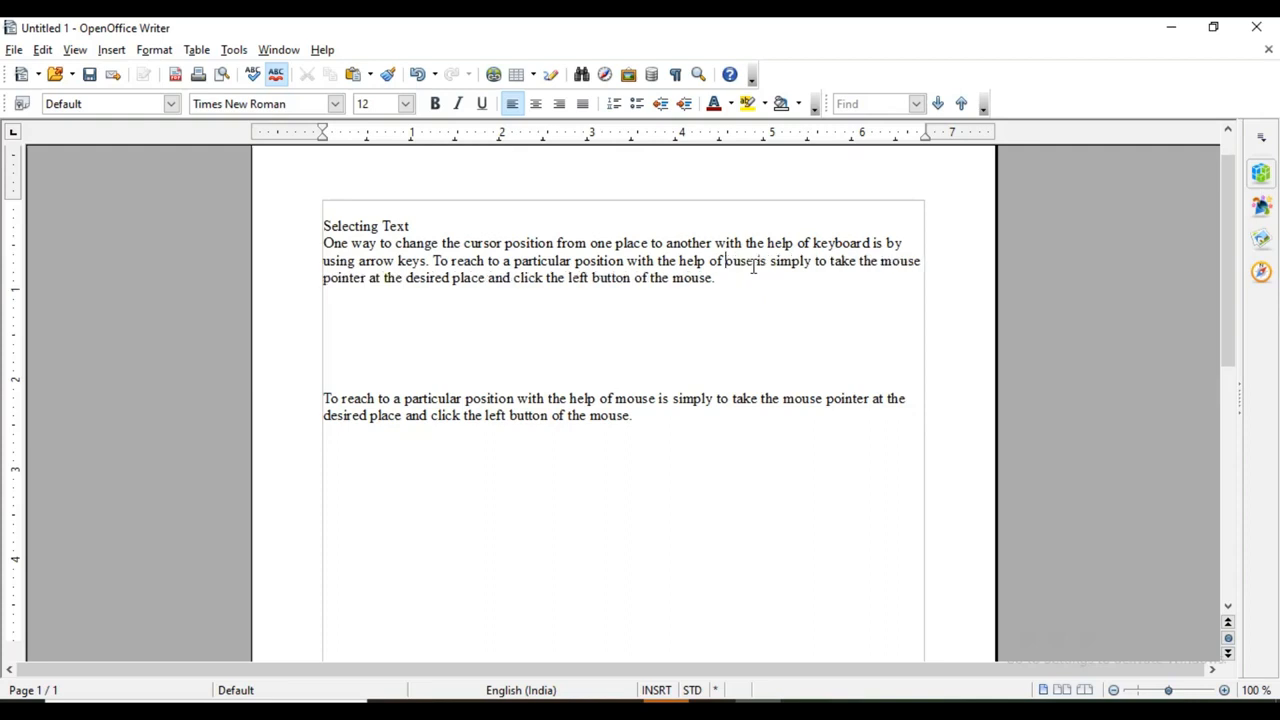
{"action": "type", "text": "m"}
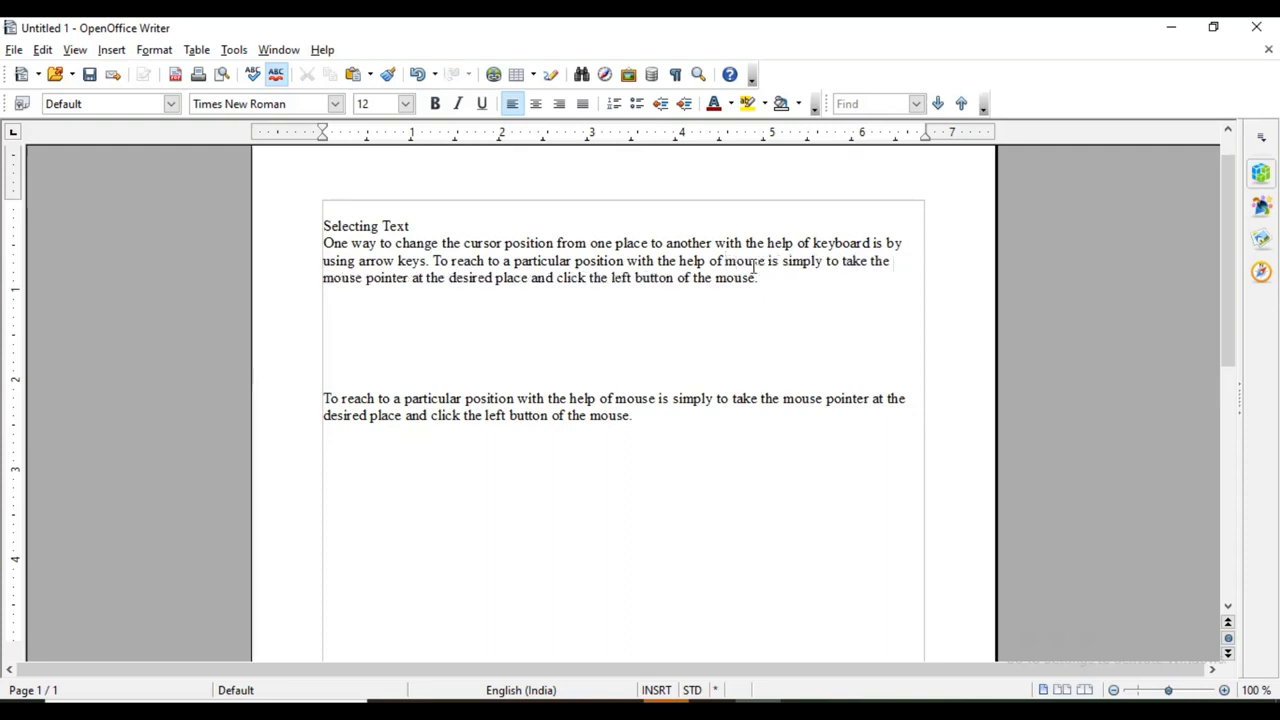
Step: Select the word "mouse" in the paragraph's second line and open Find & Replace with it as the search term
{"action": "left_click", "coordinate": [727, 263]}
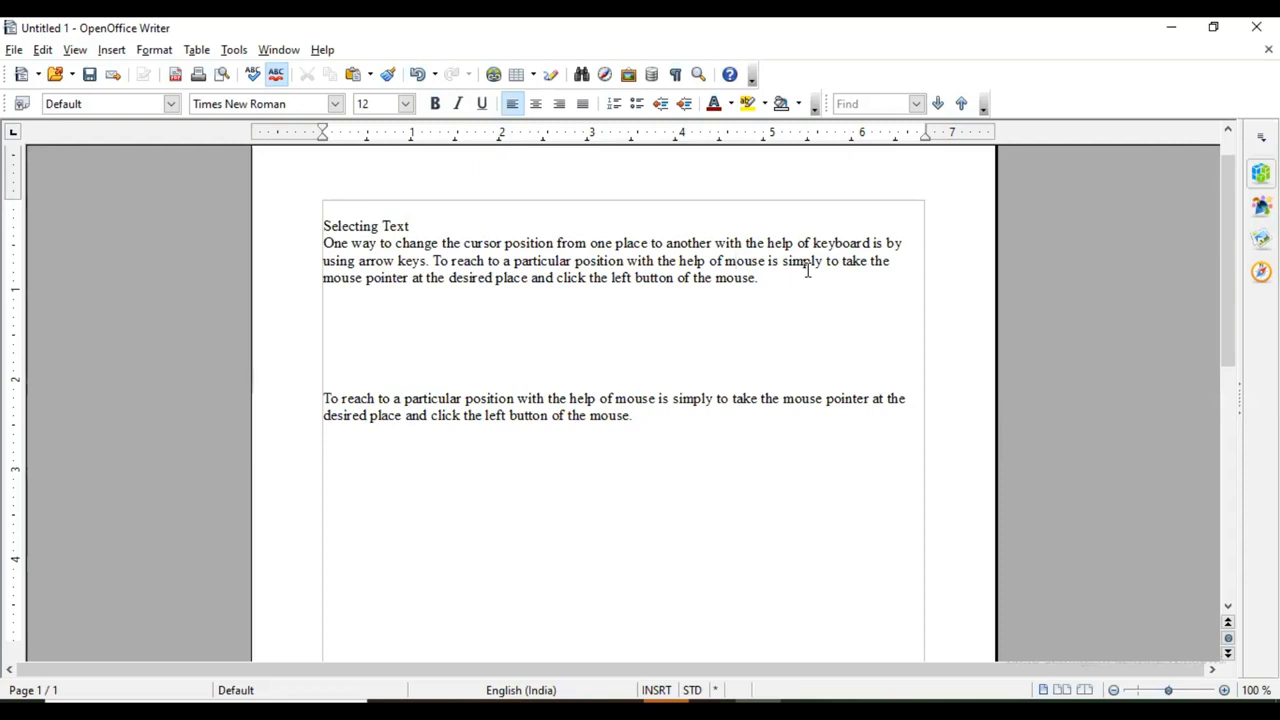
{"action": "left_click", "coordinate": [741, 262], "text": "shift"}
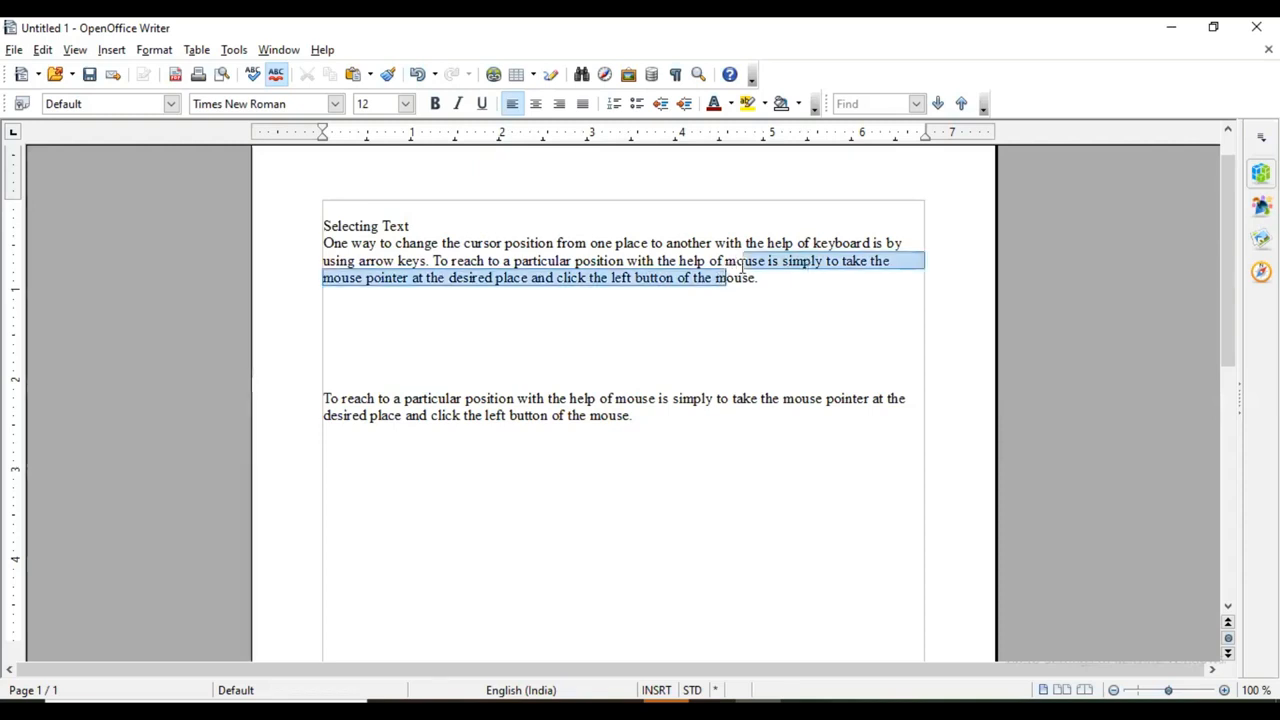
{"action": "double_click", "coordinate": [741, 262]}
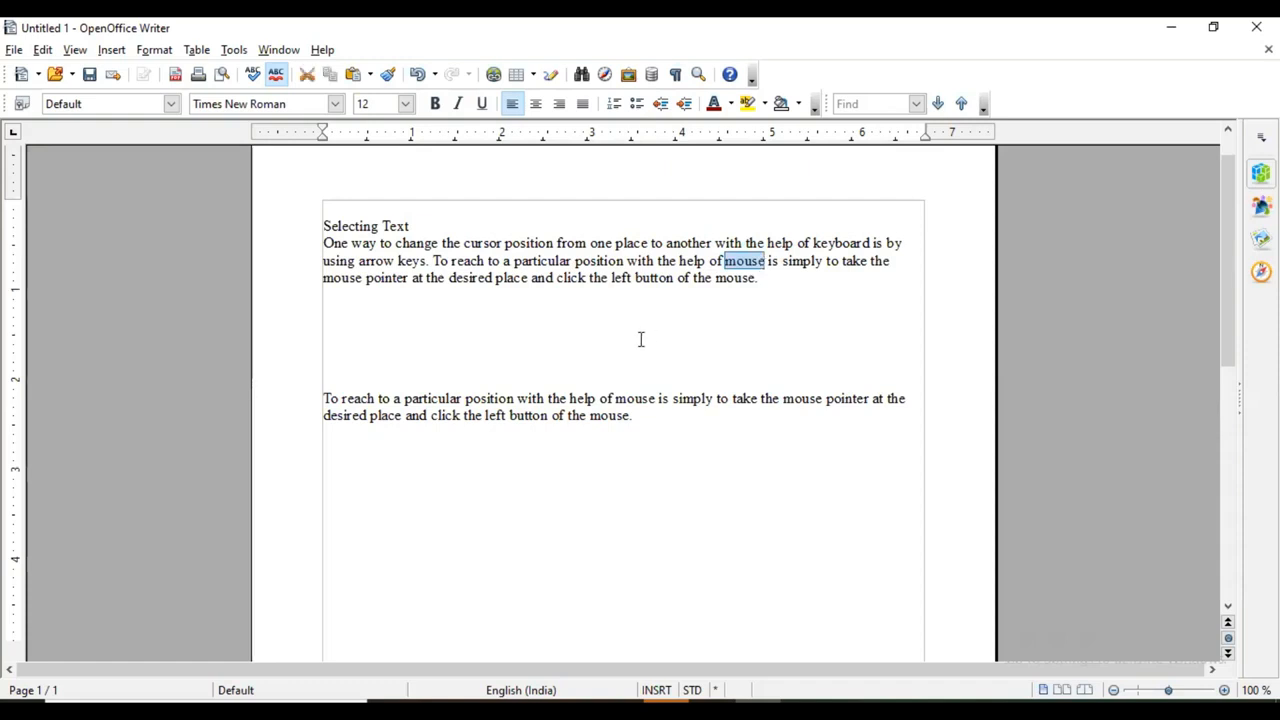
{"action": "left_click", "coordinate": [42, 51]}
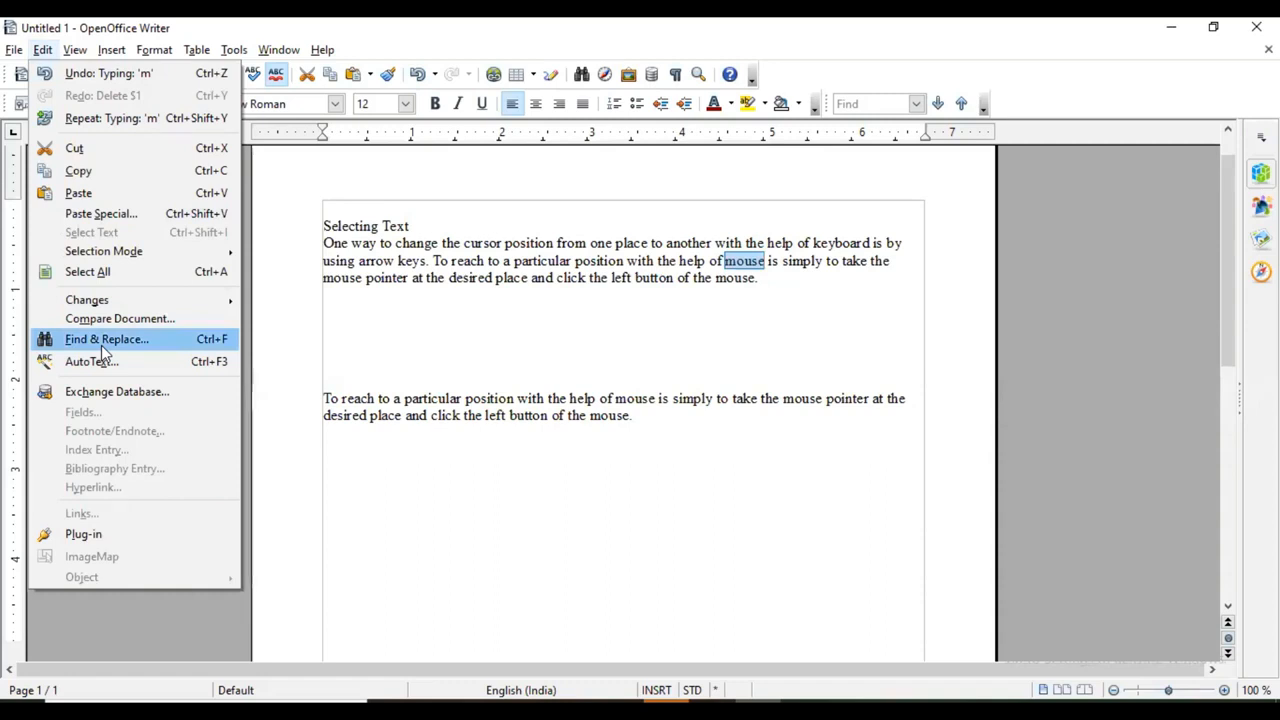
{"action": "left_click", "coordinate": [225, 341]}
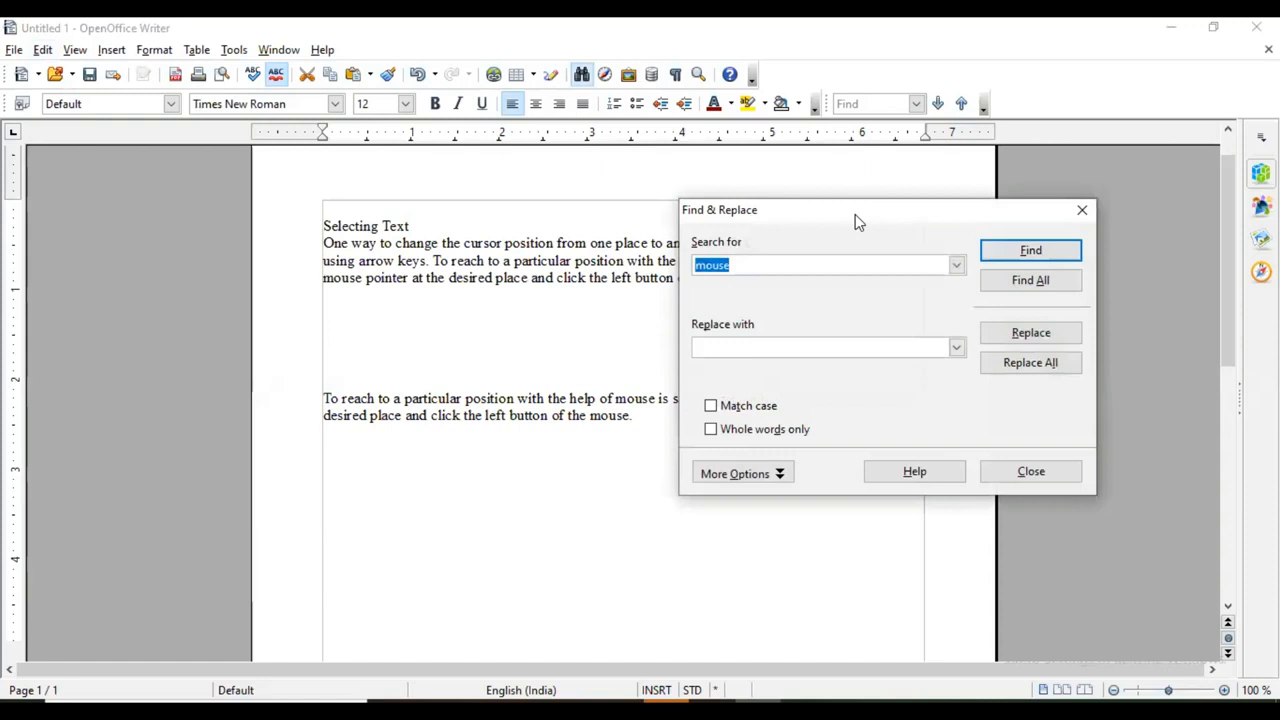
{"action": "key", "text": "Return"}
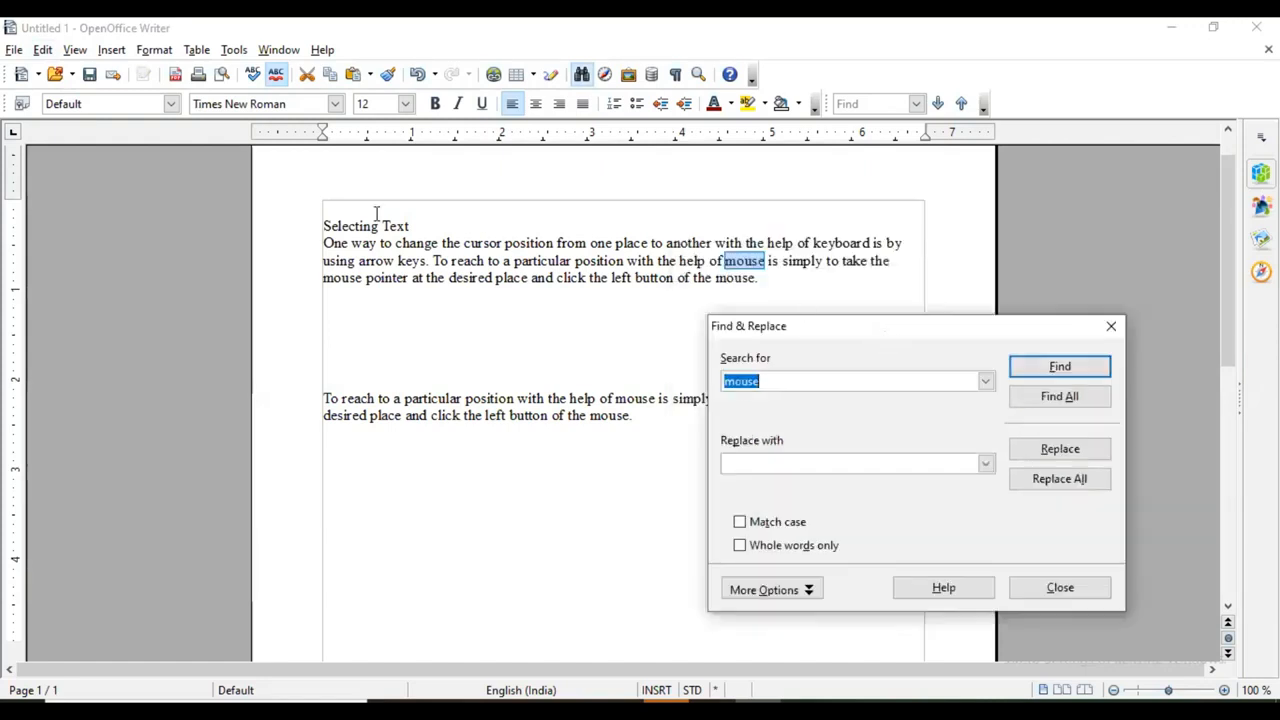
Step: Find the occurrences of "mouse" one after another, starting from the beginning of the paragraph
{"action": "left_click", "coordinate": [328, 245]}
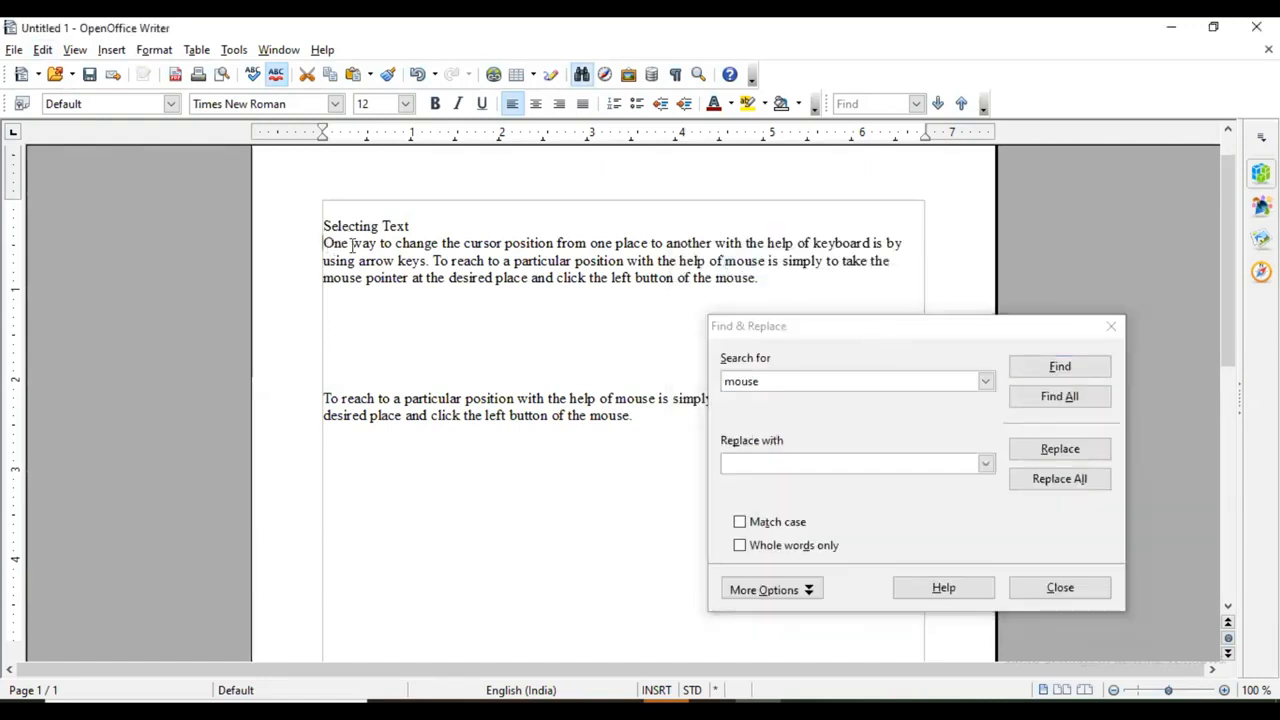
{"action": "left_click", "coordinate": [1040, 372]}
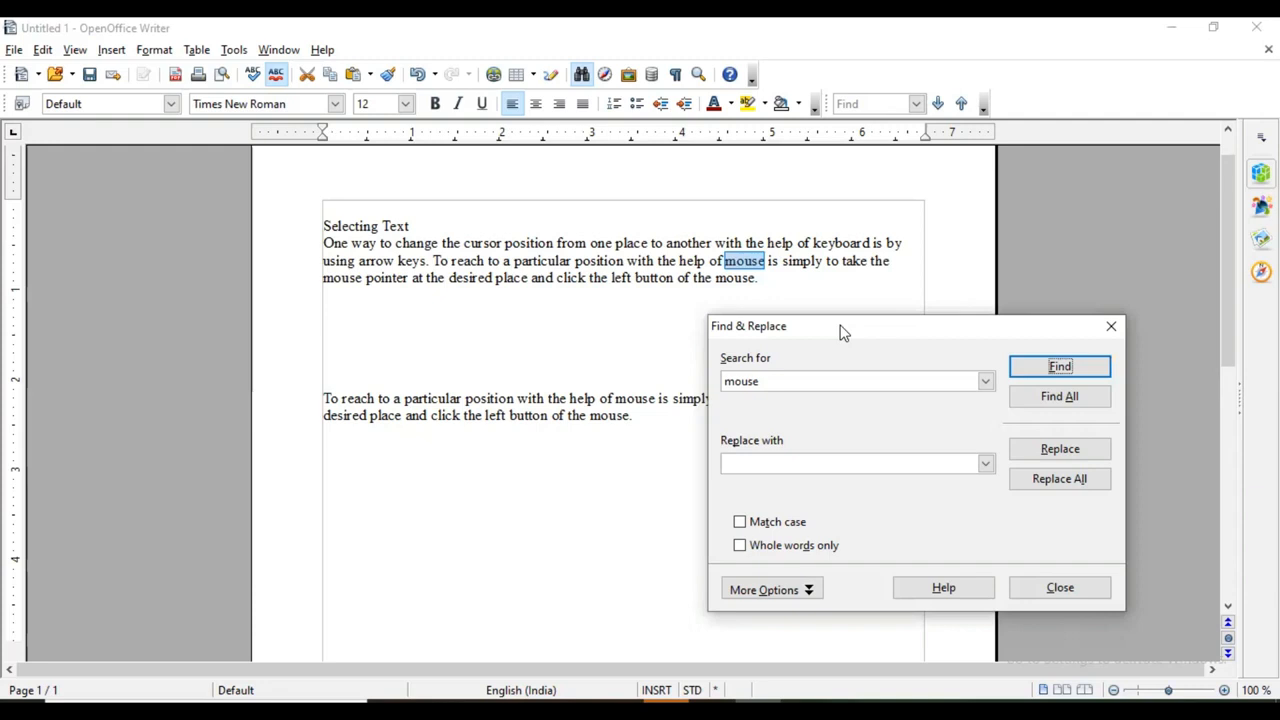
{"action": "left_click_drag", "start_coordinate": [842, 331], "coordinate": [242, 456]}
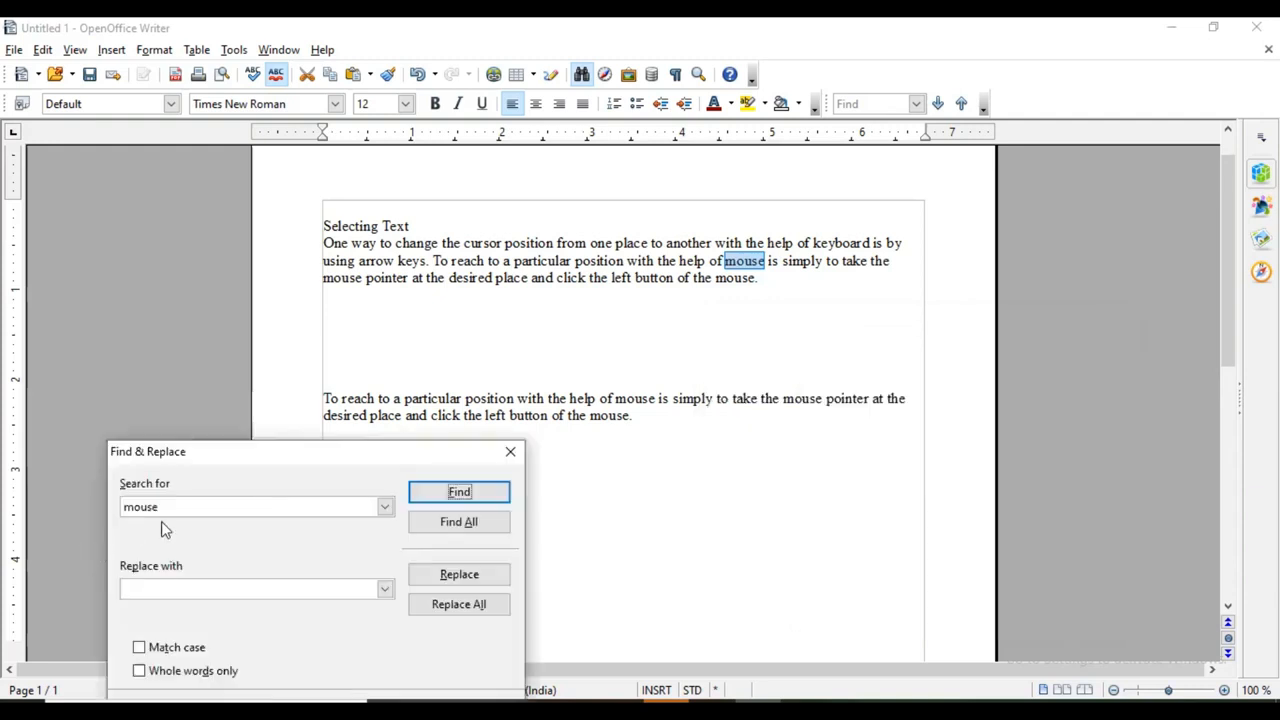
{"action": "left_click", "coordinate": [464, 498]}
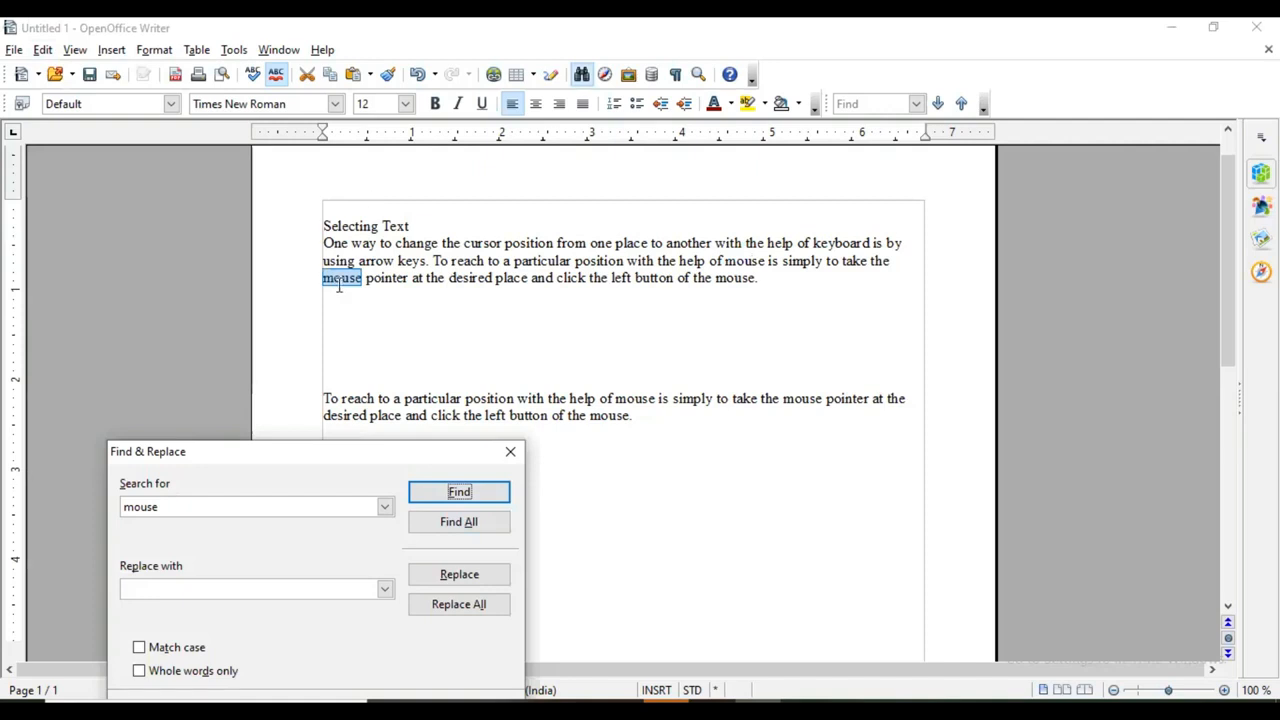
{"action": "left_click", "coordinate": [449, 500]}
{"action": "left_click", "coordinate": [459, 493]}
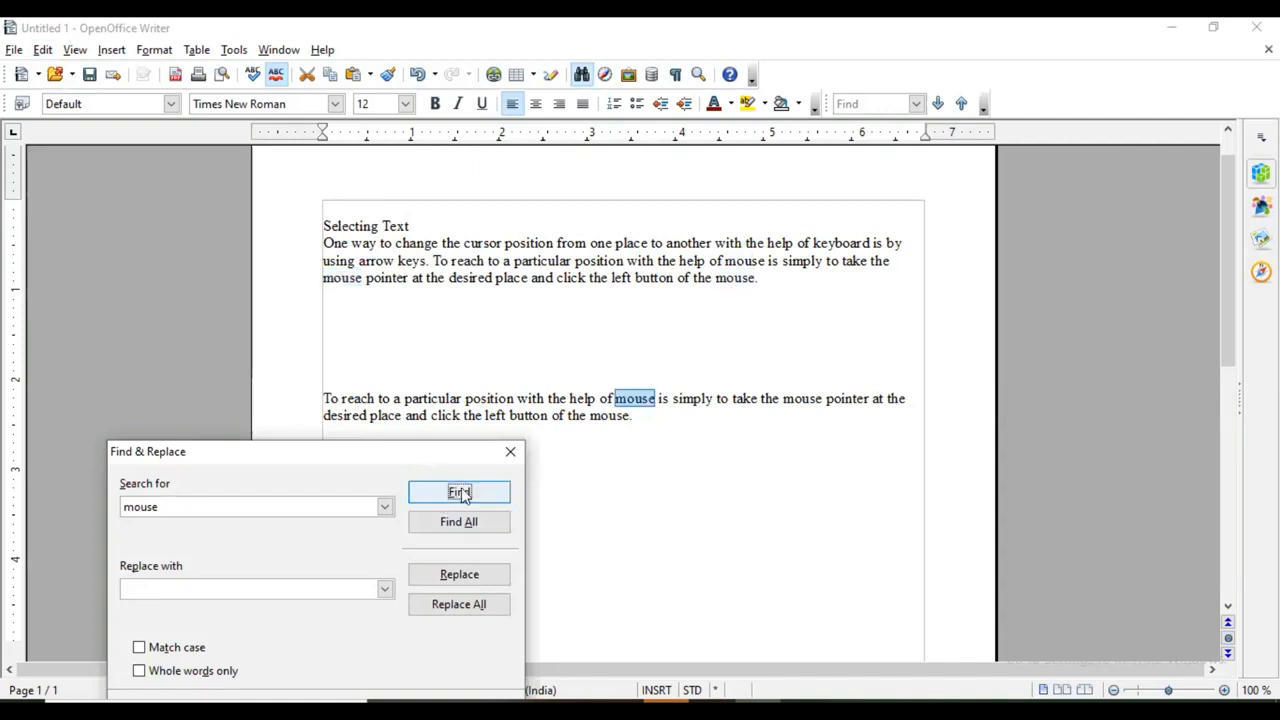
{"action": "left_click", "coordinate": [459, 493]}
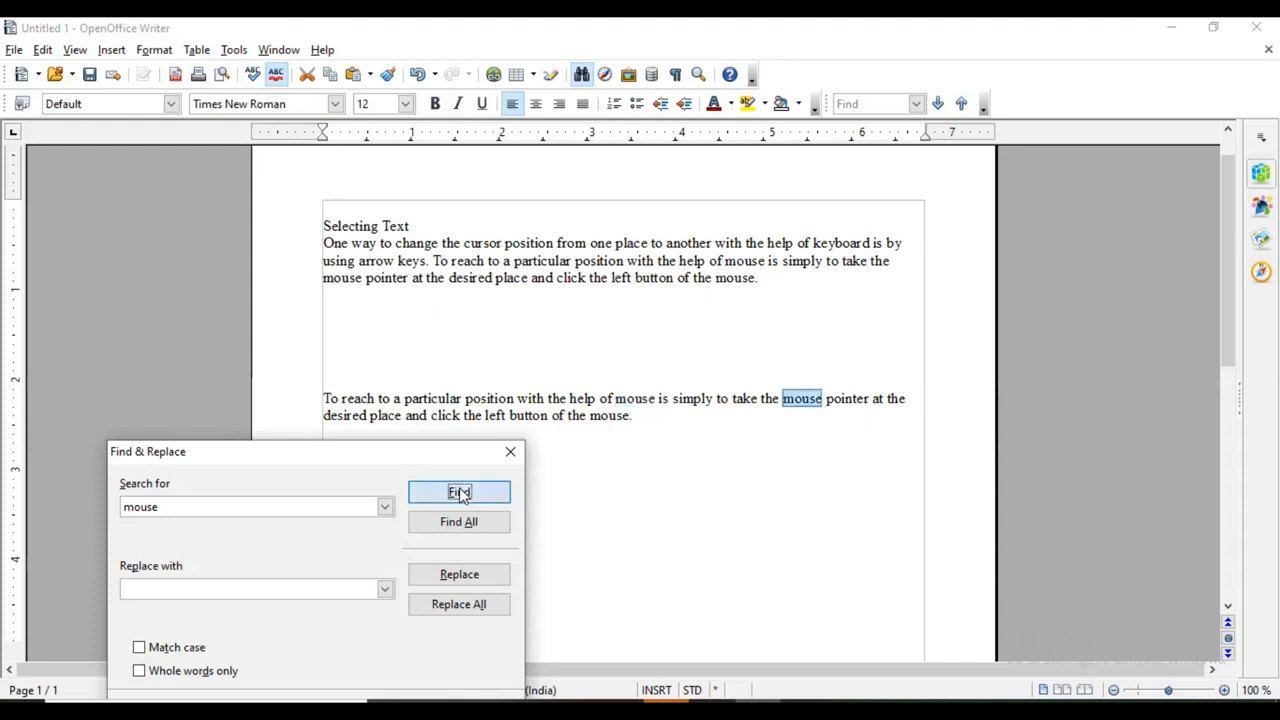
{"action": "left_click", "coordinate": [459, 493]}
Step: Find all occurrences of "mouse" in the document at once
{"action": "left_click_drag", "start_coordinate": [434, 452], "coordinate": [550, 484]}
{"action": "left_click", "coordinate": [405, 380]}
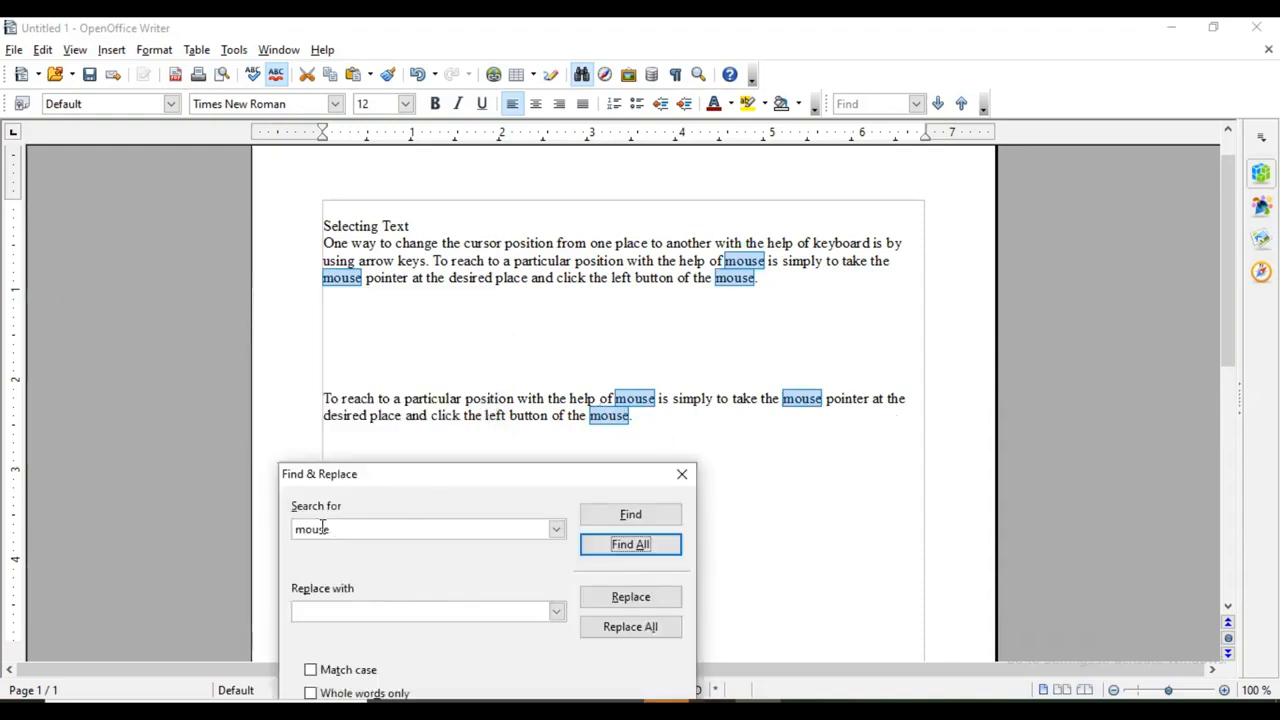
Step: Find the occurrence of "mouse" that starts the first paragraph's third line and replace it with "Mouse"
{"action": "left_click_drag", "start_coordinate": [515, 476], "coordinate": [295, 272]}
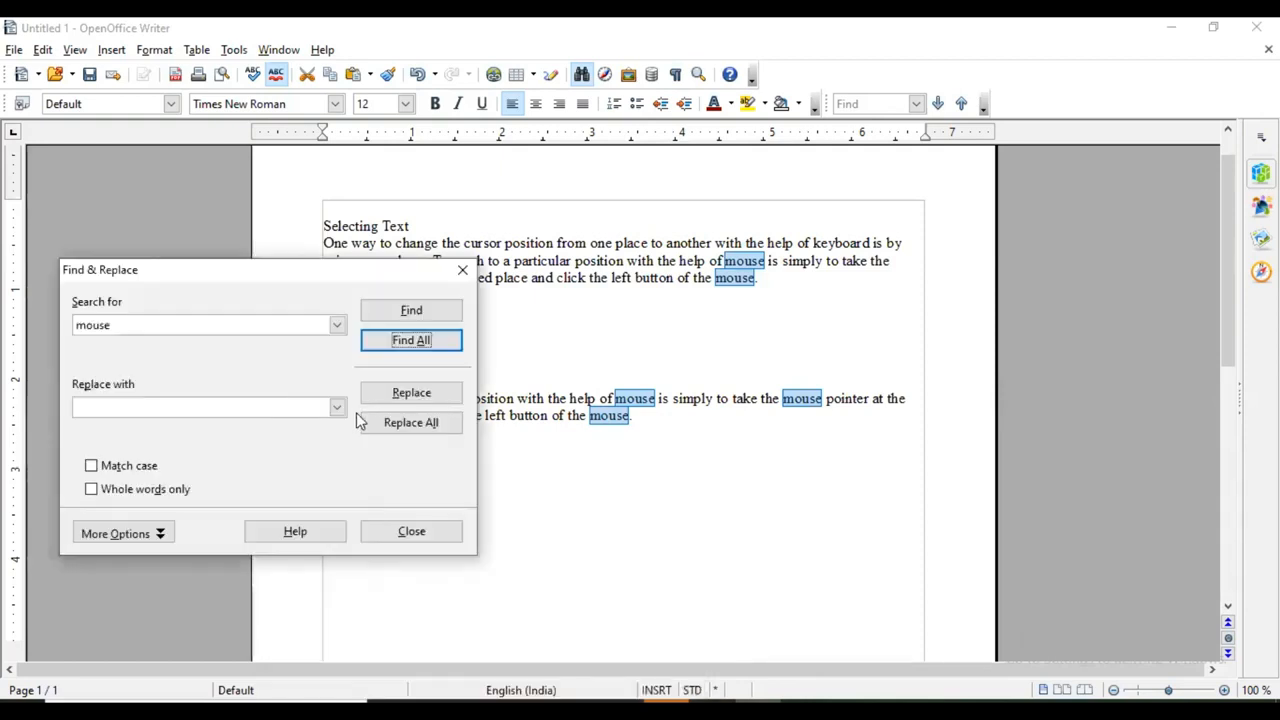
{"action": "left_click", "coordinate": [405, 395]}
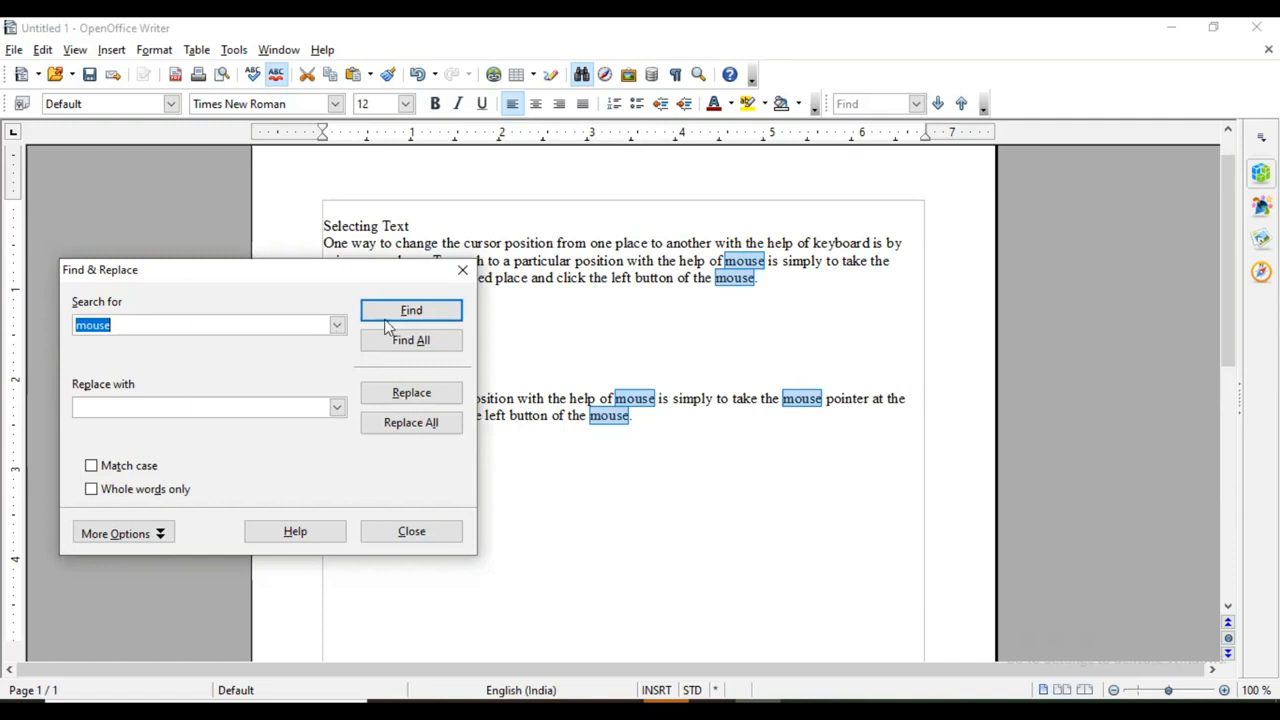
{"action": "left_click", "coordinate": [414, 312]}
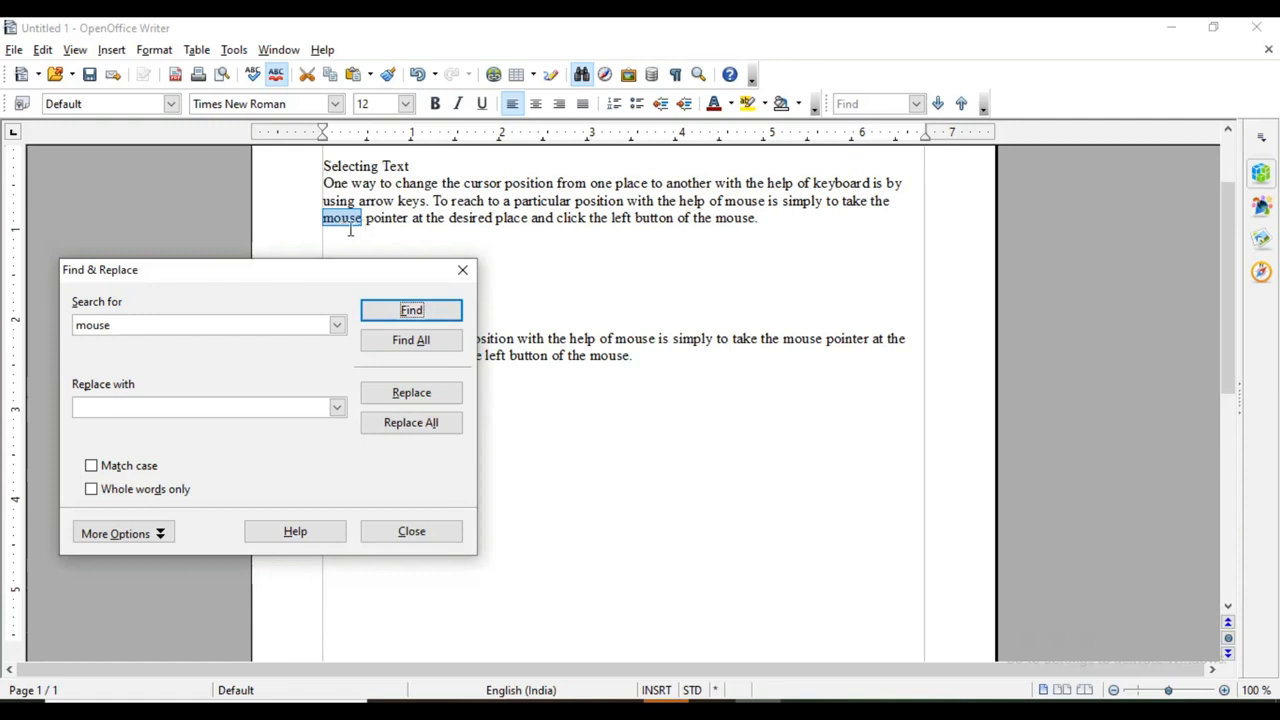
{"action": "left_click", "coordinate": [163, 403]}
{"action": "left_click", "coordinate": [399, 400]}
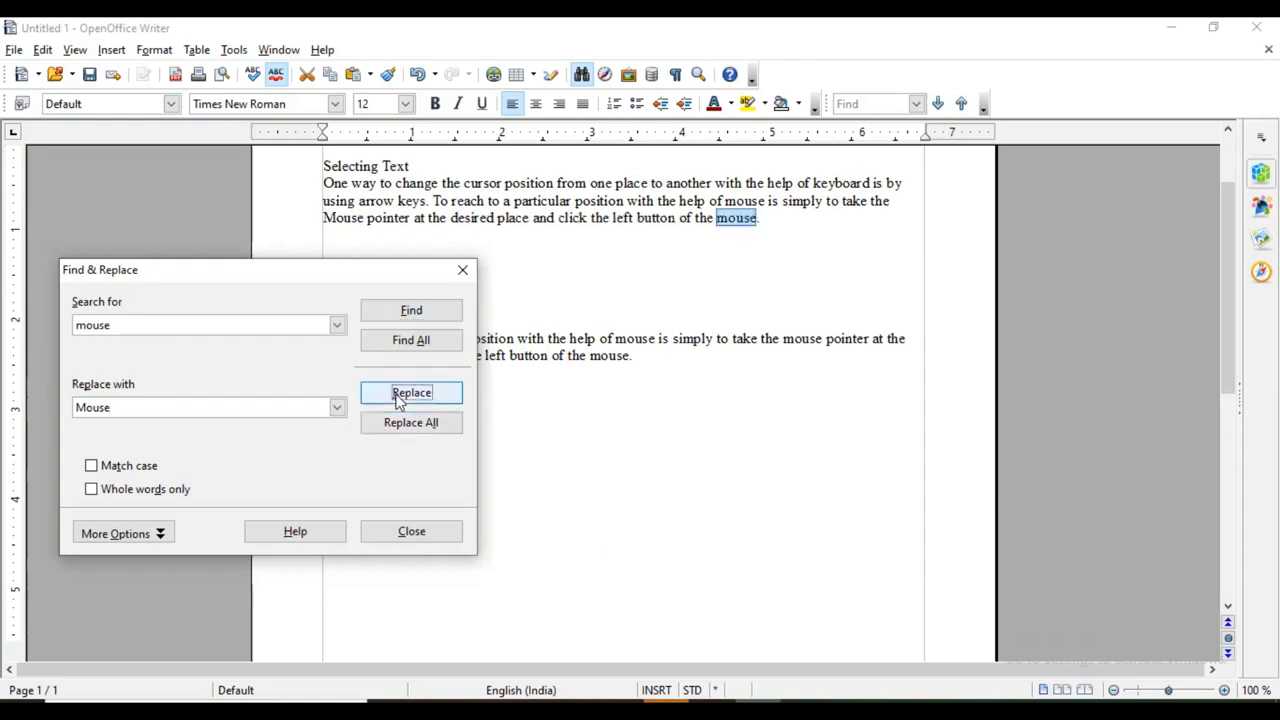
Step: Replace all remaining occurrences of "mouse" in the document with "Mouse", close Find & Replace and select a replaced word
{"action": "left_click_drag", "start_coordinate": [322, 220], "coordinate": [364, 224]}
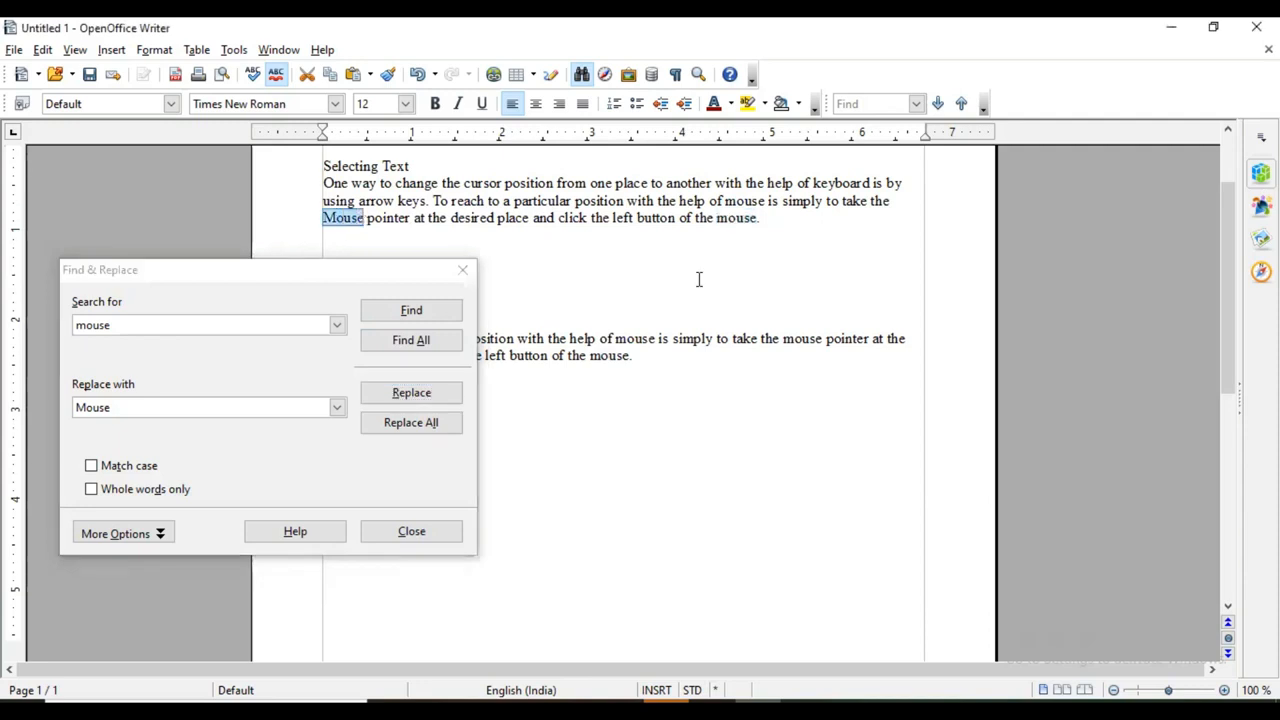
{"action": "left_click", "coordinate": [1225, 690]}
{"action": "left_click", "coordinate": [1225, 690]}
{"action": "left_click", "coordinate": [1225, 690]}
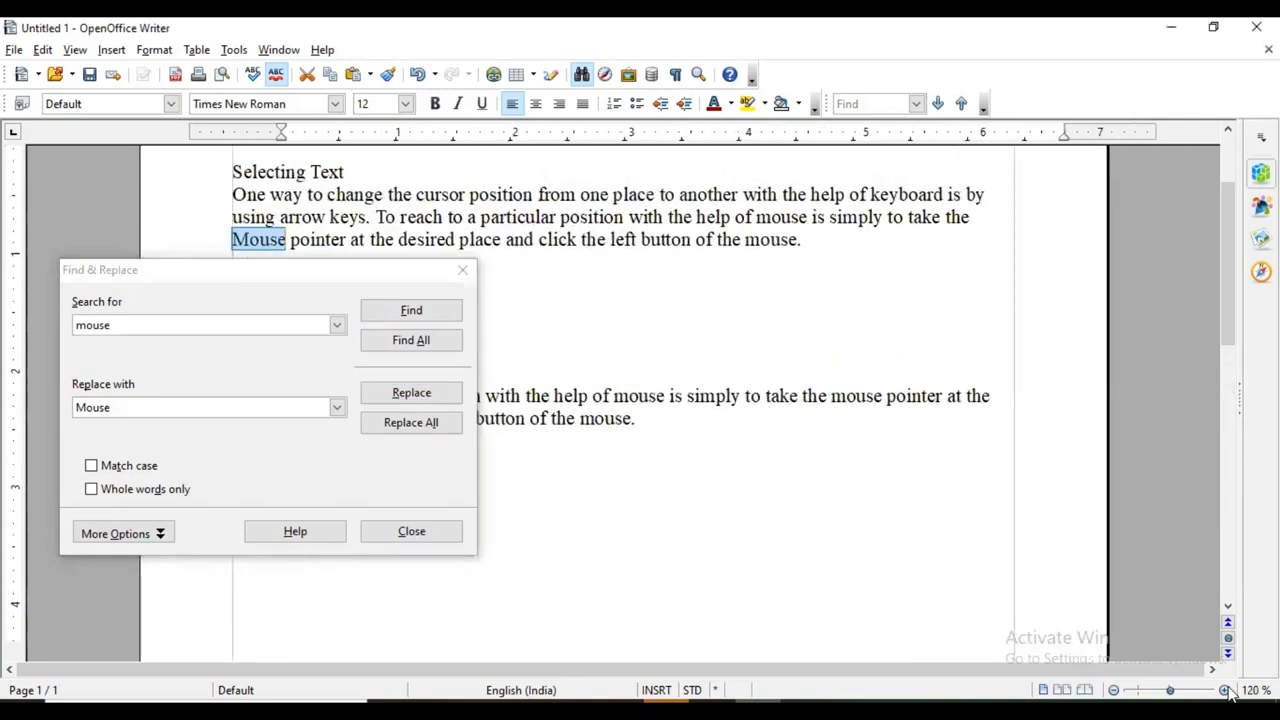
{"action": "left_click", "coordinate": [1225, 690]}
{"action": "left_click", "coordinate": [411, 310]}
{"action": "left_click_drag", "start_coordinate": [755, 250], "coordinate": [815, 250]}
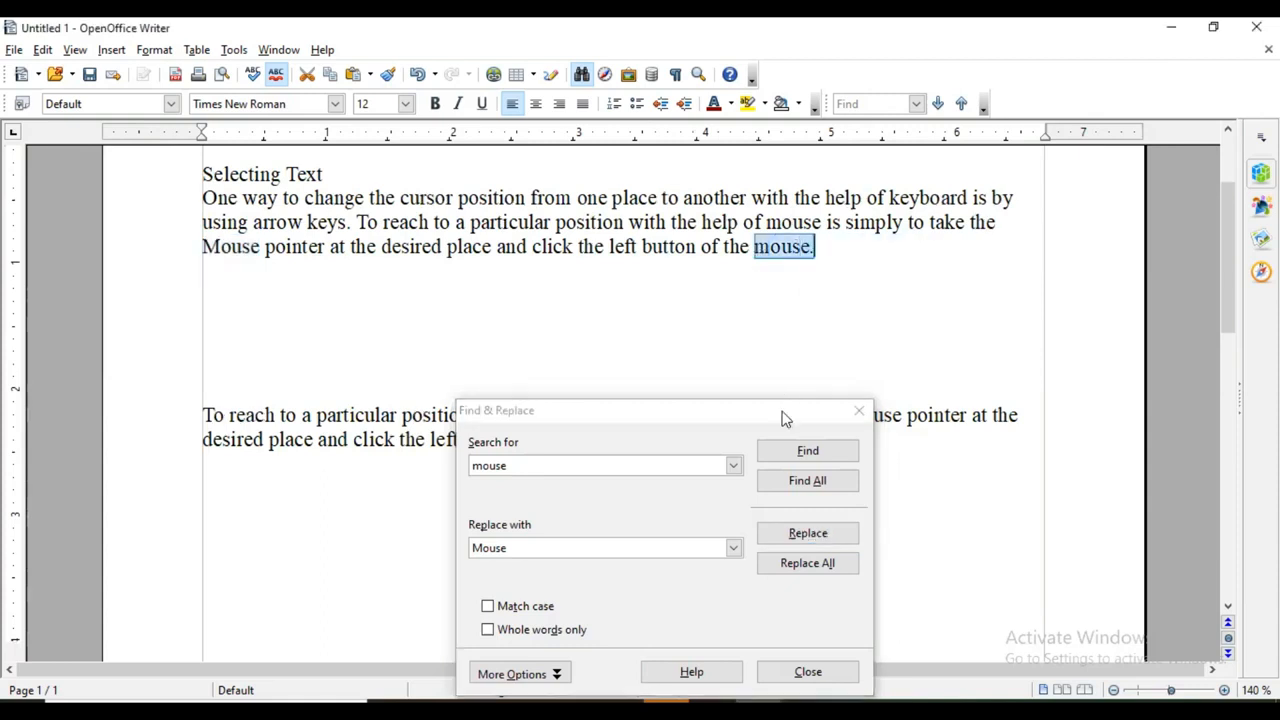
{"action": "left_click_drag", "start_coordinate": [781, 411], "coordinate": [1084, 299]}
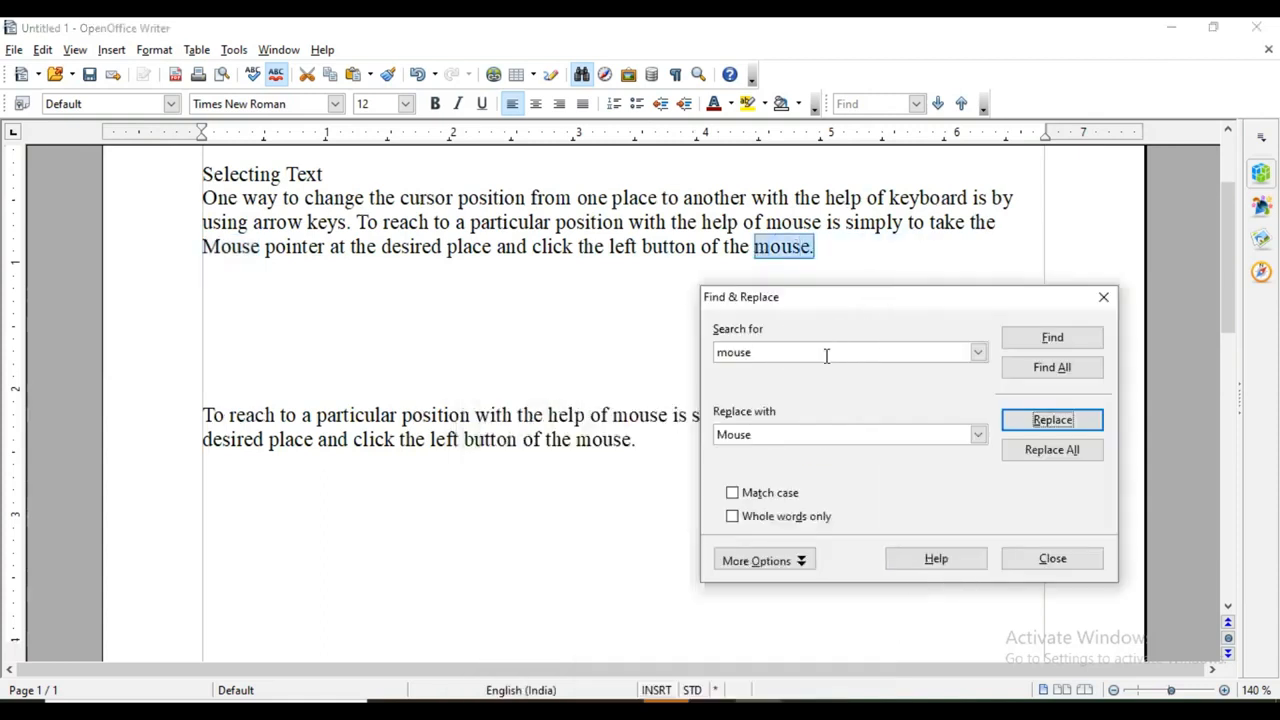
{"action": "left_click", "coordinate": [1040, 450]}
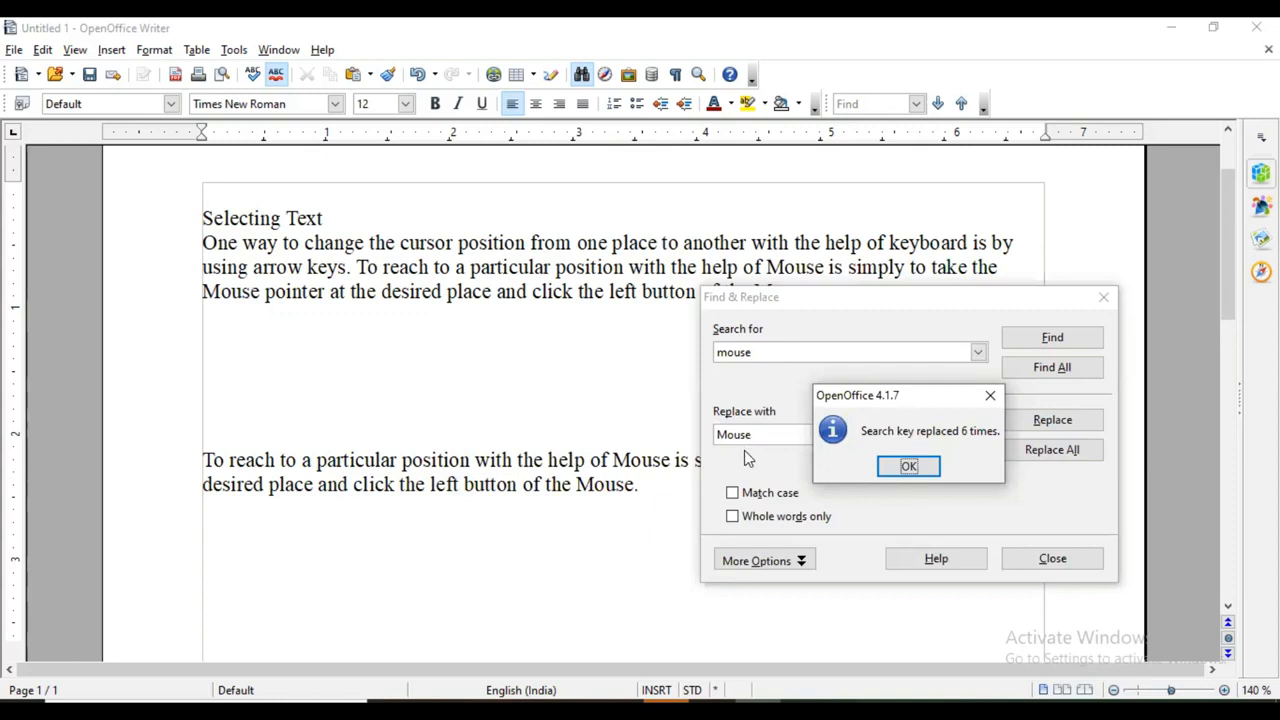
{"action": "left_click", "coordinate": [908, 466]}
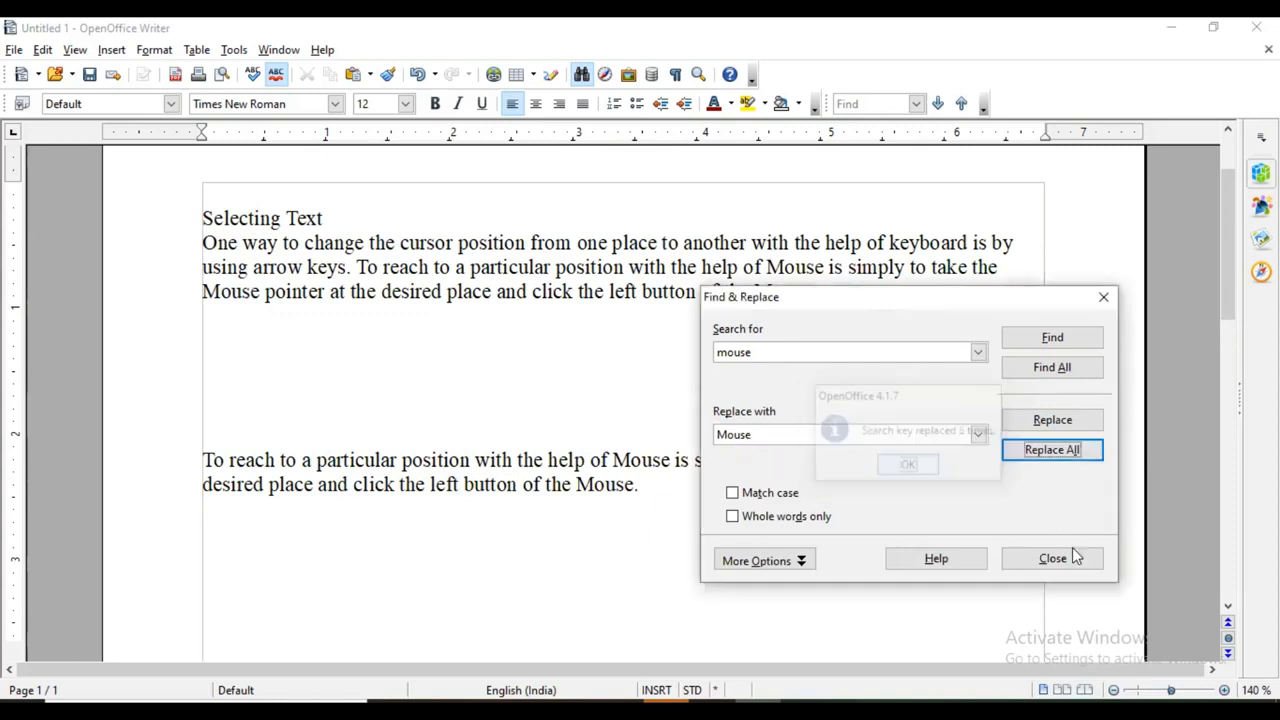
{"action": "left_click", "coordinate": [1052, 559]}
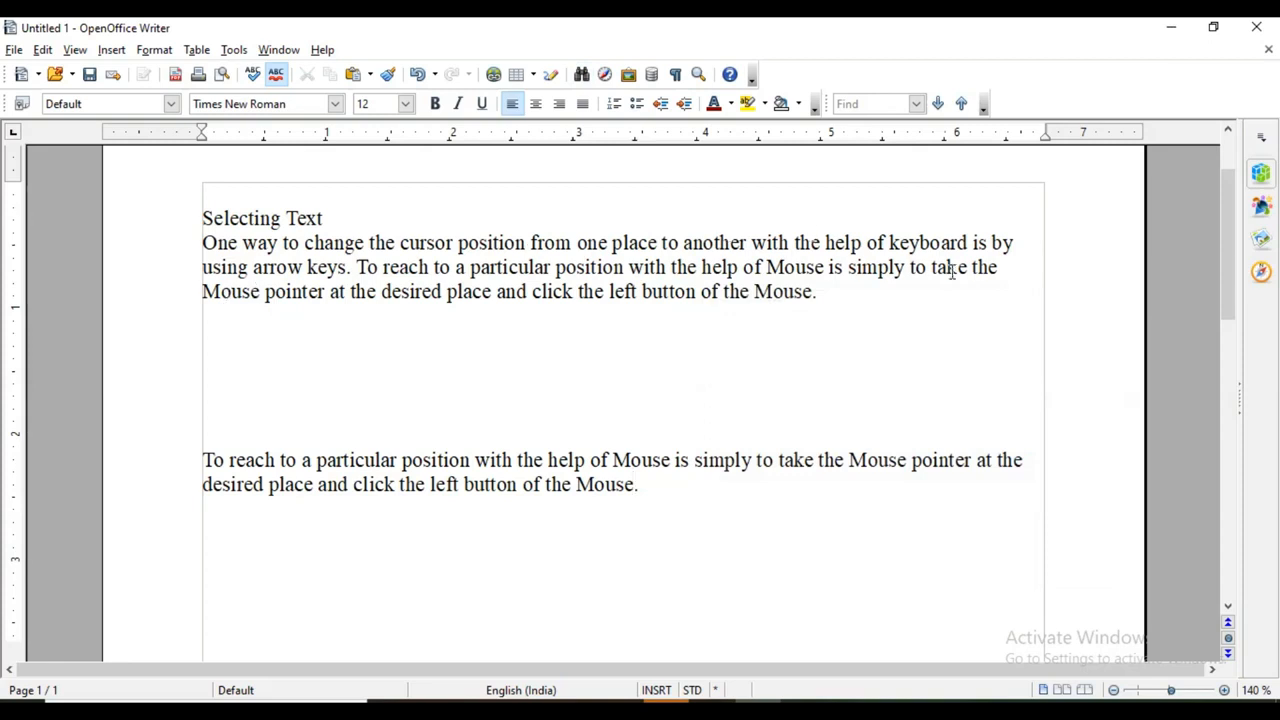
{"action": "left_click_drag", "start_coordinate": [766, 270], "coordinate": [824, 270]}
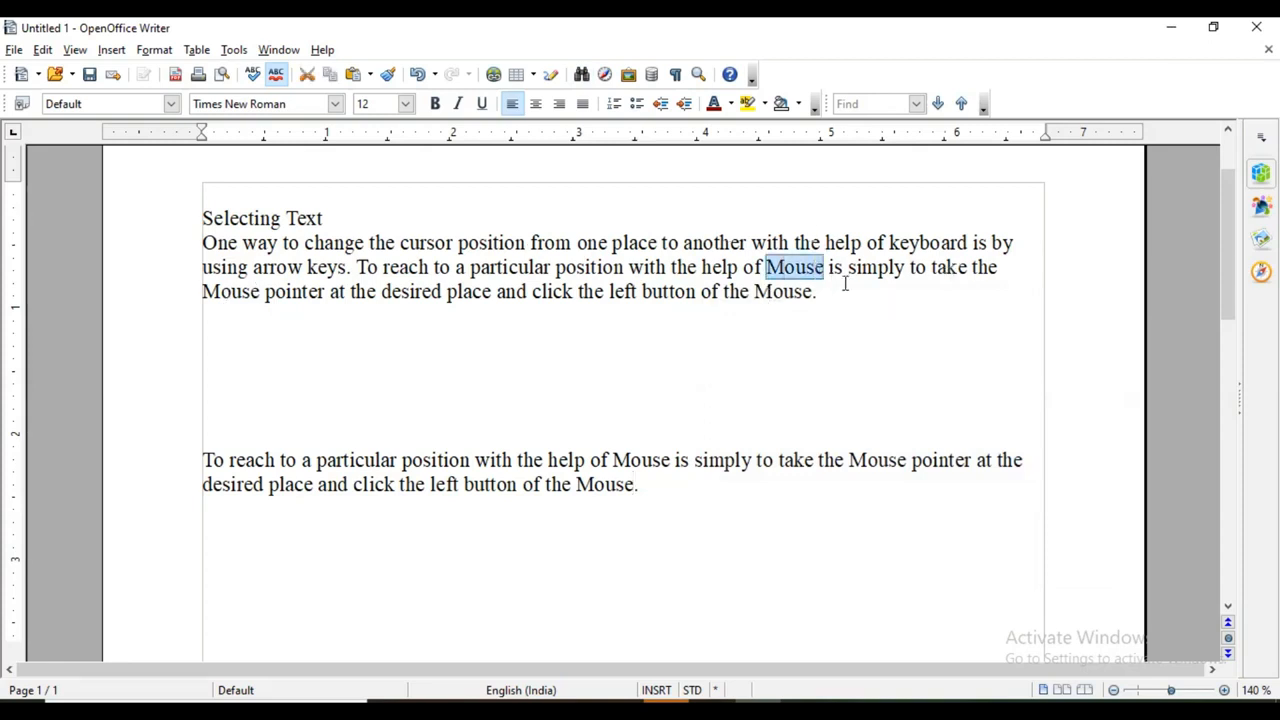
Step: Open Special Characters for the blank line between the two paragraphs and pick the © symbol in Times New Roman
{"action": "left_click", "coordinate": [845, 284]}
{"action": "left_click", "coordinate": [111, 50]}
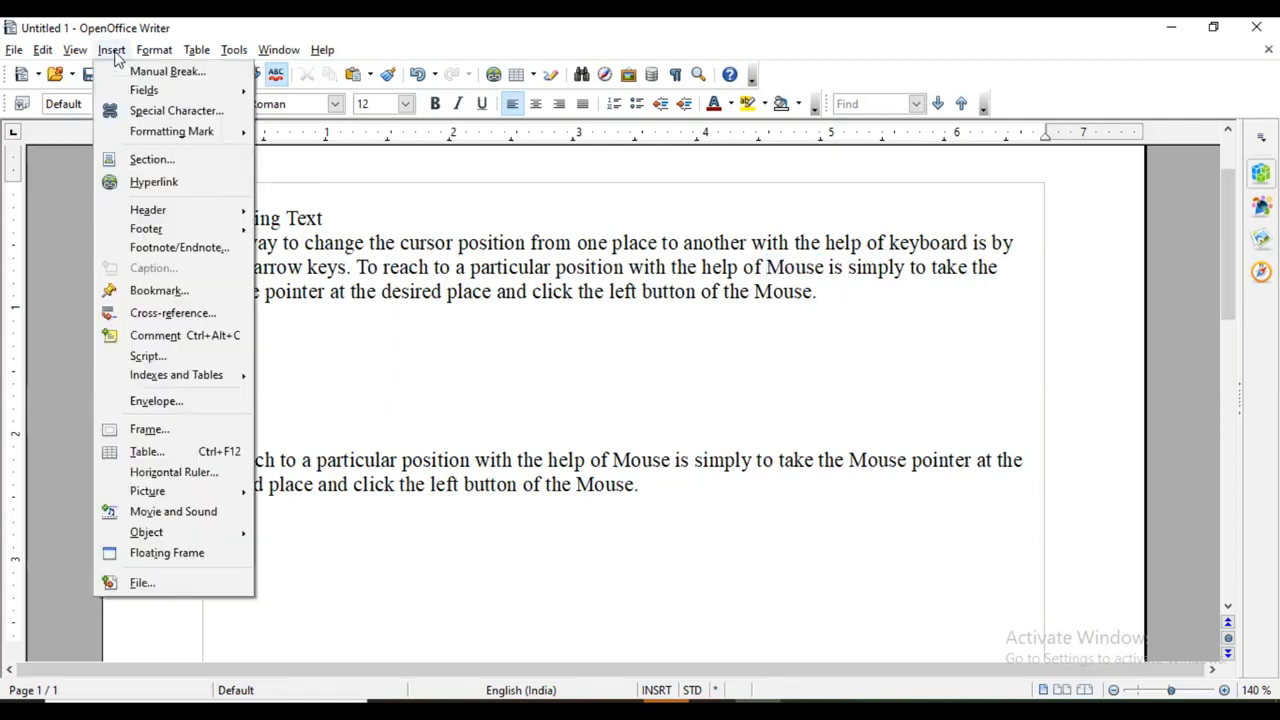
{"action": "left_click", "coordinate": [146, 112]}
{"action": "left_click_drag", "start_coordinate": [669, 225], "coordinate": [784, 176]}
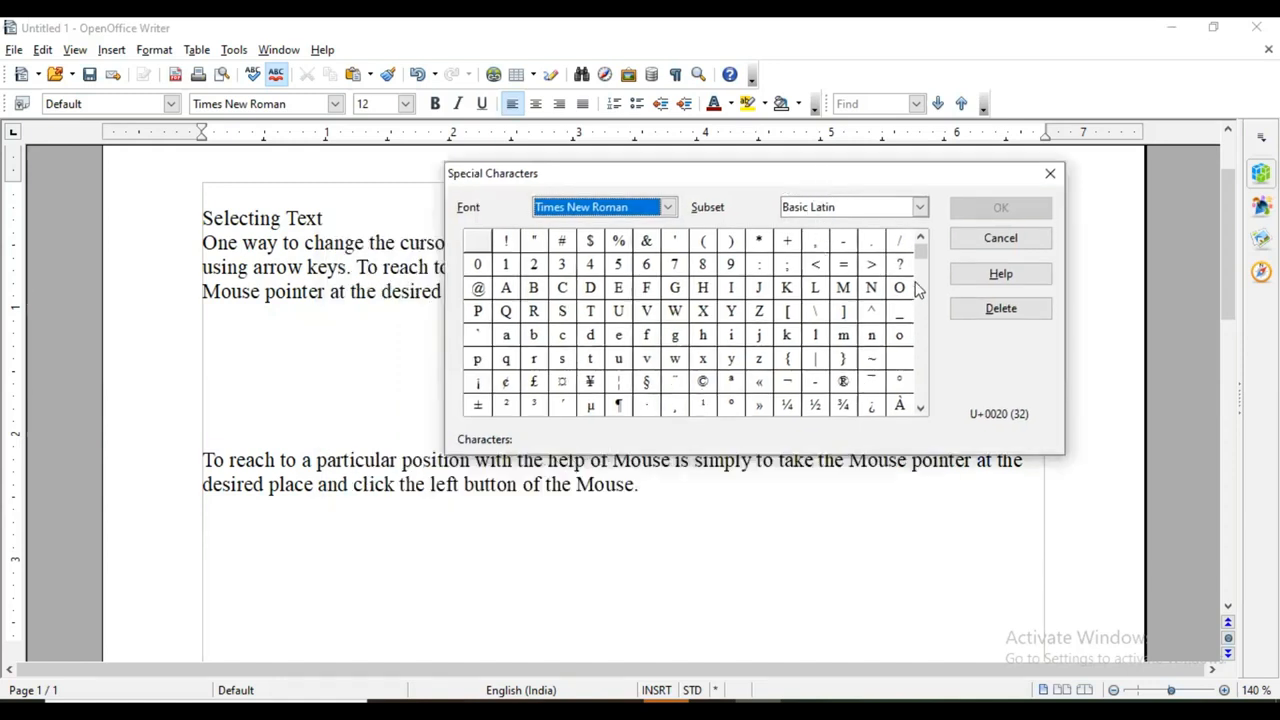
{"action": "left_click", "coordinate": [704, 383]}
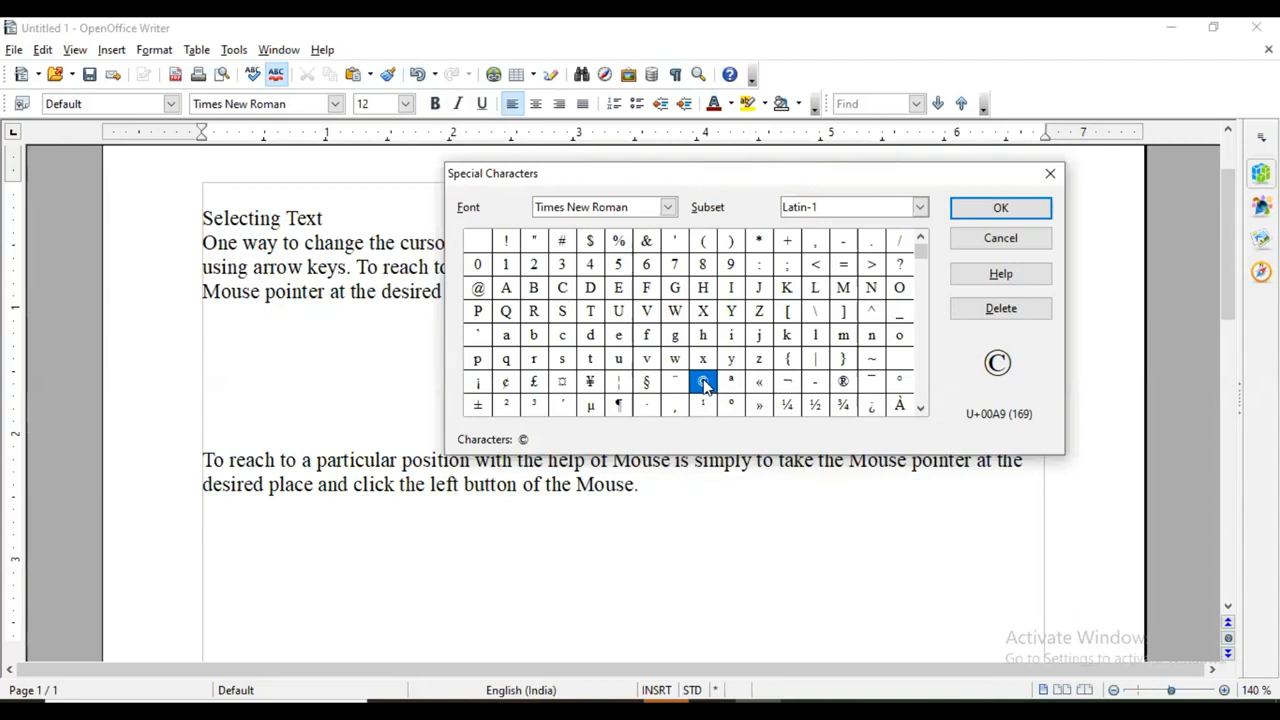
Step: Browse the character subsets, add the Latin-1 fraction ¾ to the picked characters and insert them into the document
{"action": "scroll", "coordinate": [703, 372], "scroll_direction": "down", "scroll_amount": 9}
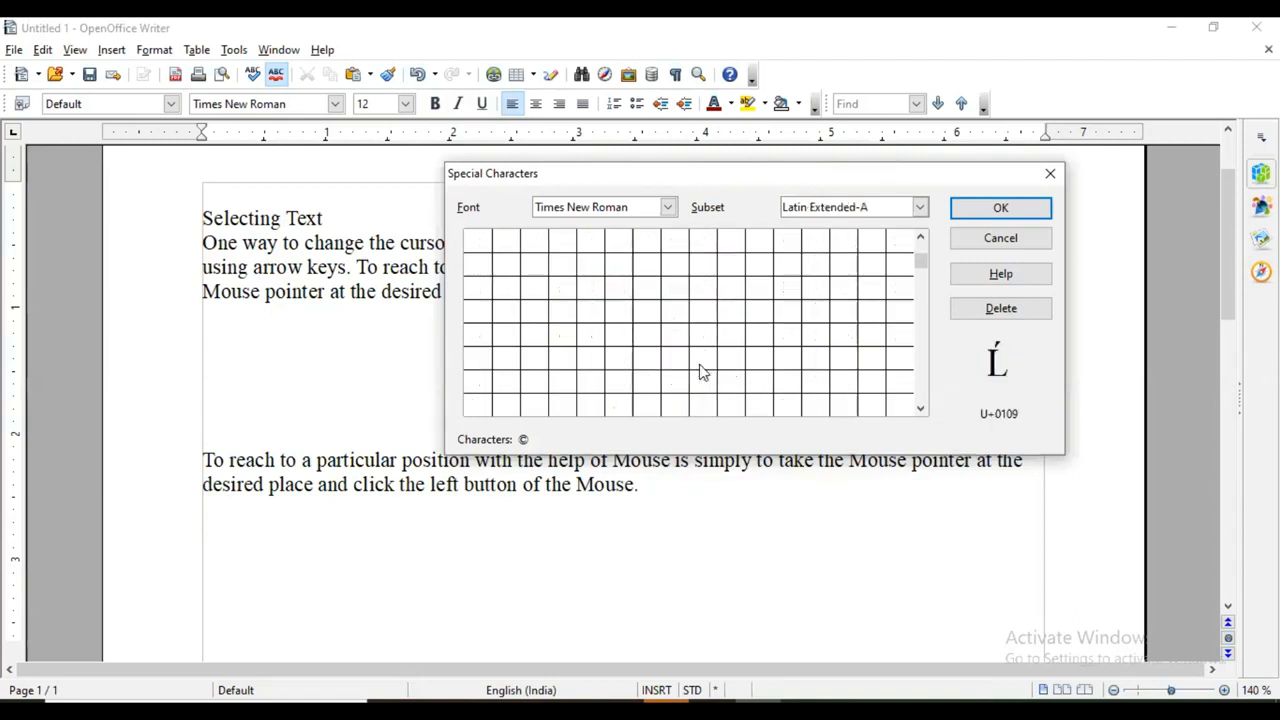
{"action": "scroll", "coordinate": [703, 372], "scroll_direction": "down", "scroll_amount": 10}
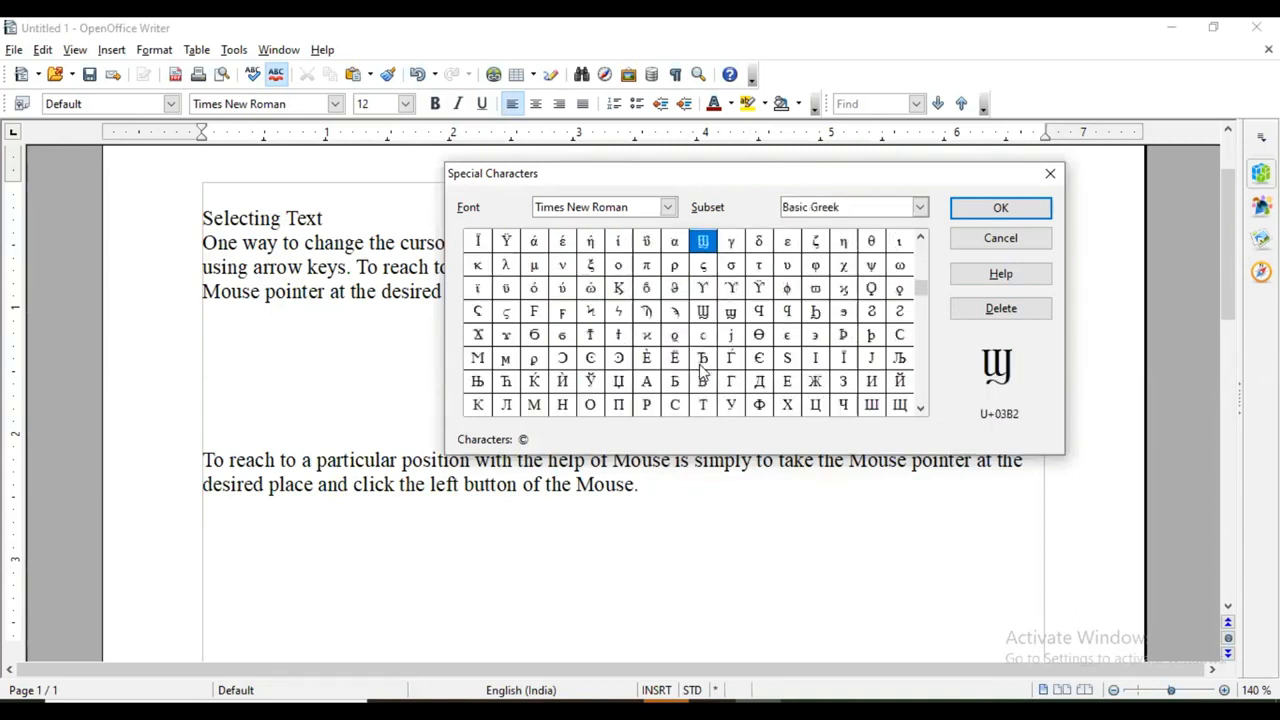
{"action": "scroll", "coordinate": [703, 372], "scroll_direction": "down", "scroll_amount": 5}
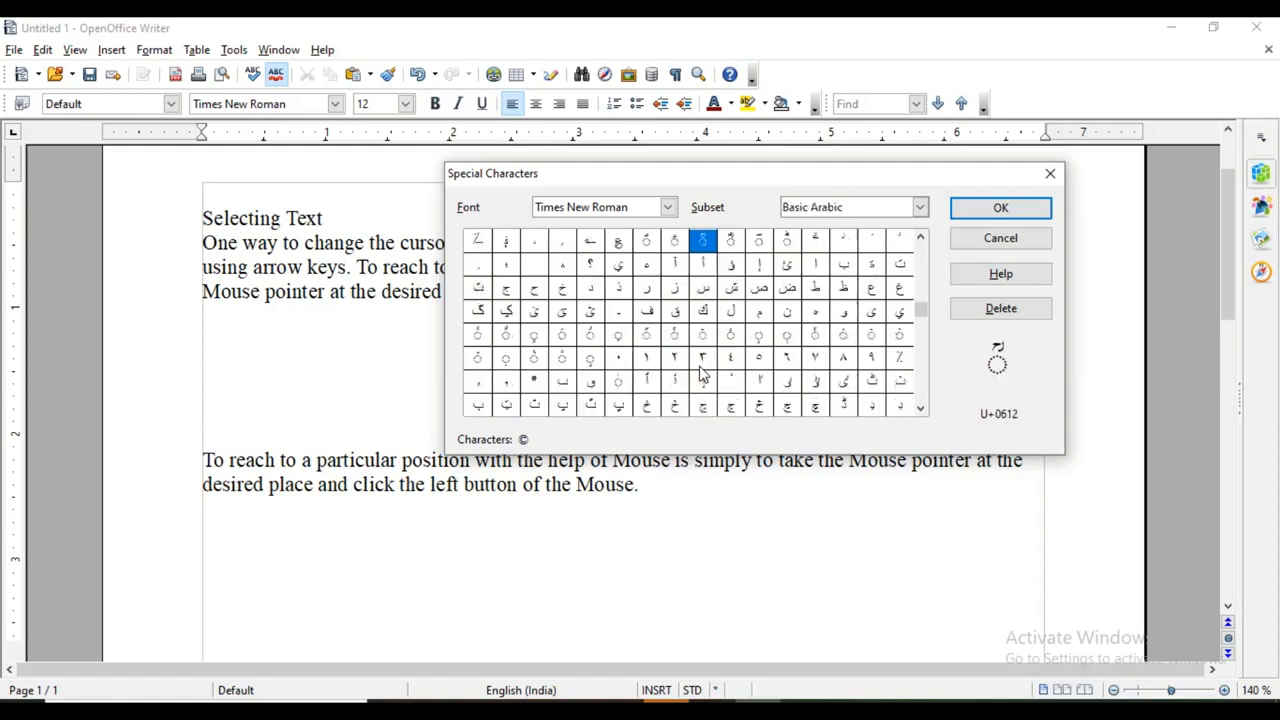
{"action": "scroll", "coordinate": [703, 372], "scroll_direction": "up", "scroll_amount": 2}
{"action": "scroll", "coordinate": [703, 372], "scroll_direction": "down", "scroll_amount": 6}
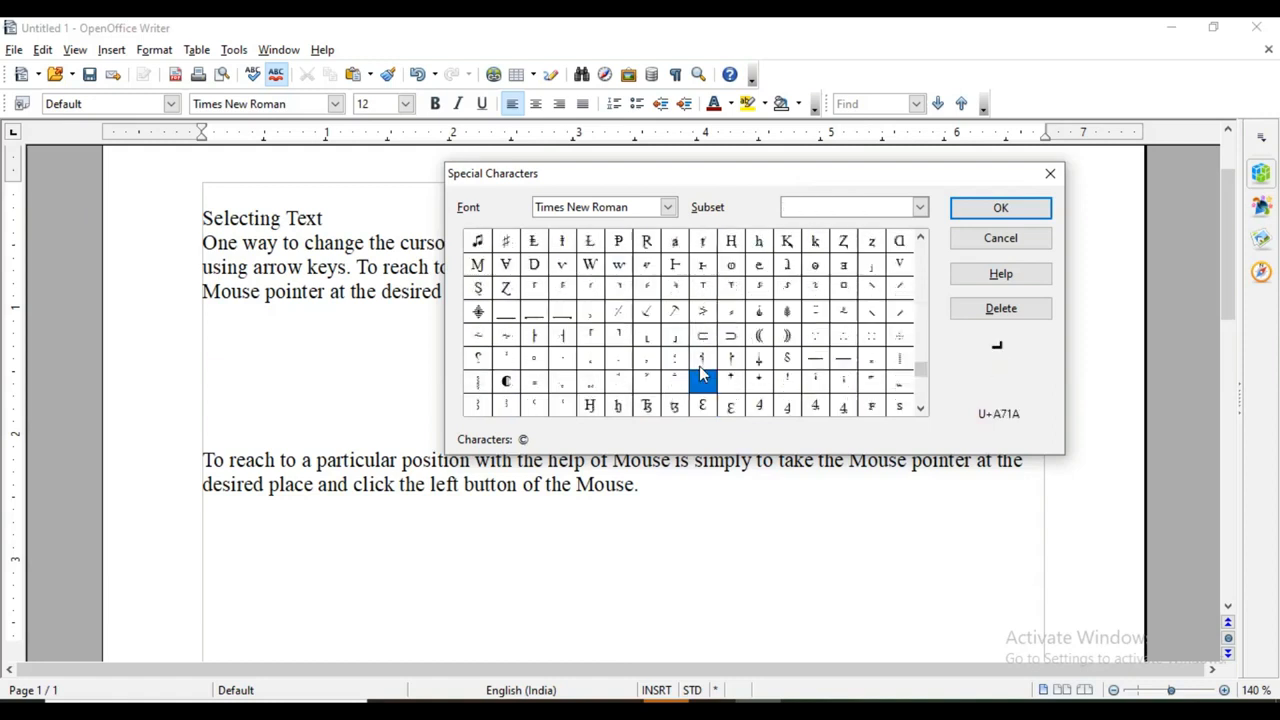
{"action": "scroll", "coordinate": [703, 372], "scroll_direction": "down", "scroll_amount": 3}
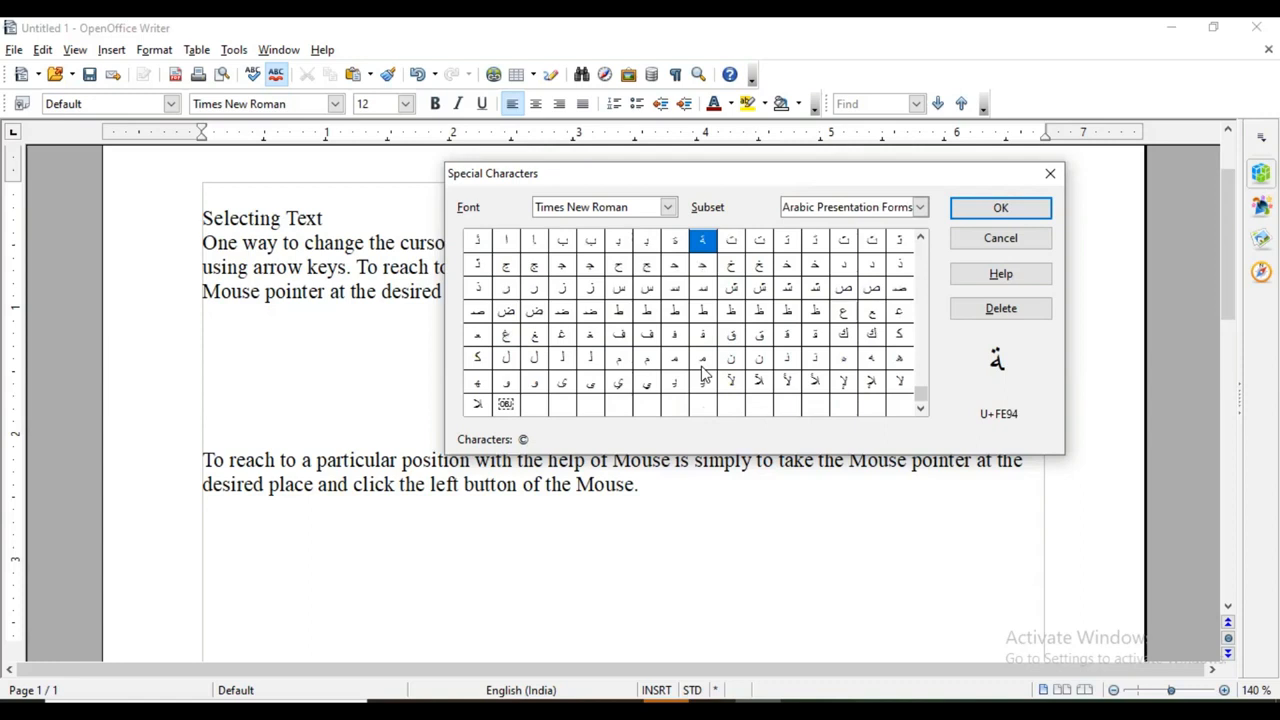
{"action": "scroll", "coordinate": [703, 372], "scroll_direction": "up", "scroll_amount": 15}
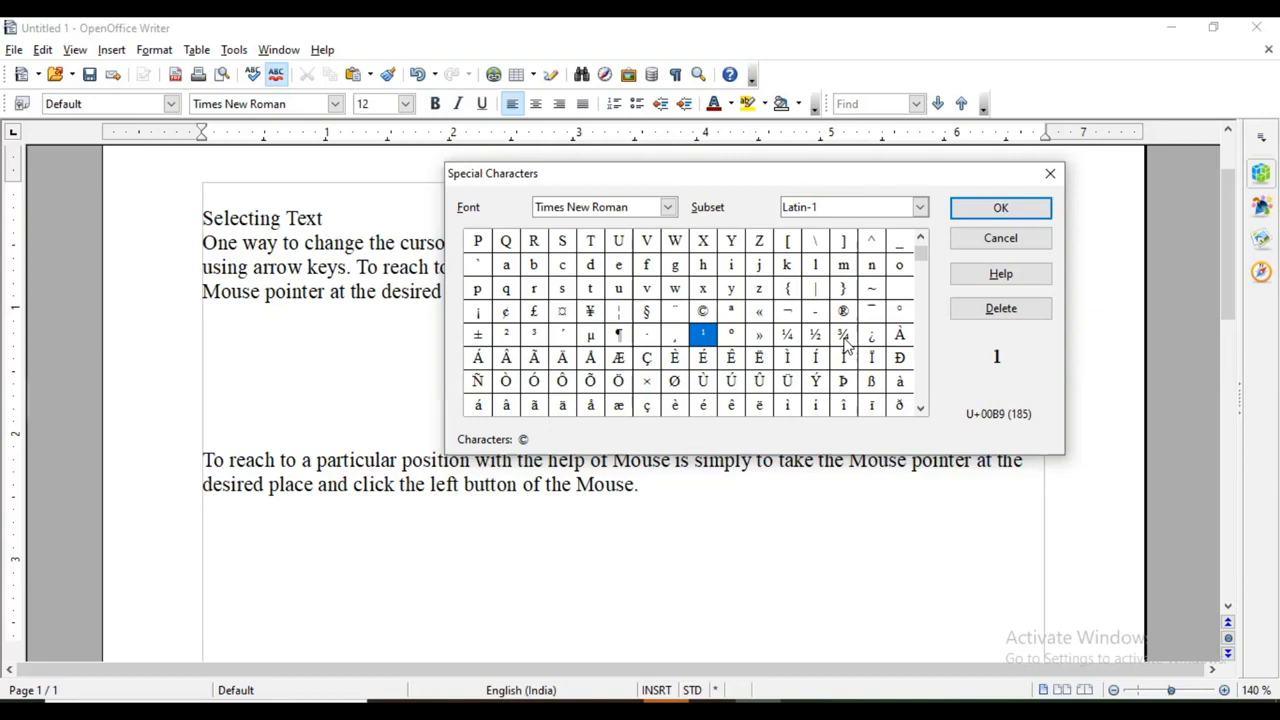
{"action": "left_click", "coordinate": [843, 336]}
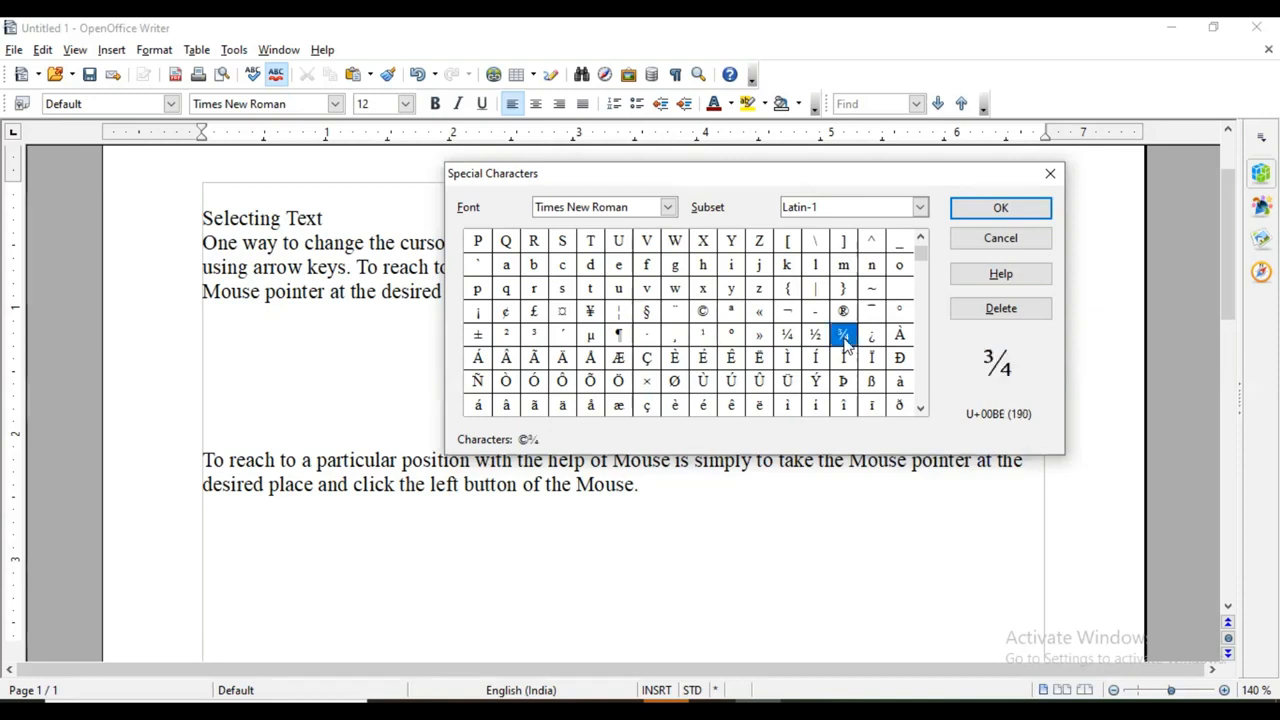
{"action": "left_click", "coordinate": [985, 211]}
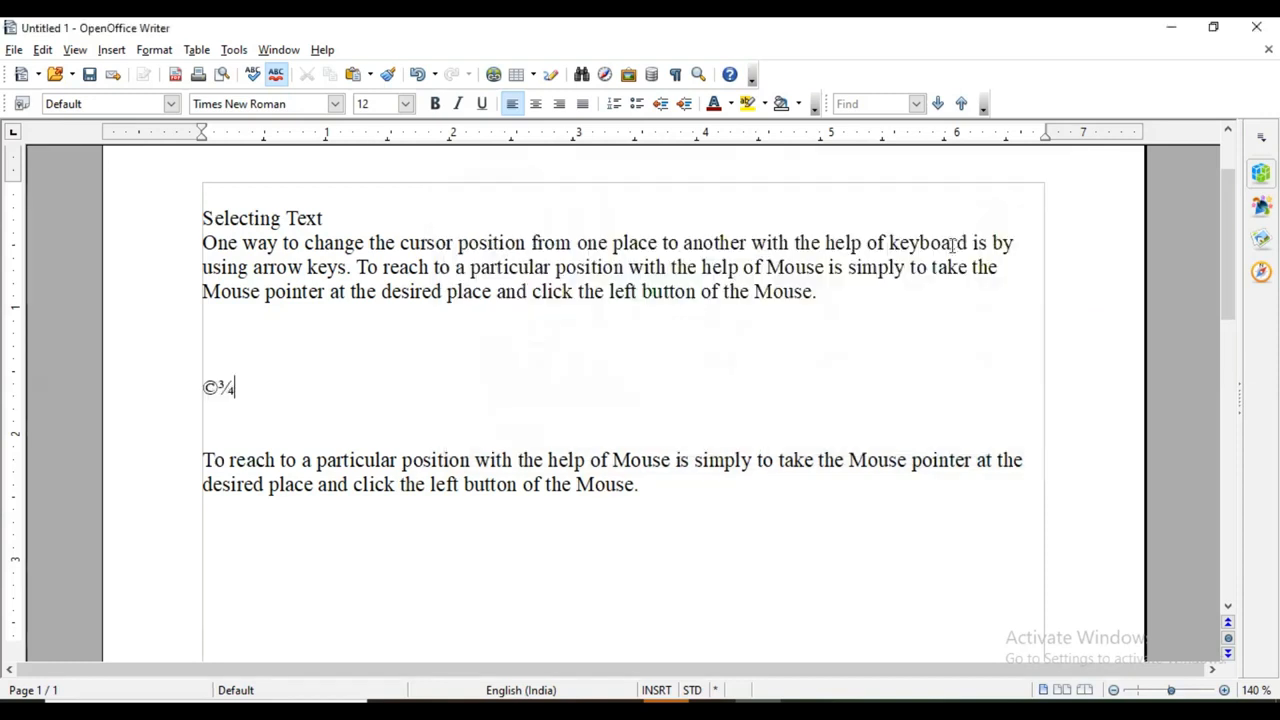
Step: Put a space between the © and ¾ symbols and set the font size of both to 16
{"action": "left_click", "coordinate": [223, 392]}
{"action": "left_click_drag", "start_coordinate": [241, 390], "coordinate": [204, 390]}
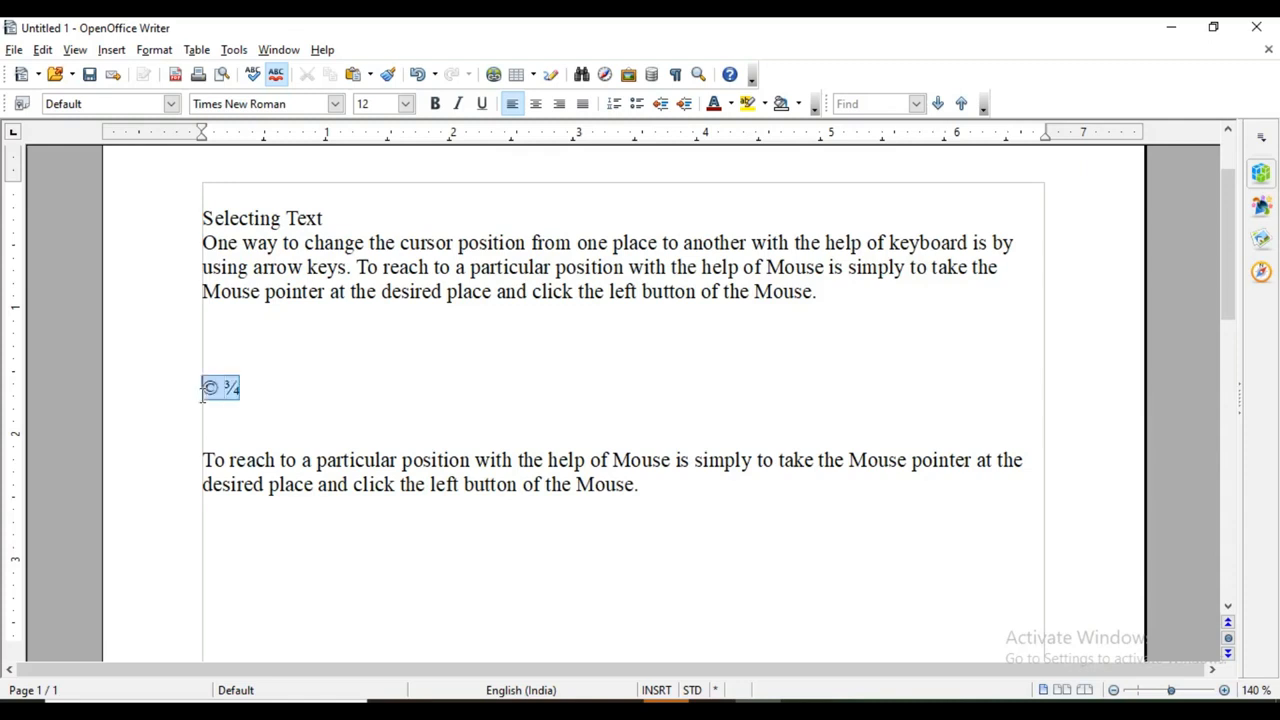
{"action": "left_click", "coordinate": [405, 104]}
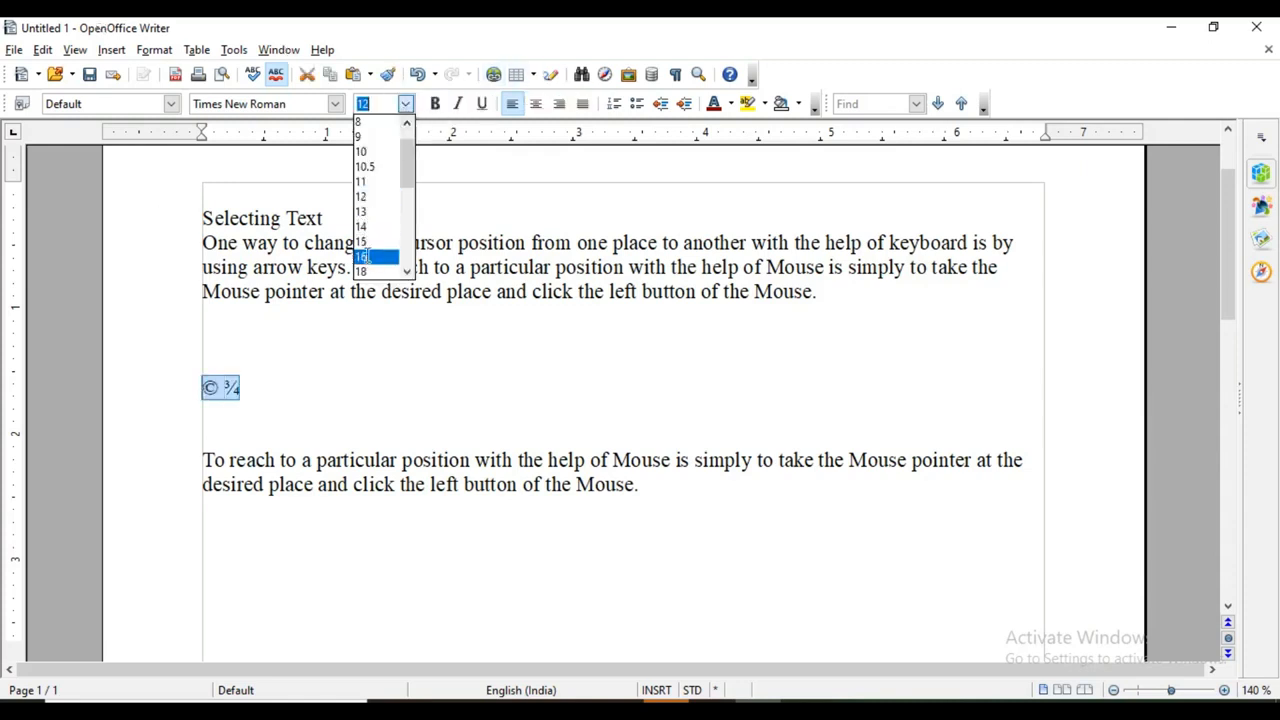
{"action": "left_click", "coordinate": [366, 257]}
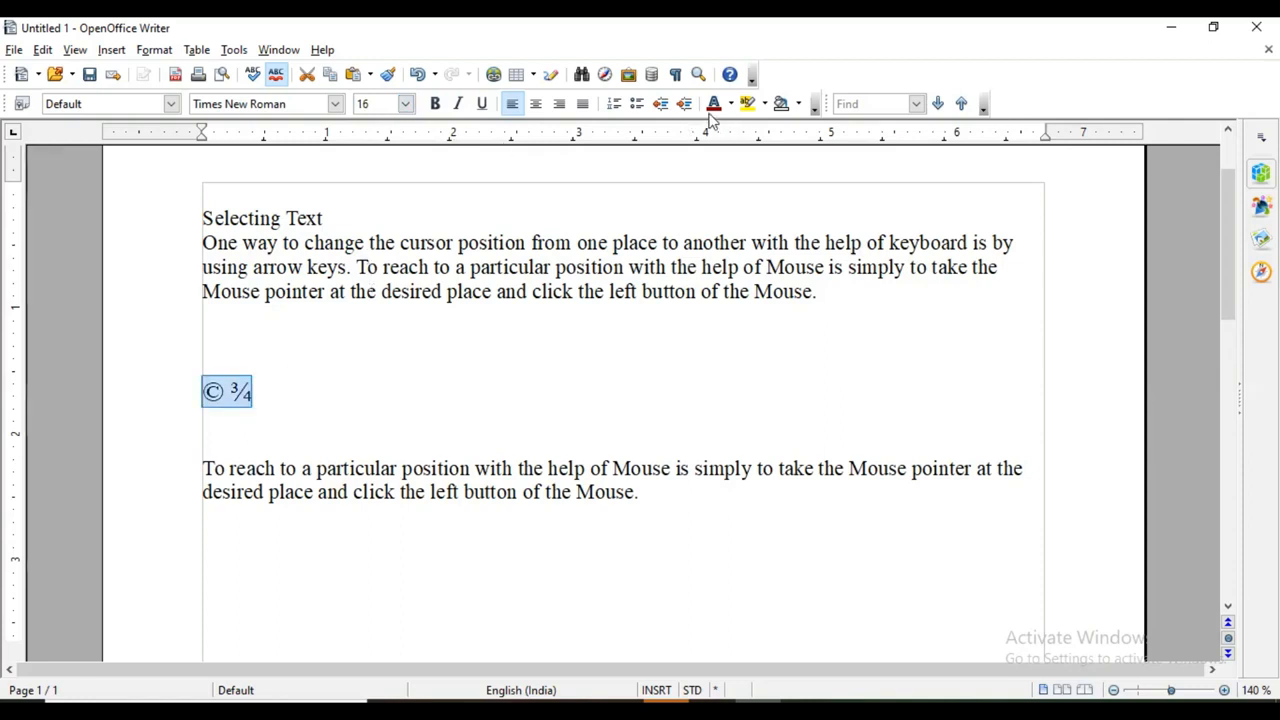
Step: Apply the current red font color to the © and ¾ symbols and recolor the ¾ fraction blue
{"action": "left_click", "coordinate": [713, 104]}
{"action": "left_click", "coordinate": [320, 375]}
{"action": "left_click_drag", "start_coordinate": [274, 389], "coordinate": [232, 390]}
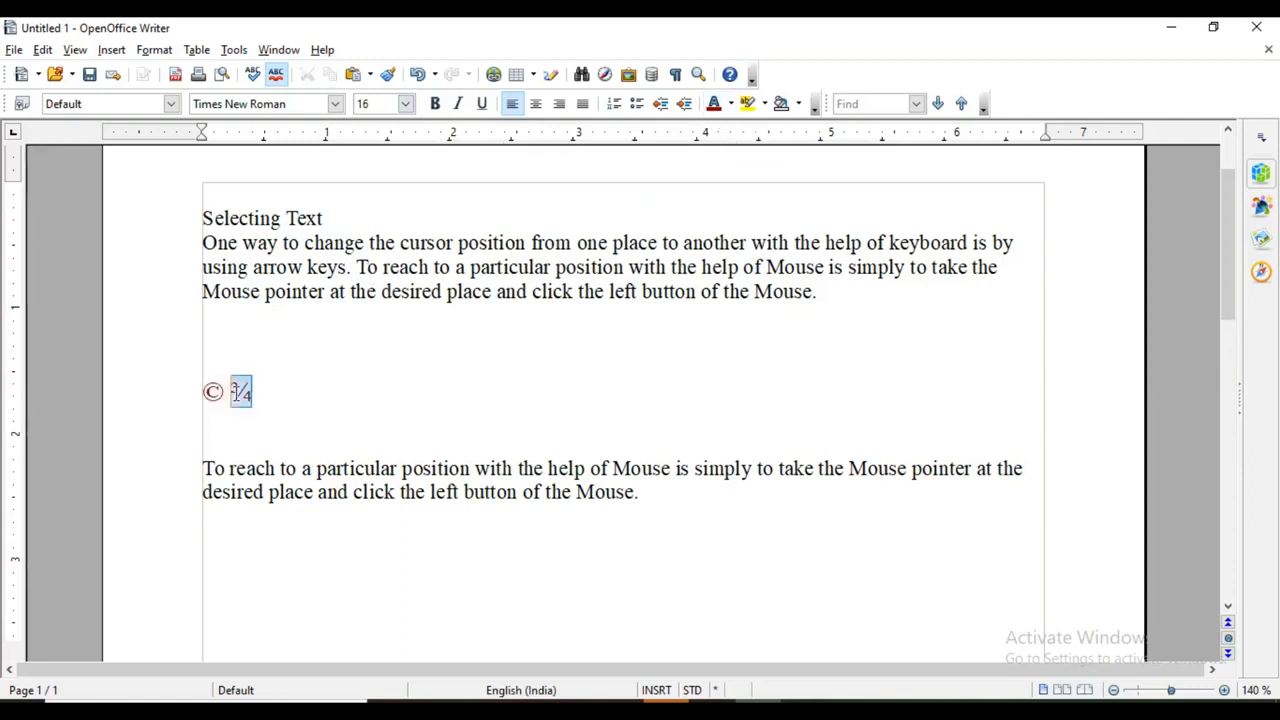
{"action": "left_click", "coordinate": [736, 110]}
{"action": "left_click", "coordinate": [801, 210]}
{"action": "key", "text": "Right"}
Step: Apply the Heading 1 paragraph style to the line containing the © and ¾ symbols
{"action": "left_click", "coordinate": [171, 104]}
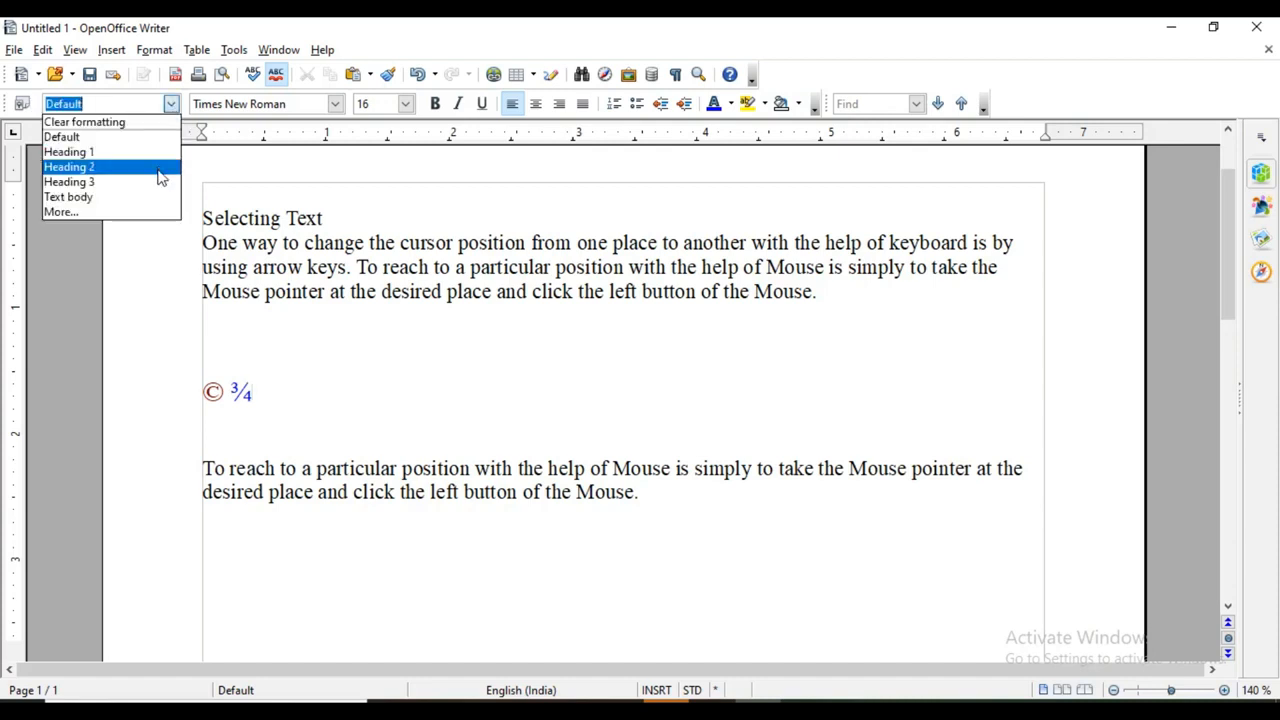
{"action": "key", "text": "Up"}
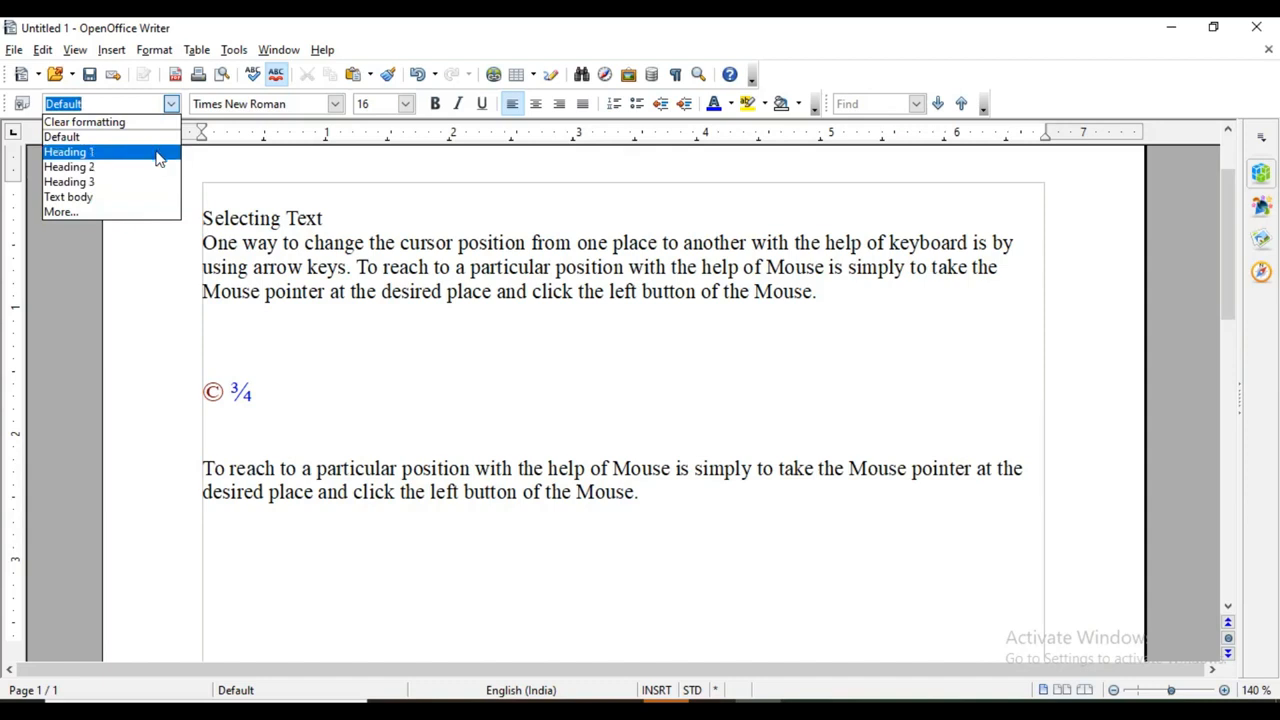
{"action": "left_click", "coordinate": [157, 152]}
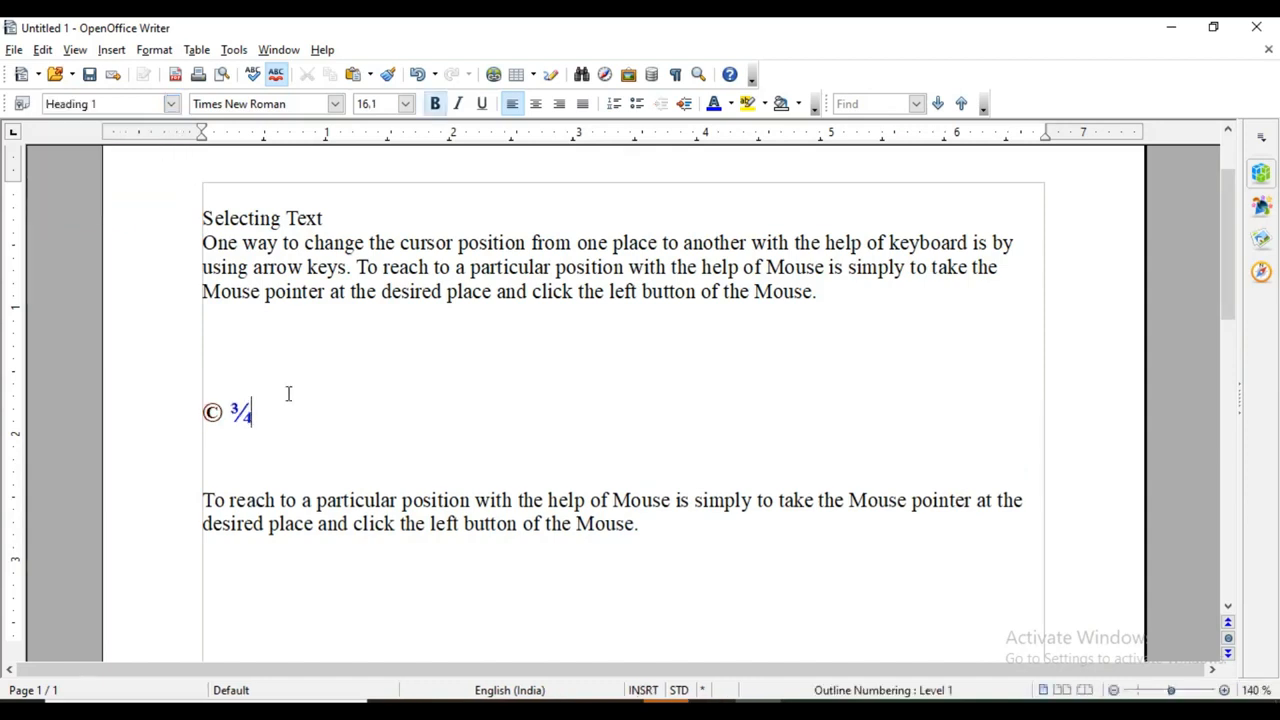
Step: Apply the Heading 1 style to the blank line above the symbols and enter "India" there, with a capital I
{"action": "left_click", "coordinate": [104, 216]}
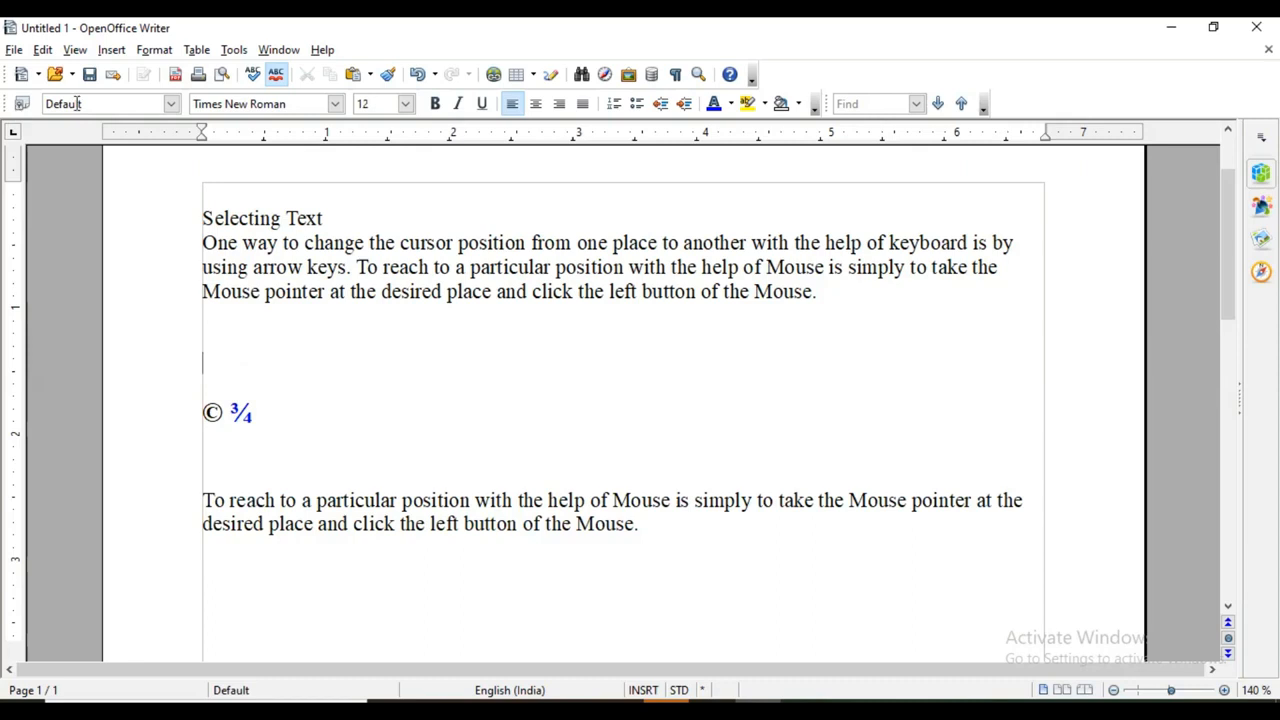
{"action": "left_click", "coordinate": [171, 104]}
{"action": "left_click", "coordinate": [119, 166]}
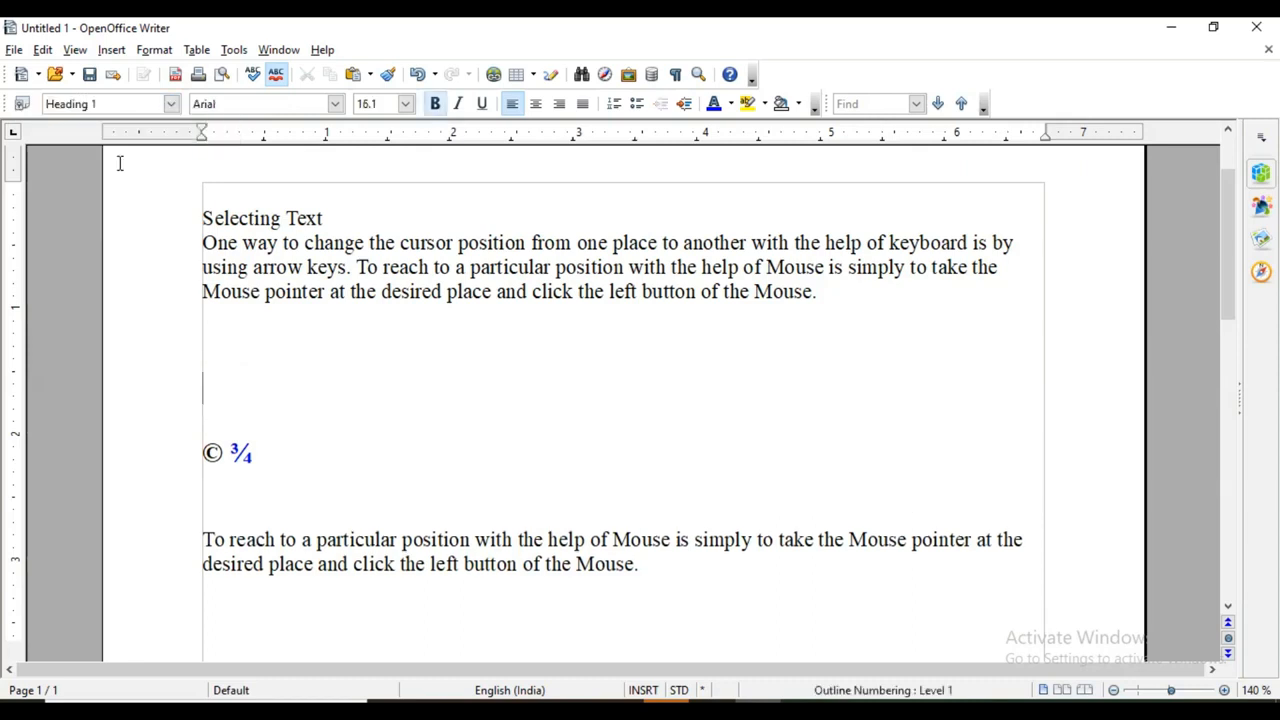
{"action": "type", "text": "india"}
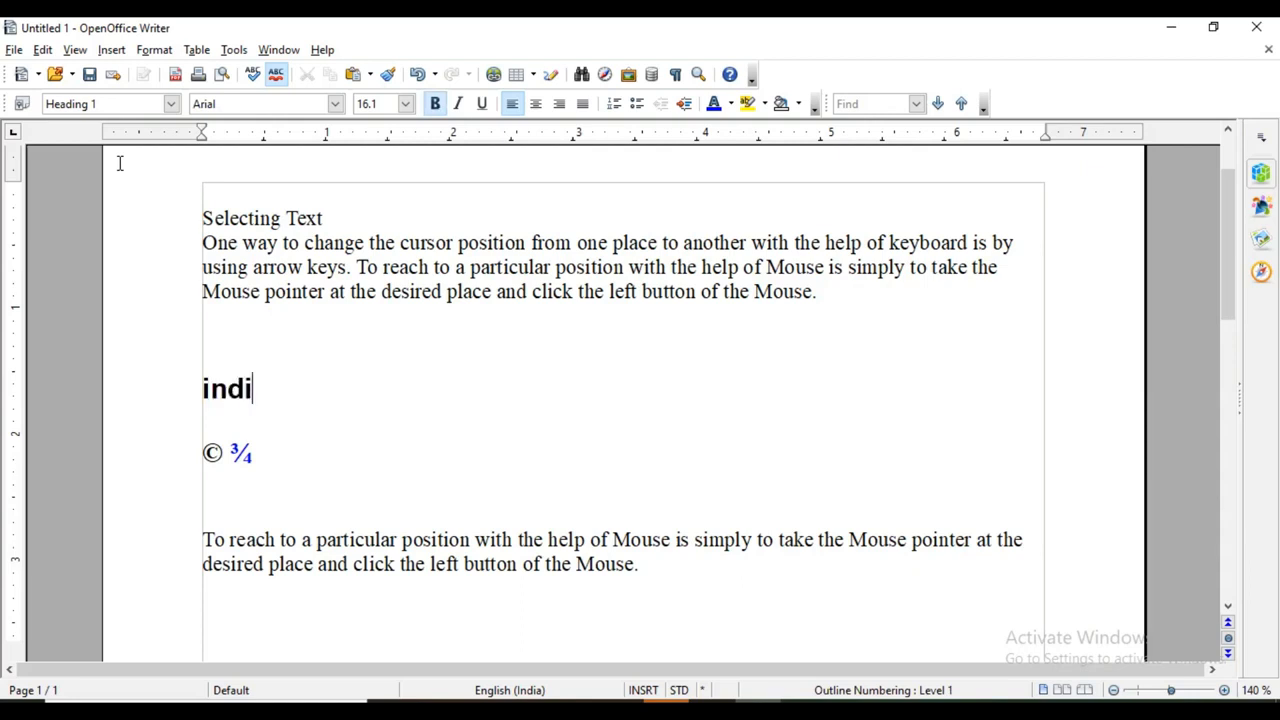
{"action": "left_click", "coordinate": [210, 388]}
{"action": "key", "text": "BackSpace"}
{"action": "type", "text": "I"}
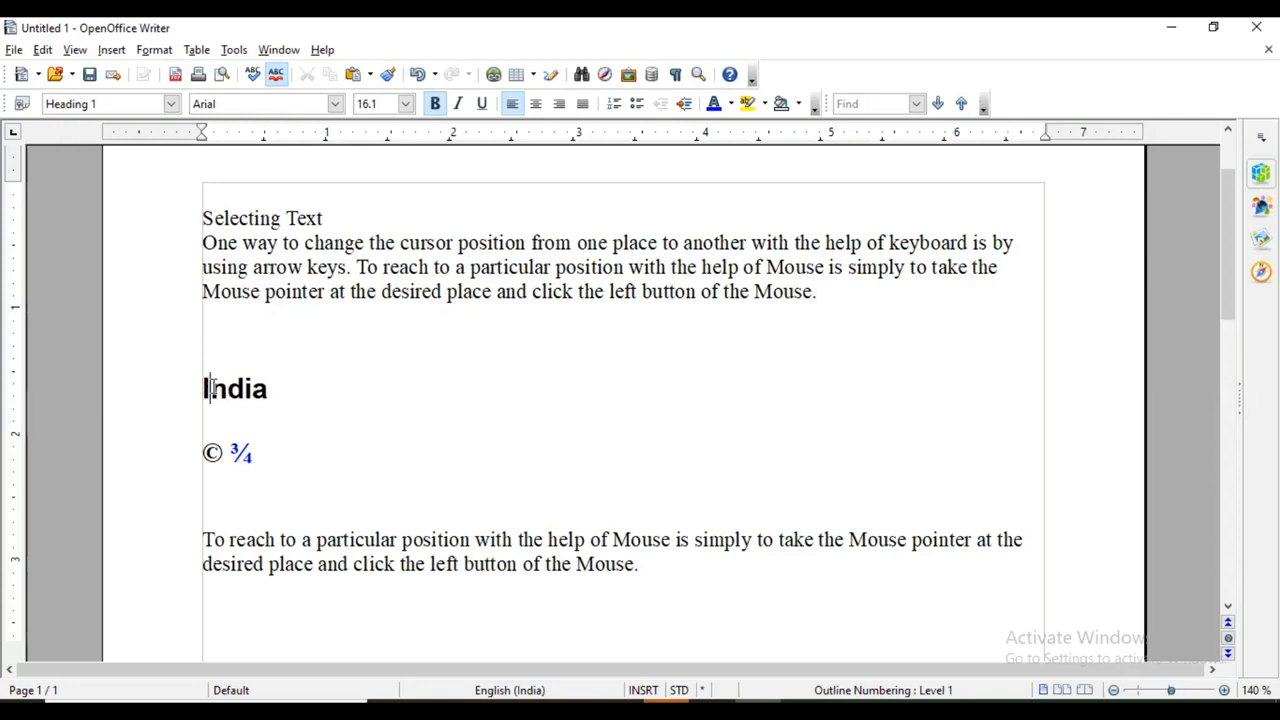
{"action": "left_click", "coordinate": [175, 103]}
{"action": "left_click", "coordinate": [175, 103]}
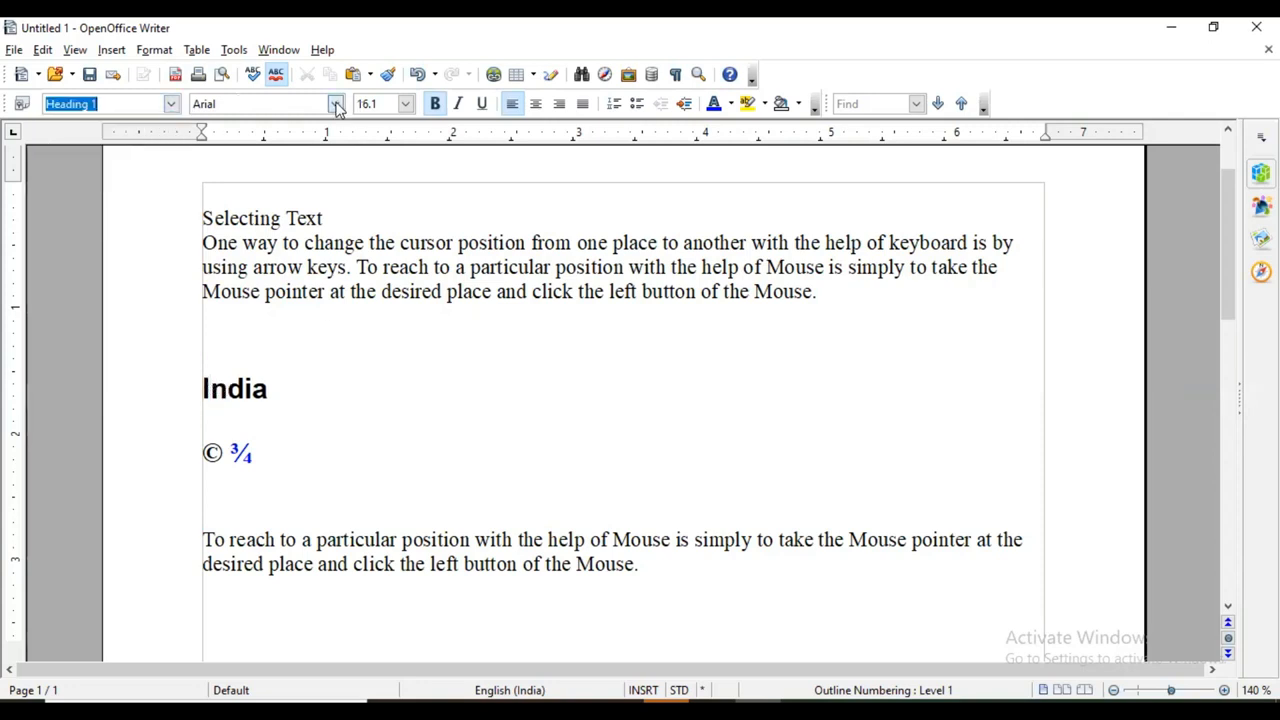
Step: Format the "India" heading in the Bahnschrift font at size 15 and underline it
{"action": "left_click", "coordinate": [336, 103]}
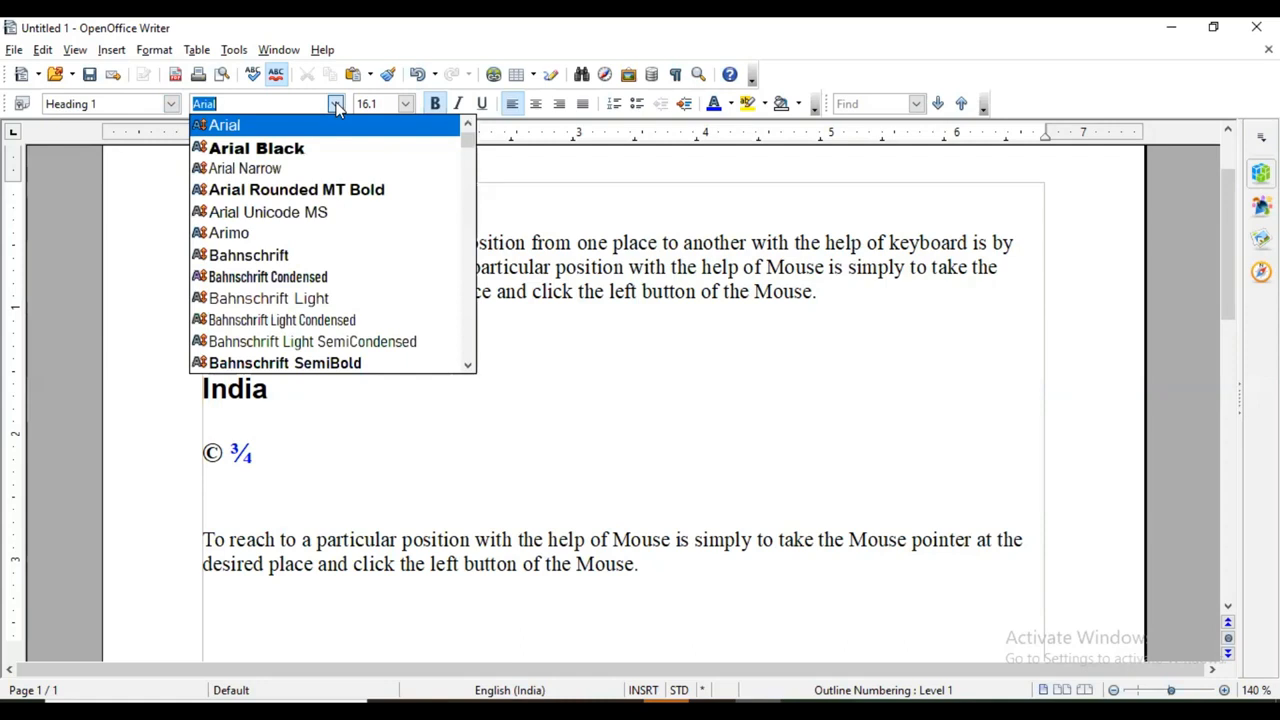
{"action": "left_click", "coordinate": [334, 257]}
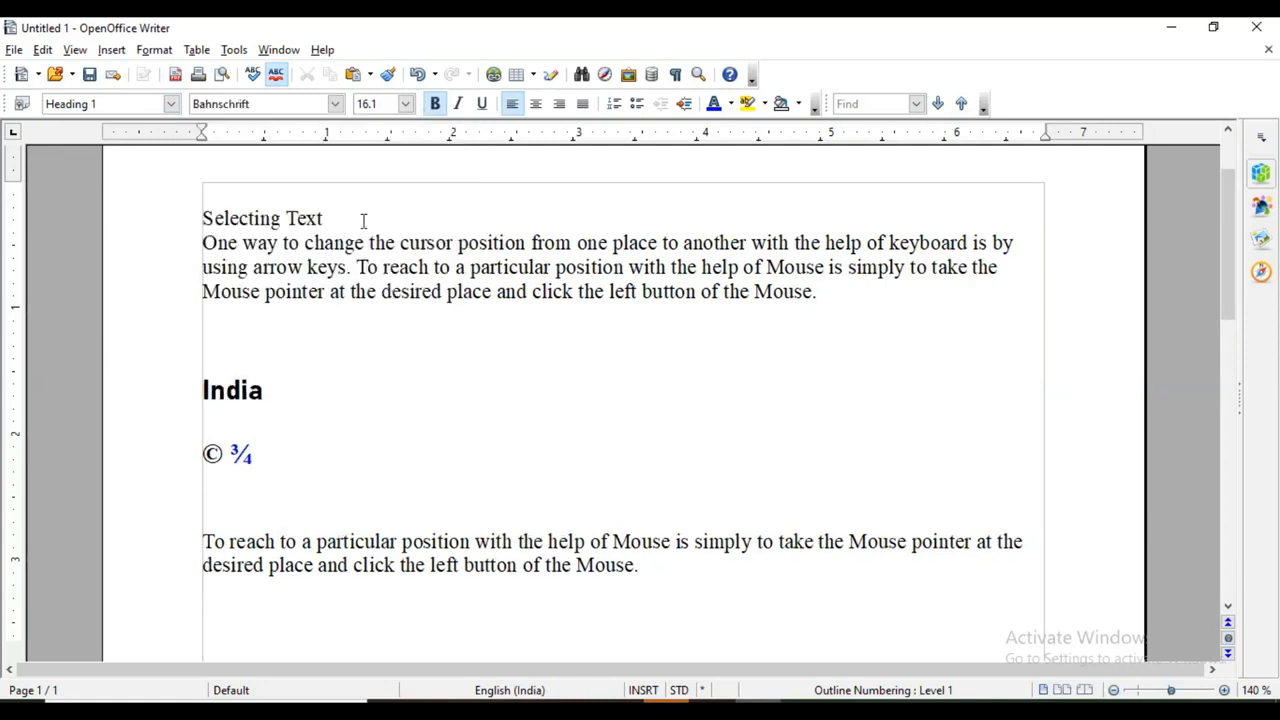
{"action": "left_click", "coordinate": [406, 104]}
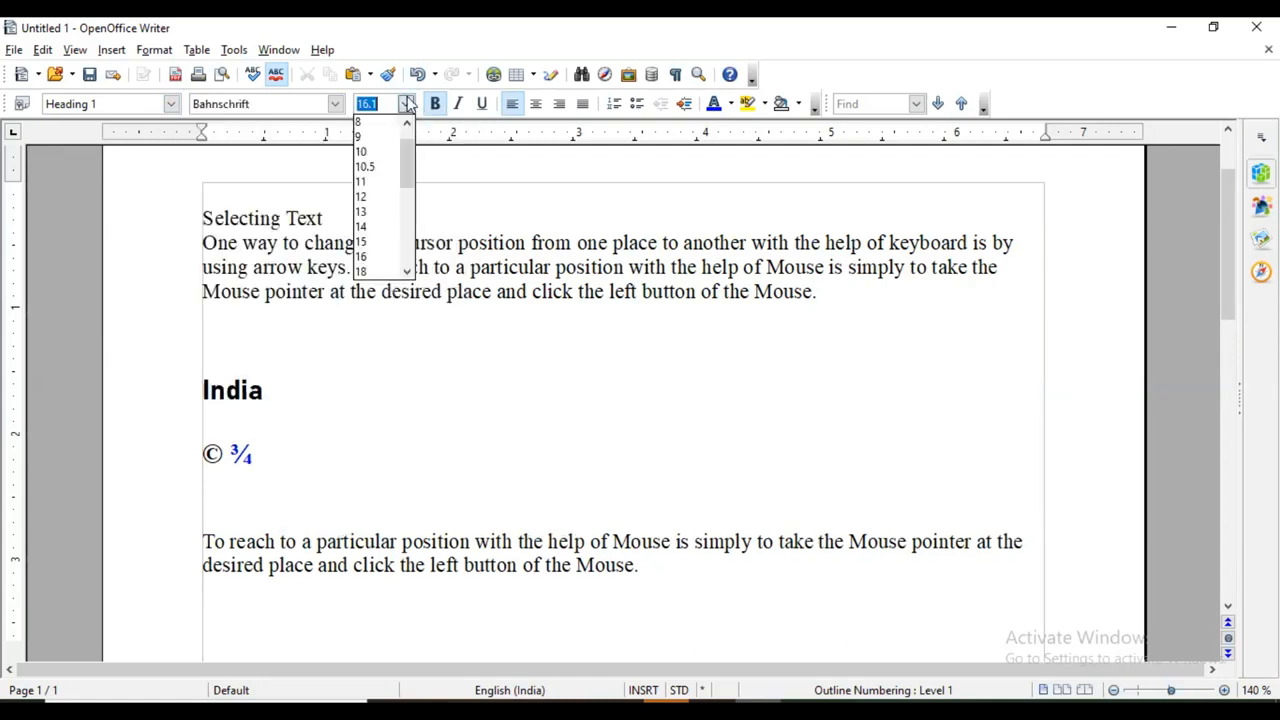
{"action": "left_click", "coordinate": [381, 241]}
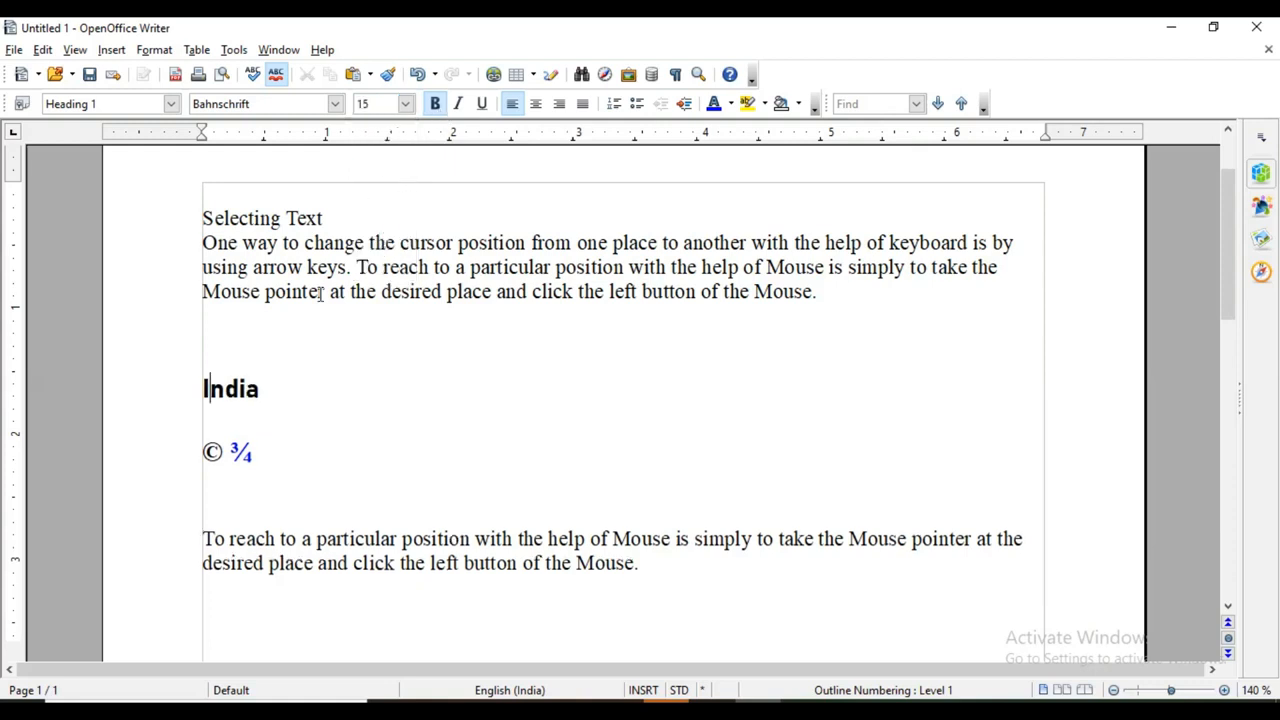
{"action": "left_click_drag", "start_coordinate": [288, 394], "coordinate": [197, 388]}
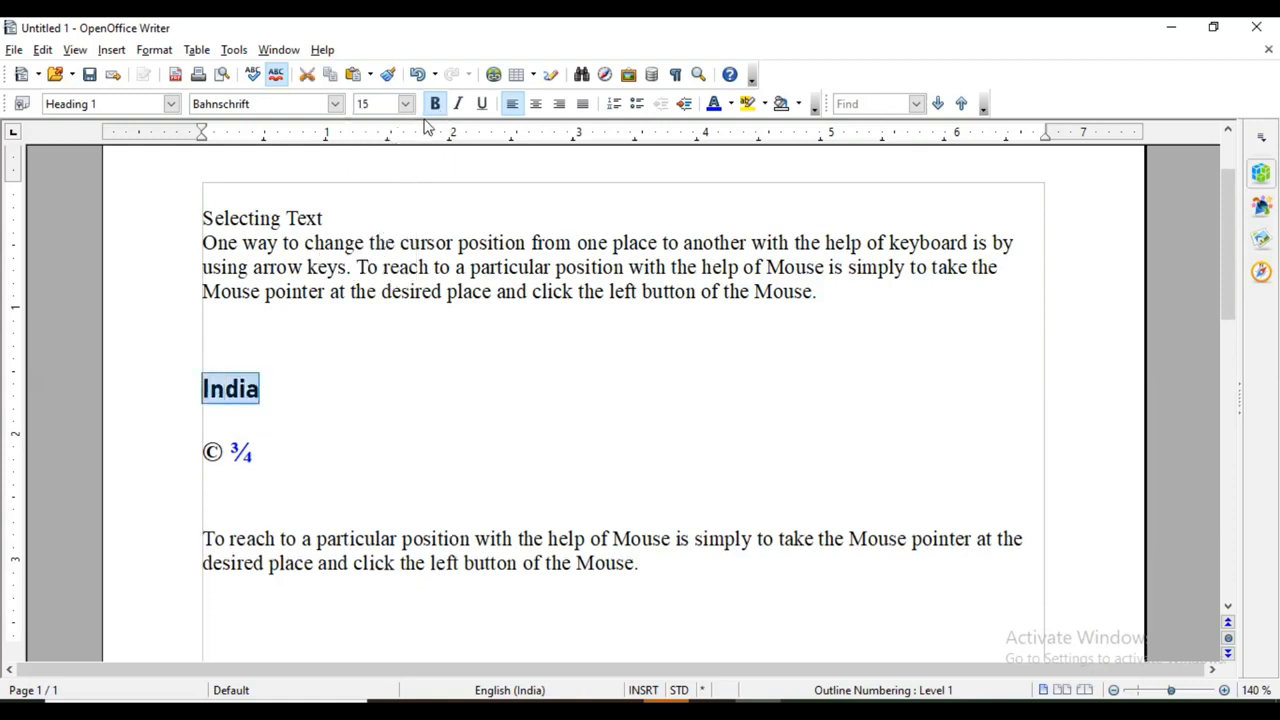
{"action": "left_click", "coordinate": [480, 105]}
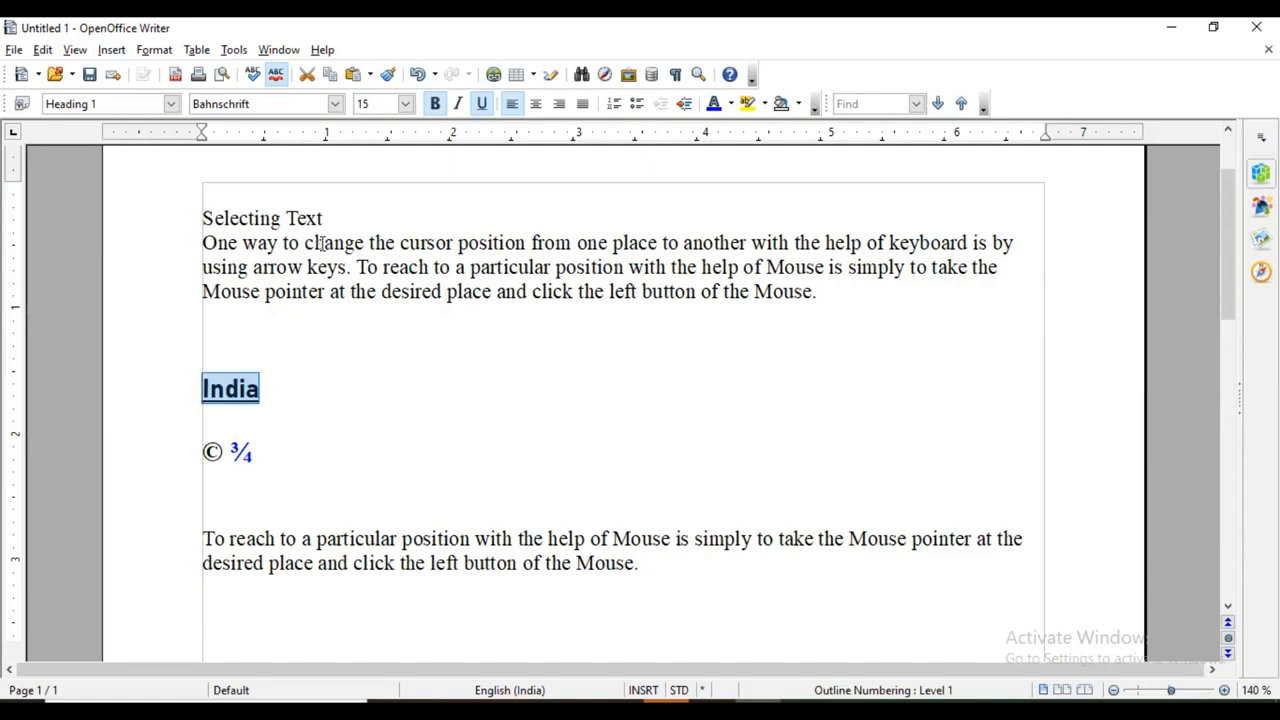
Step: Justify the paragraph below "Selecting Text" so its lines align with both margins
{"action": "left_click", "coordinate": [1013, 246]}
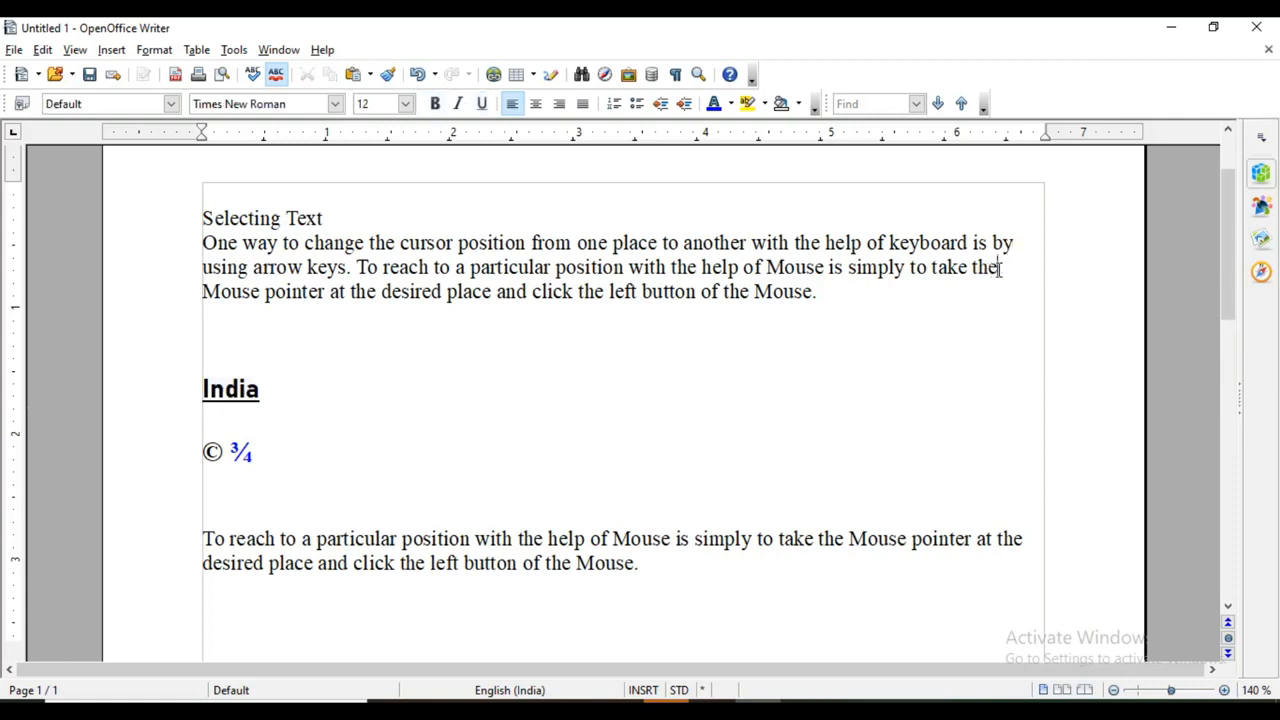
{"action": "left_click", "coordinate": [999, 268]}
{"action": "left_click_drag", "start_coordinate": [200, 242], "coordinate": [840, 308]}
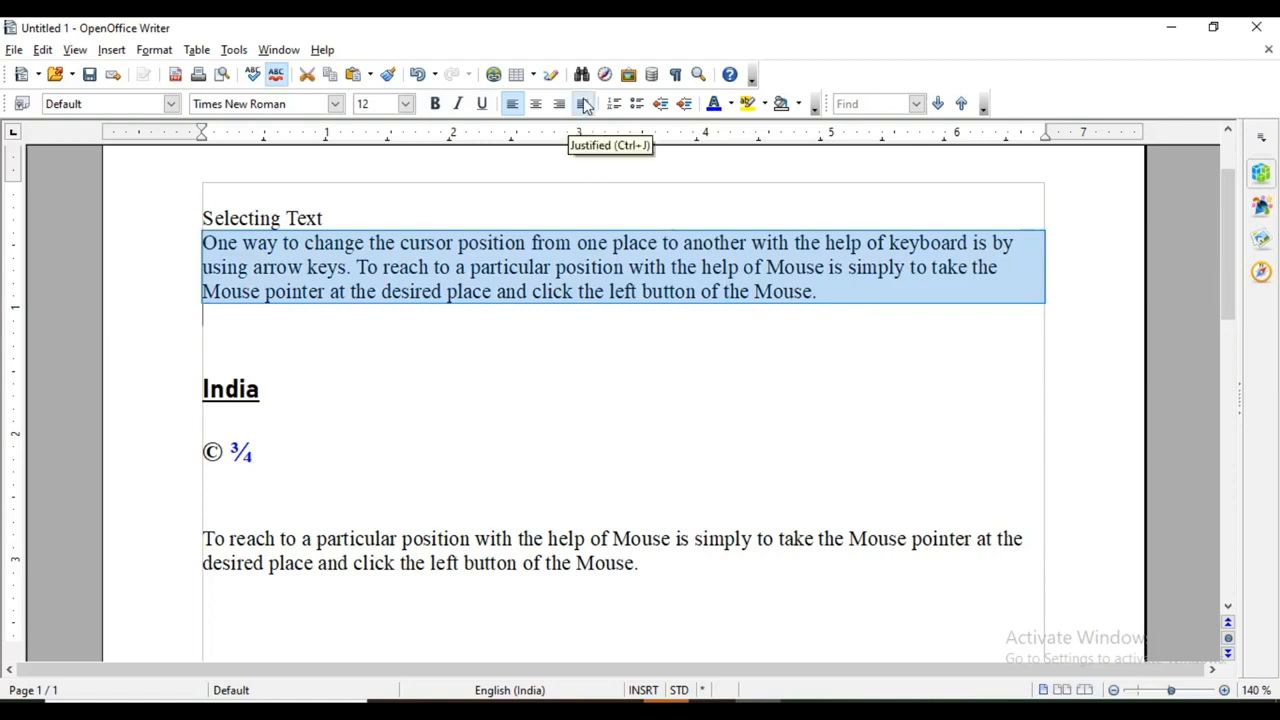
{"action": "left_click", "coordinate": [584, 106]}
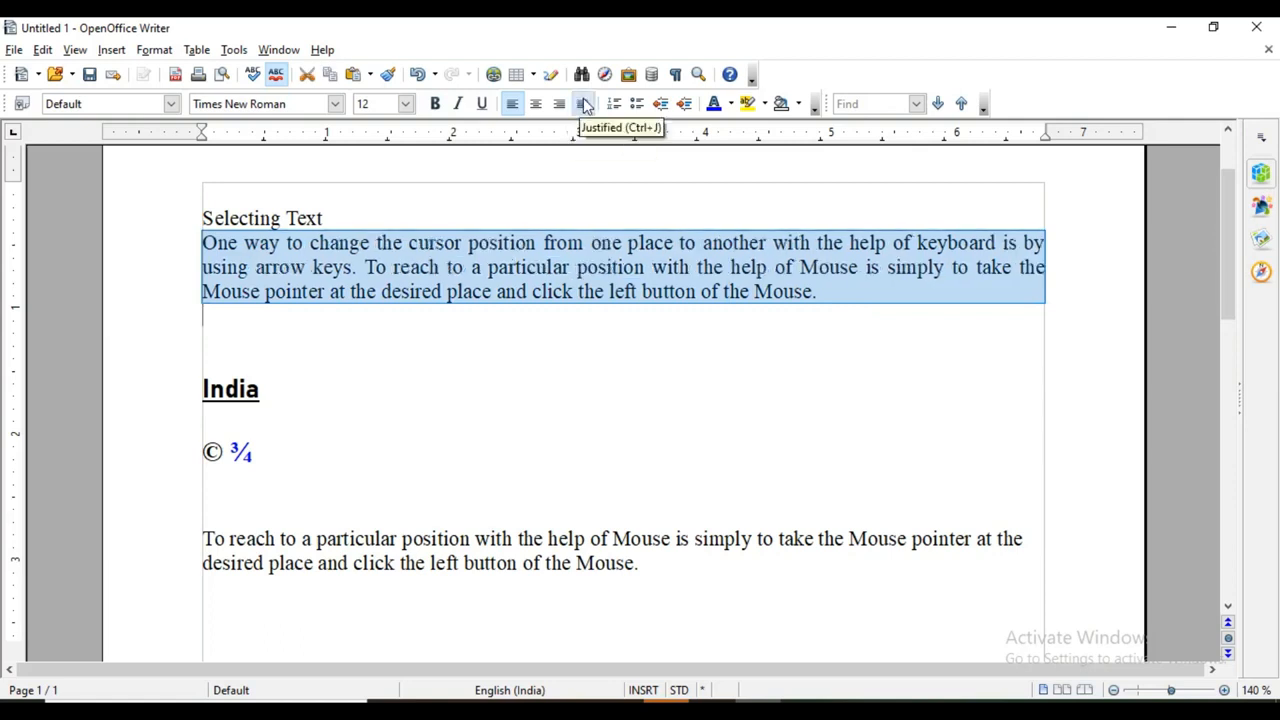
{"action": "left_click", "coordinate": [1039, 266]}
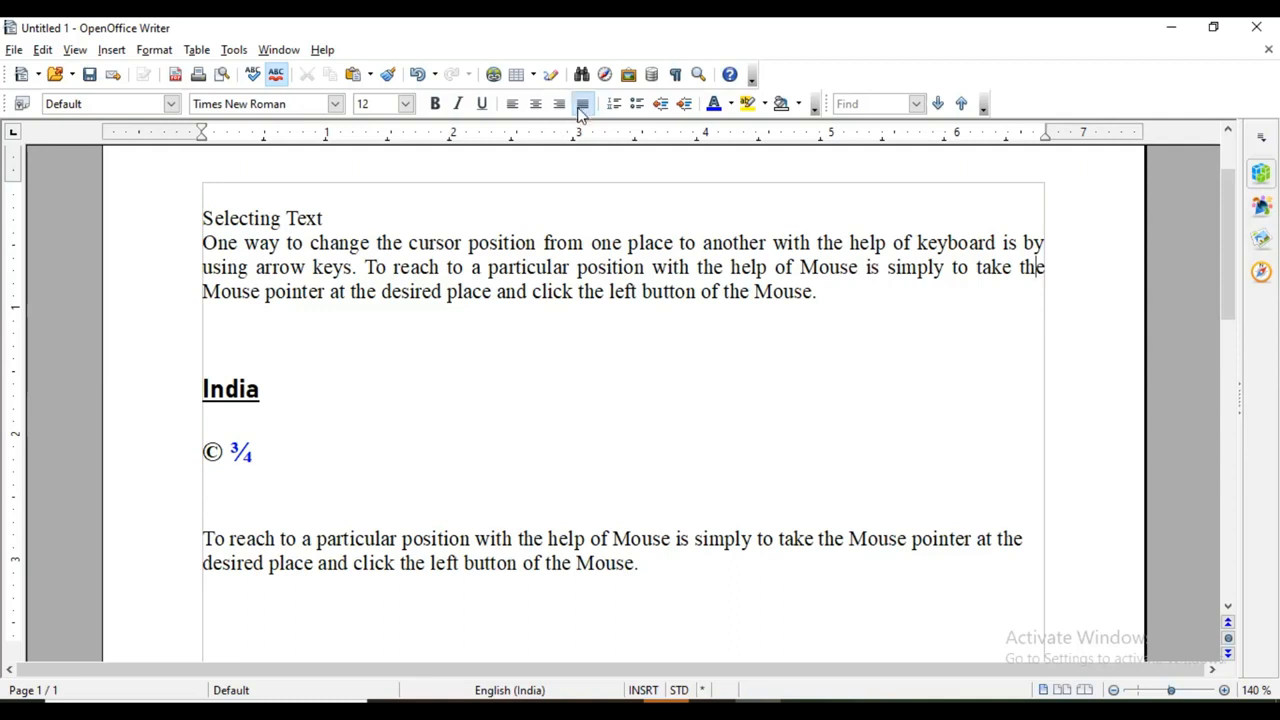
Step: Right-align the "India" heading and center the line with the © and ¾ symbols
{"action": "left_click", "coordinate": [264, 390]}
{"action": "double_click", "coordinate": [226, 392]}
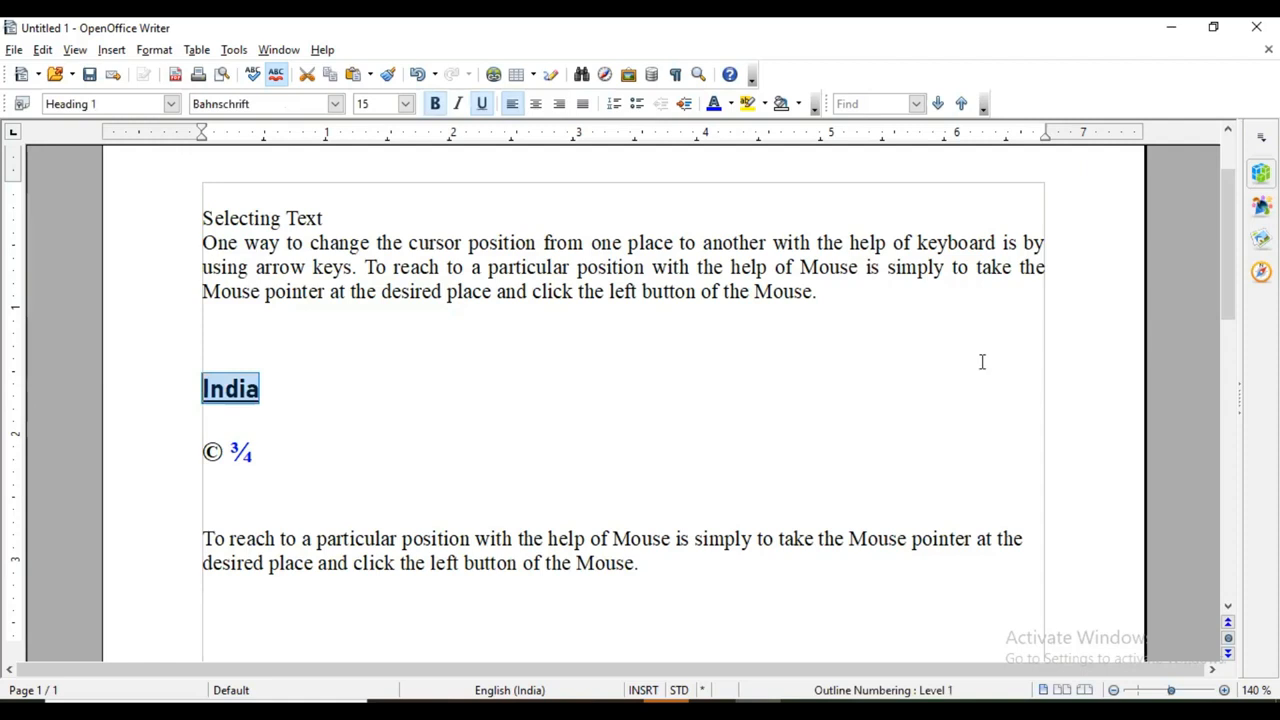
{"action": "left_click", "coordinate": [558, 105]}
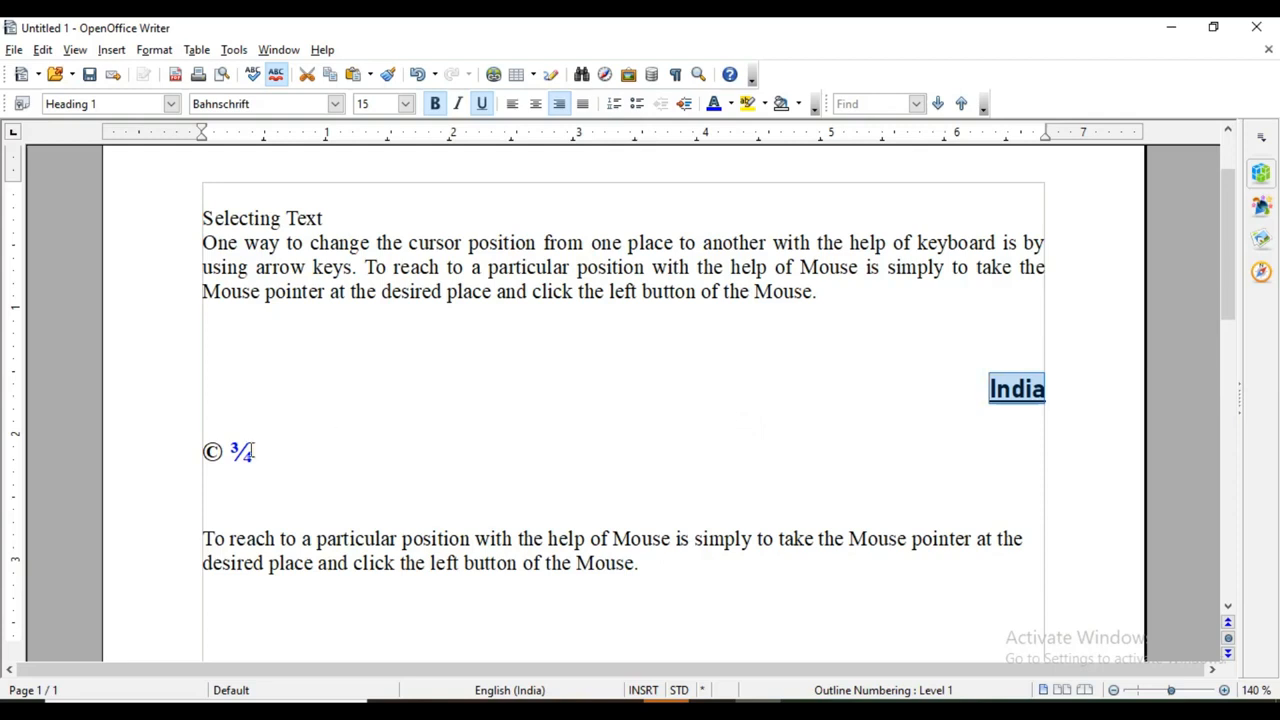
{"action": "left_click_drag", "start_coordinate": [250, 452], "coordinate": [185, 447]}
{"action": "left_click", "coordinate": [535, 104]}
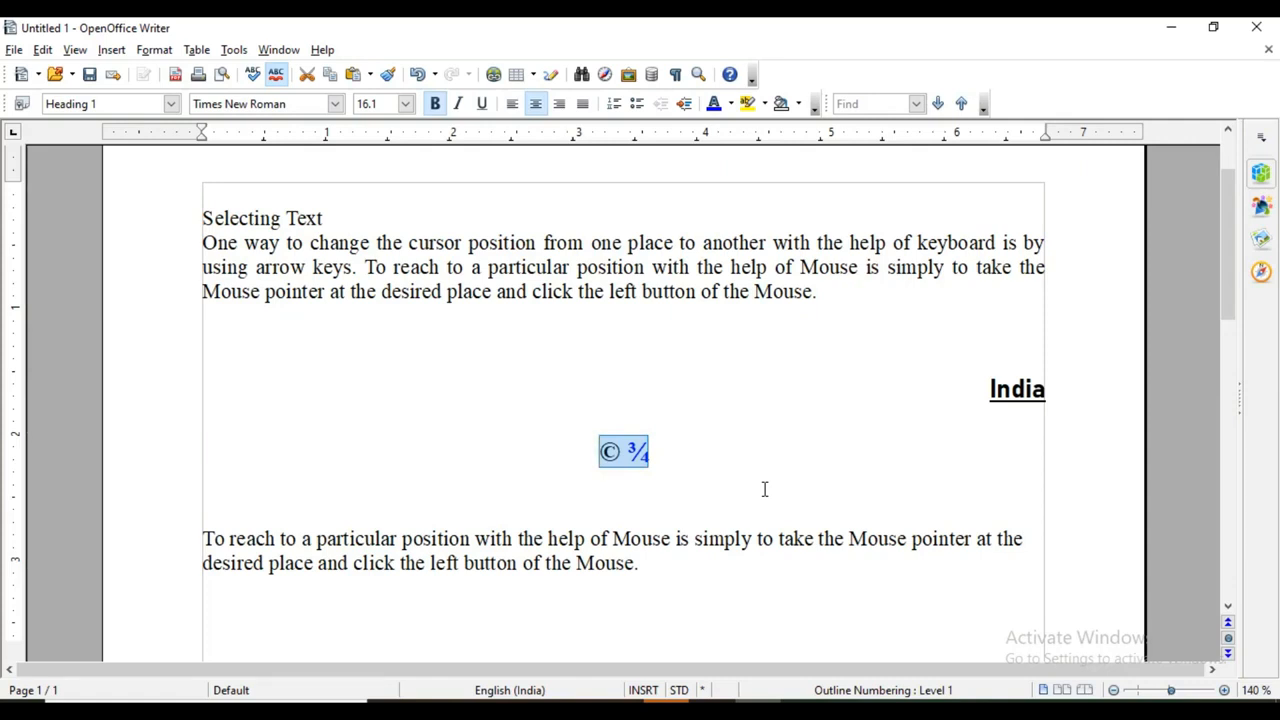
Step: Turn on numbering for the Heading 1 lines and dismiss the floating Bullets and Numbering toolbar
{"action": "left_click", "coordinate": [611, 106]}
{"action": "left_click_drag", "start_coordinate": [272, 161], "coordinate": [466, 161]}
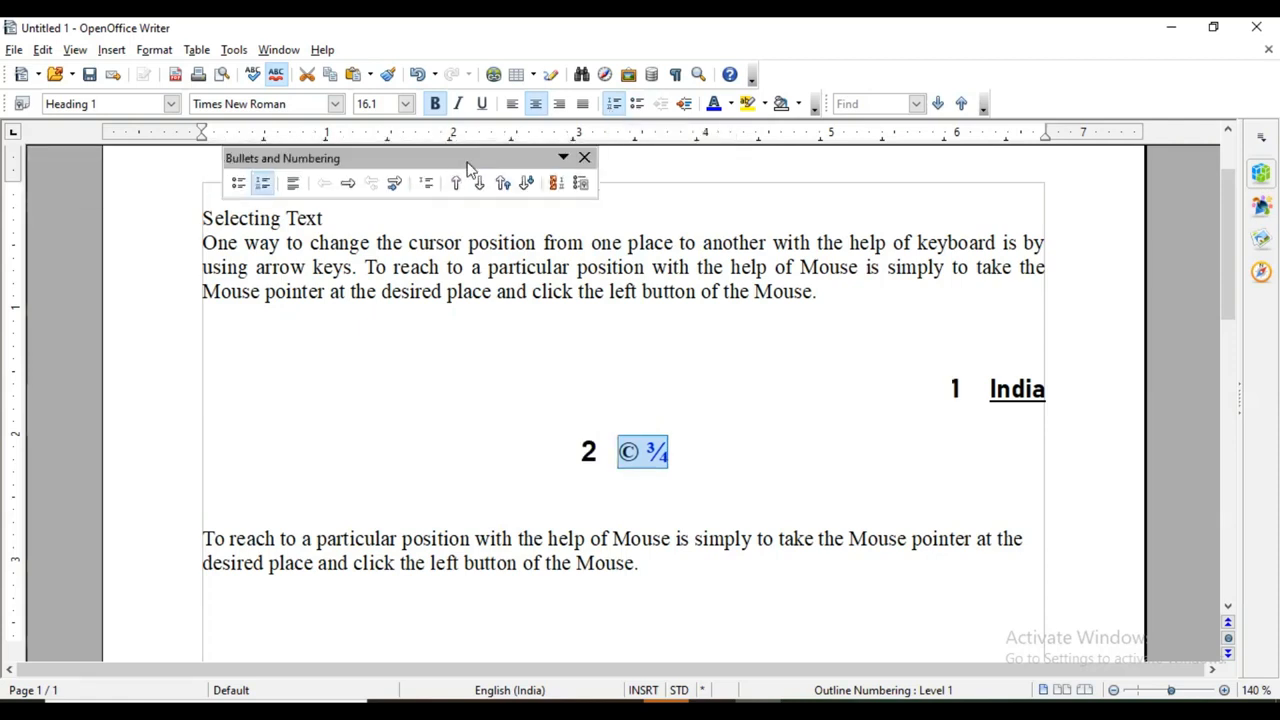
{"action": "left_click", "coordinate": [583, 159]}
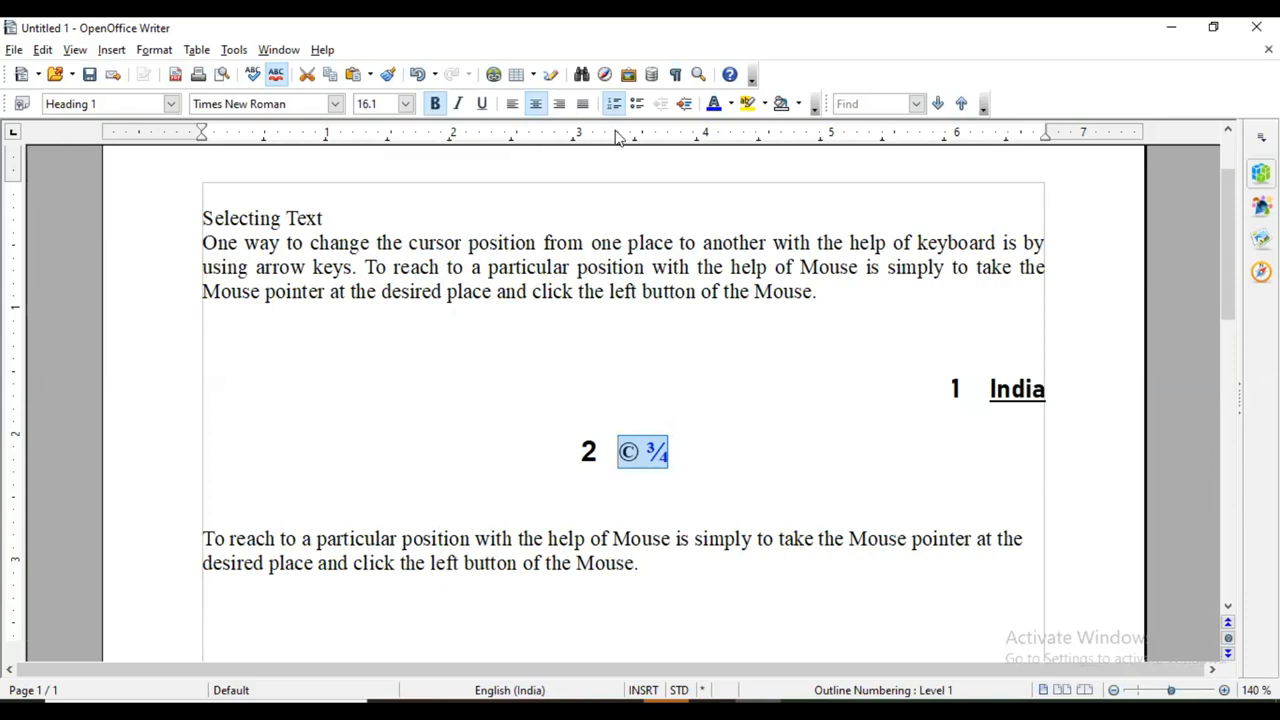
{"action": "left_click", "coordinate": [733, 104]}
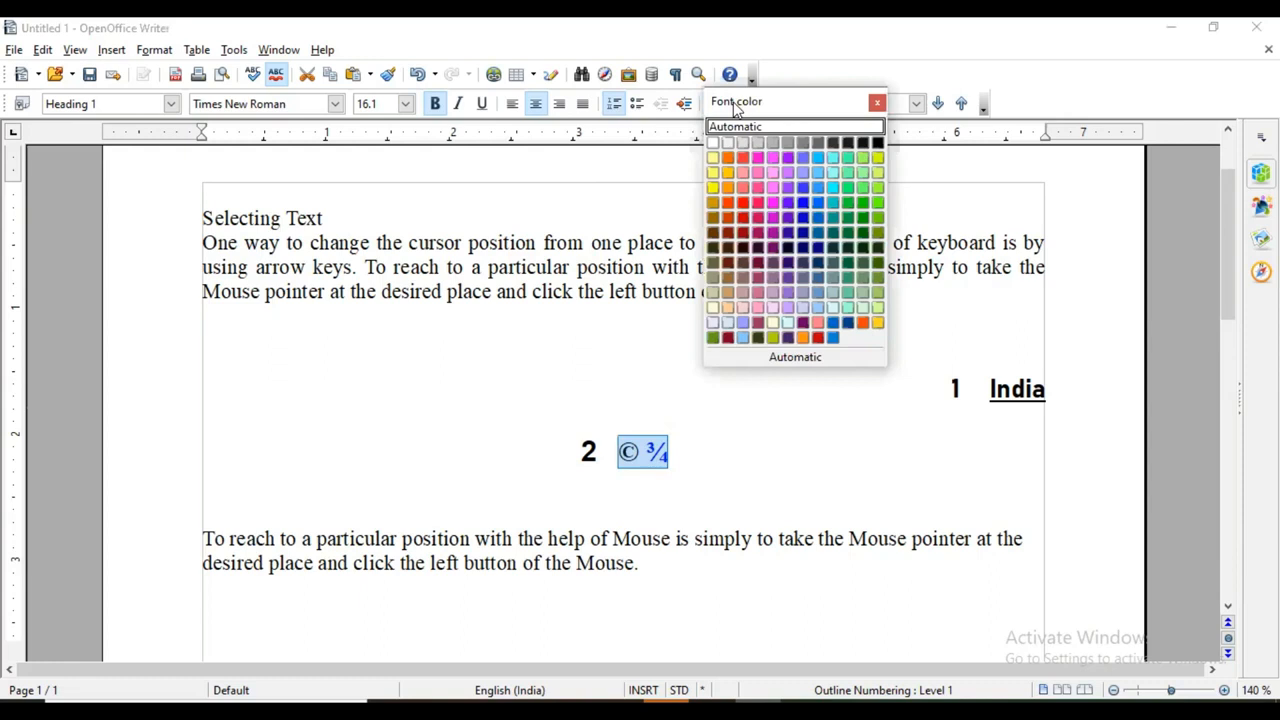
{"action": "left_click", "coordinate": [877, 102]}
{"action": "left_click", "coordinate": [763, 105]}
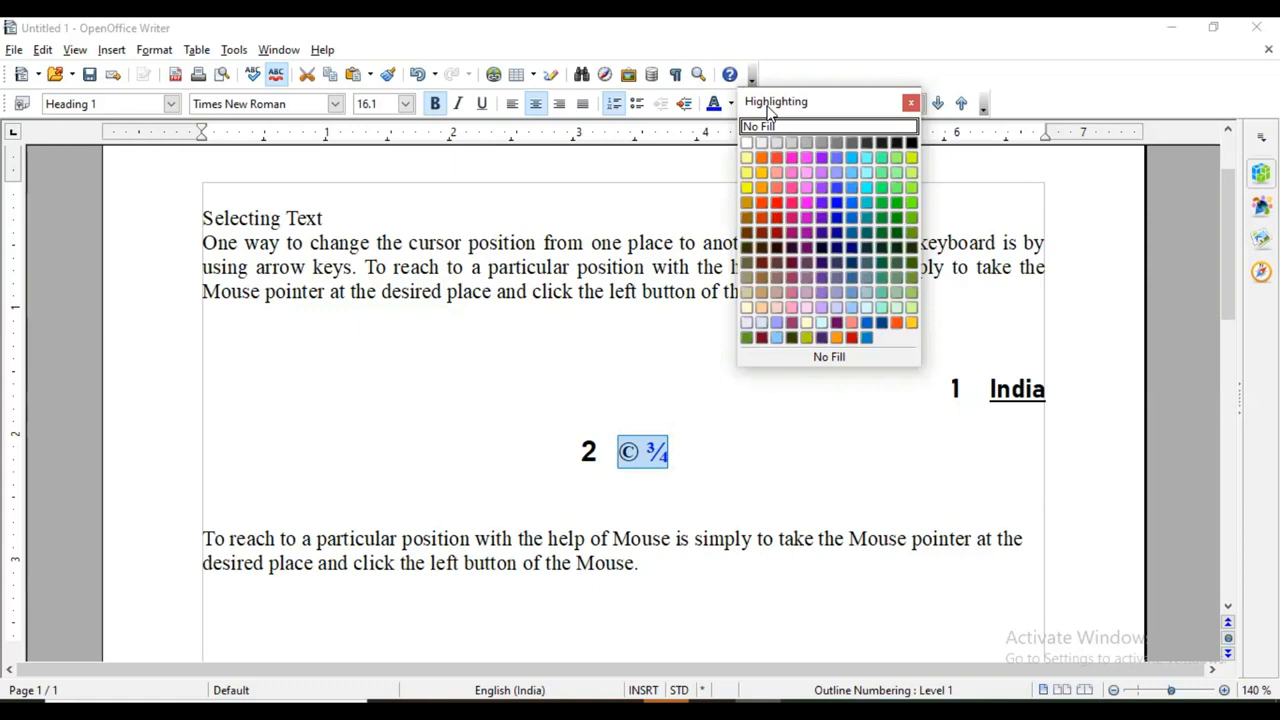
{"action": "left_click", "coordinate": [829, 57]}
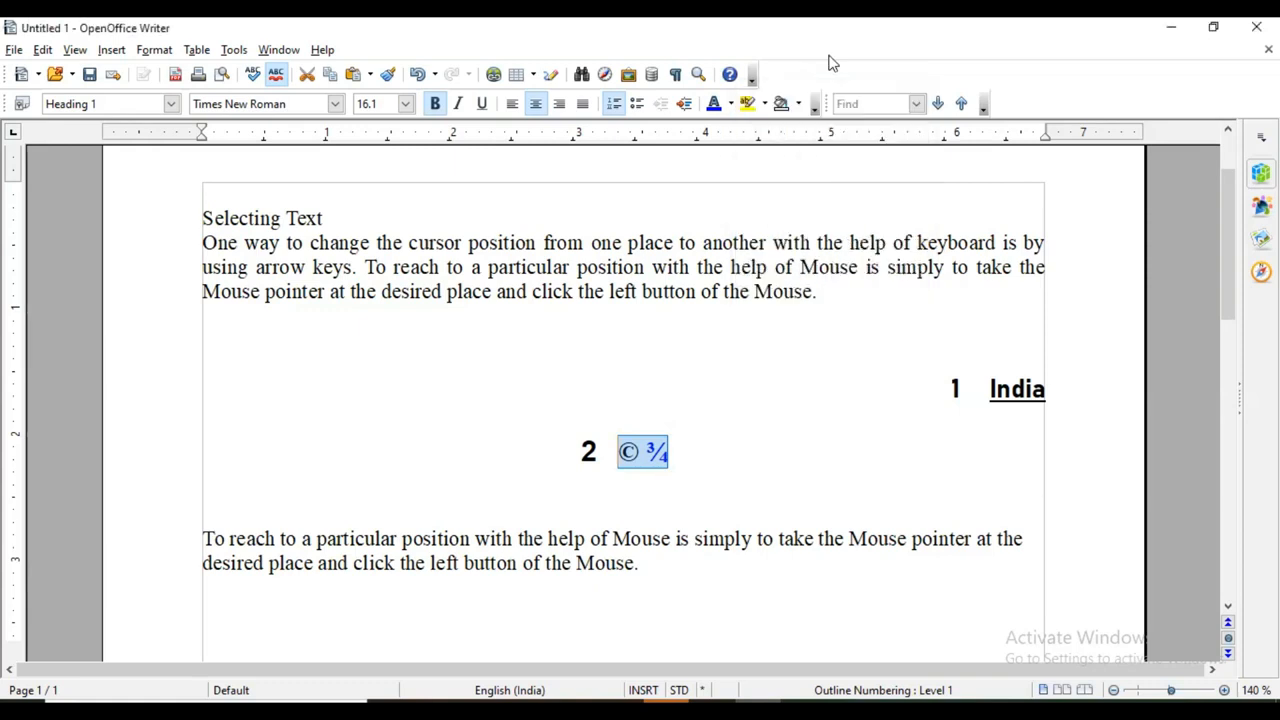
{"action": "left_click", "coordinate": [797, 108]}
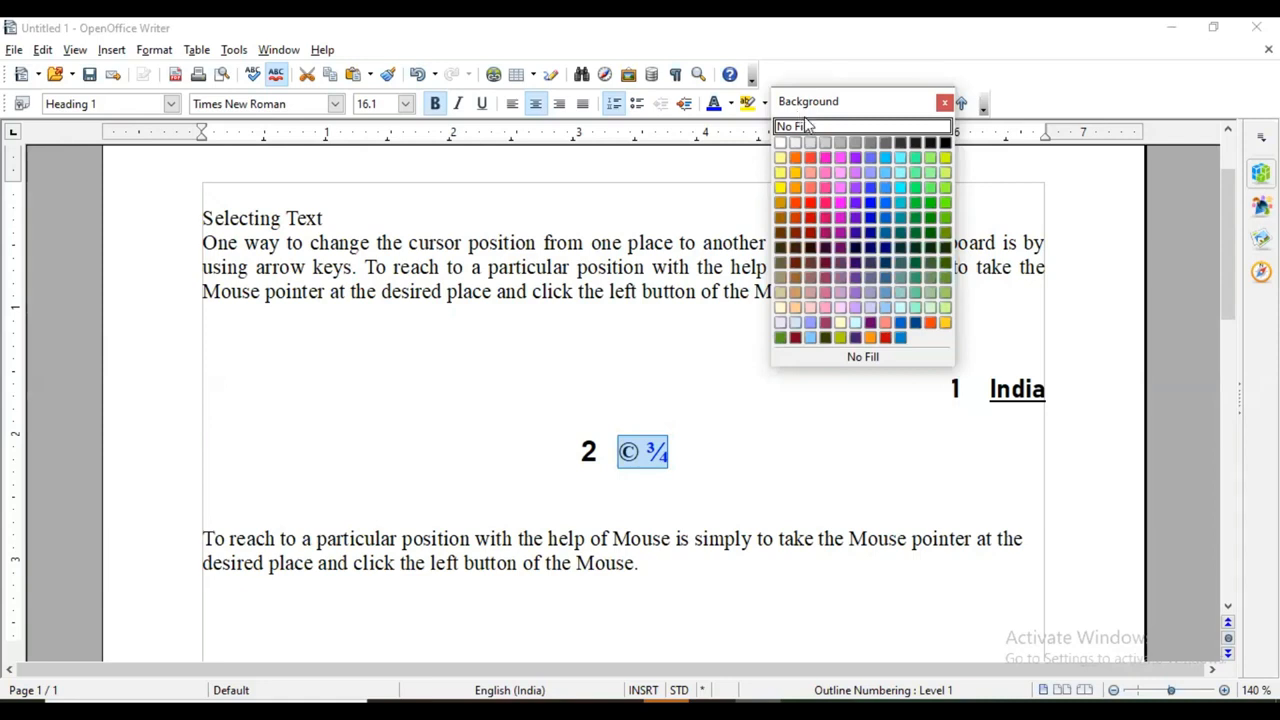
{"action": "left_click", "coordinate": [944, 102]}
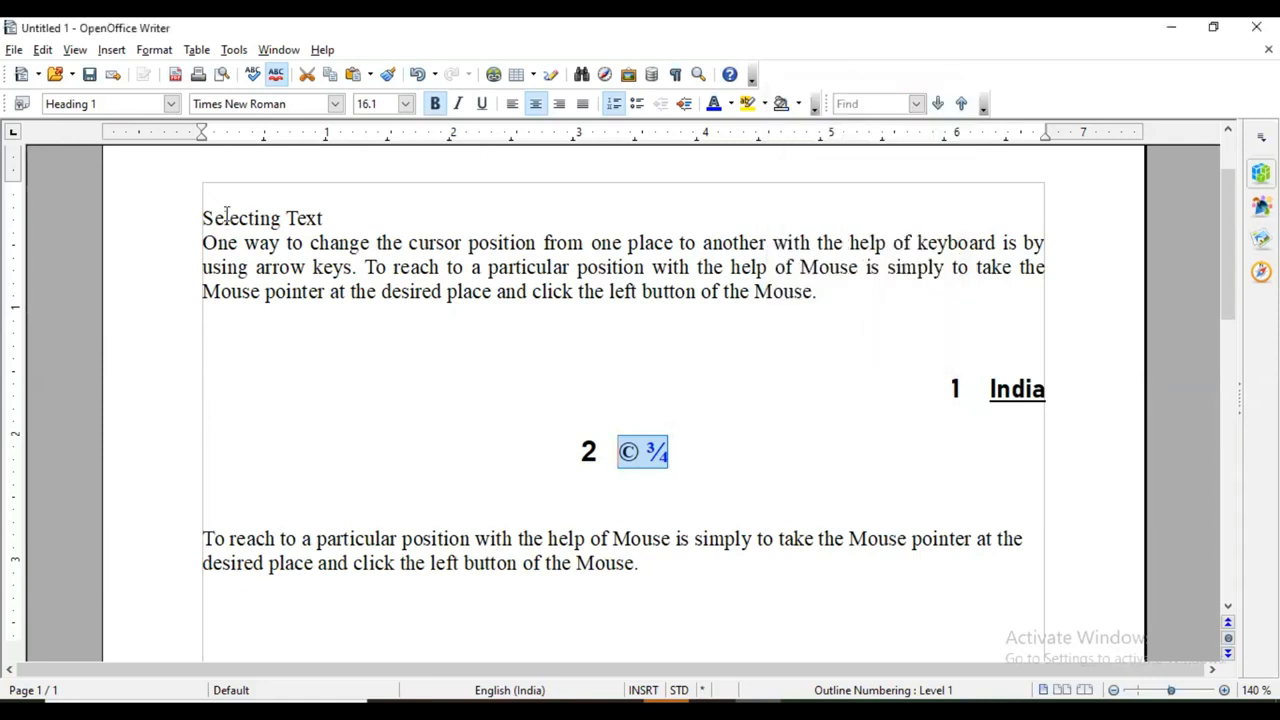
Step: Highlight the whole justified paragraph below "Selecting Text" in light pink
{"action": "left_click_drag", "start_coordinate": [205, 242], "coordinate": [816, 296]}
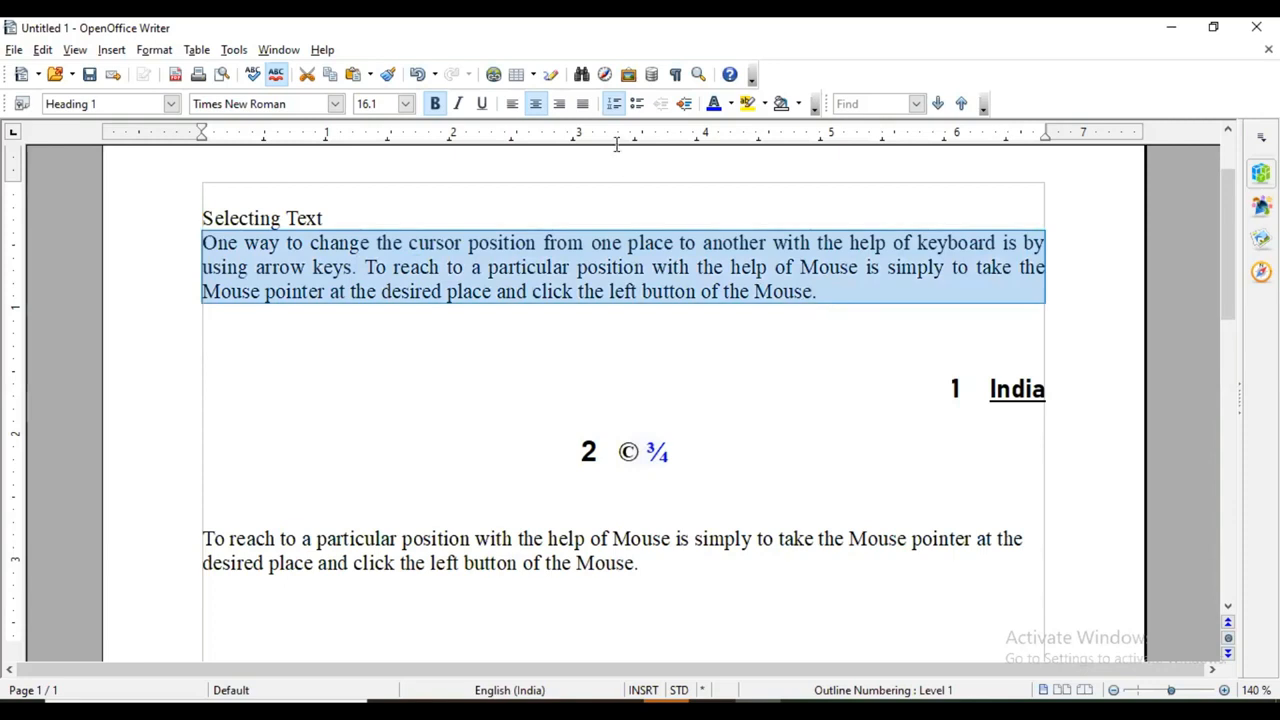
{"action": "left_click", "coordinate": [764, 104]}
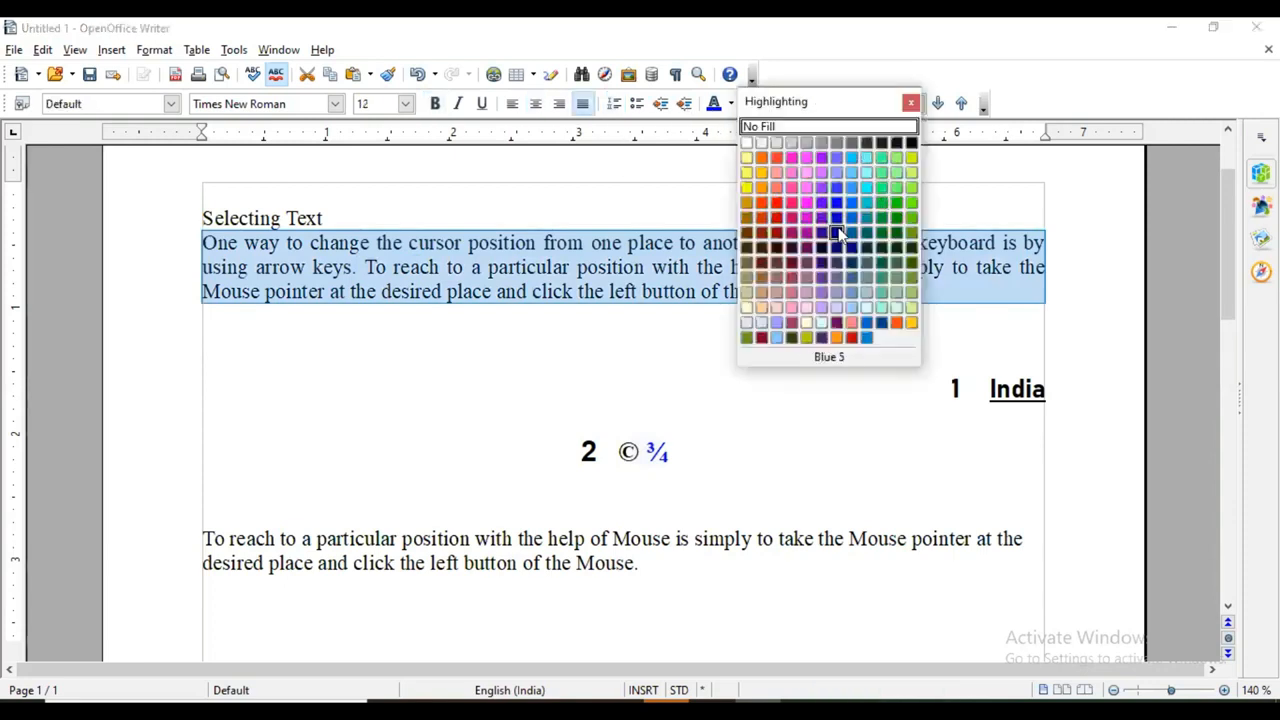
{"action": "left_click", "coordinate": [808, 175]}
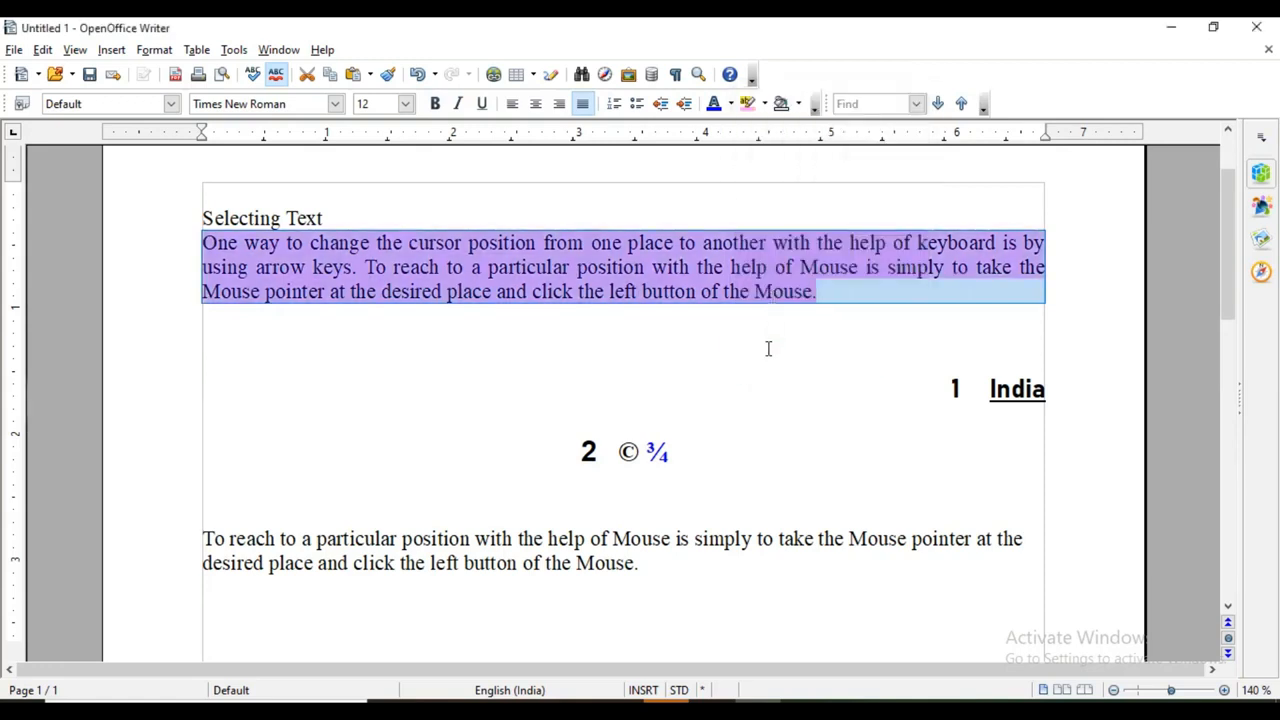
{"action": "left_click", "coordinate": [710, 468]}
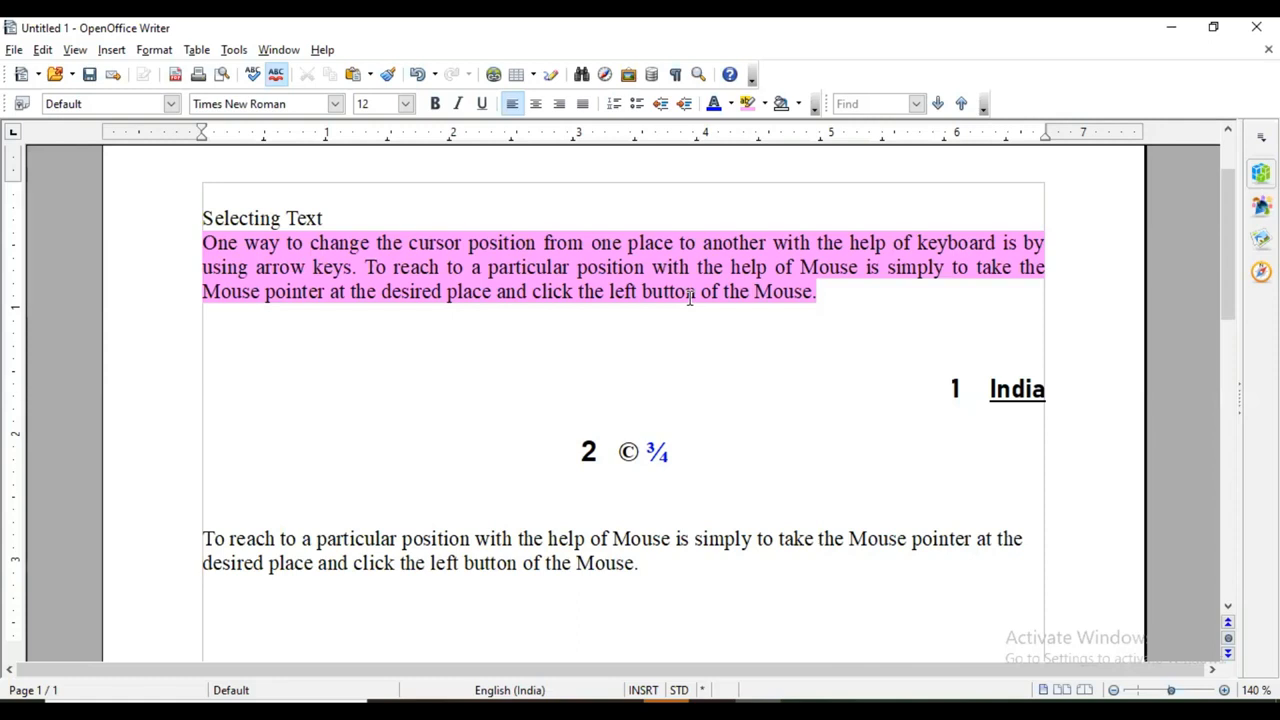
Step: Search the document for "mouse", step forward through the matches in the last paragraph and continue the search from the beginning
{"action": "left_click", "coordinate": [918, 106]}
{"action": "left_click", "coordinate": [918, 106]}
{"action": "left_click", "coordinate": [864, 103]}
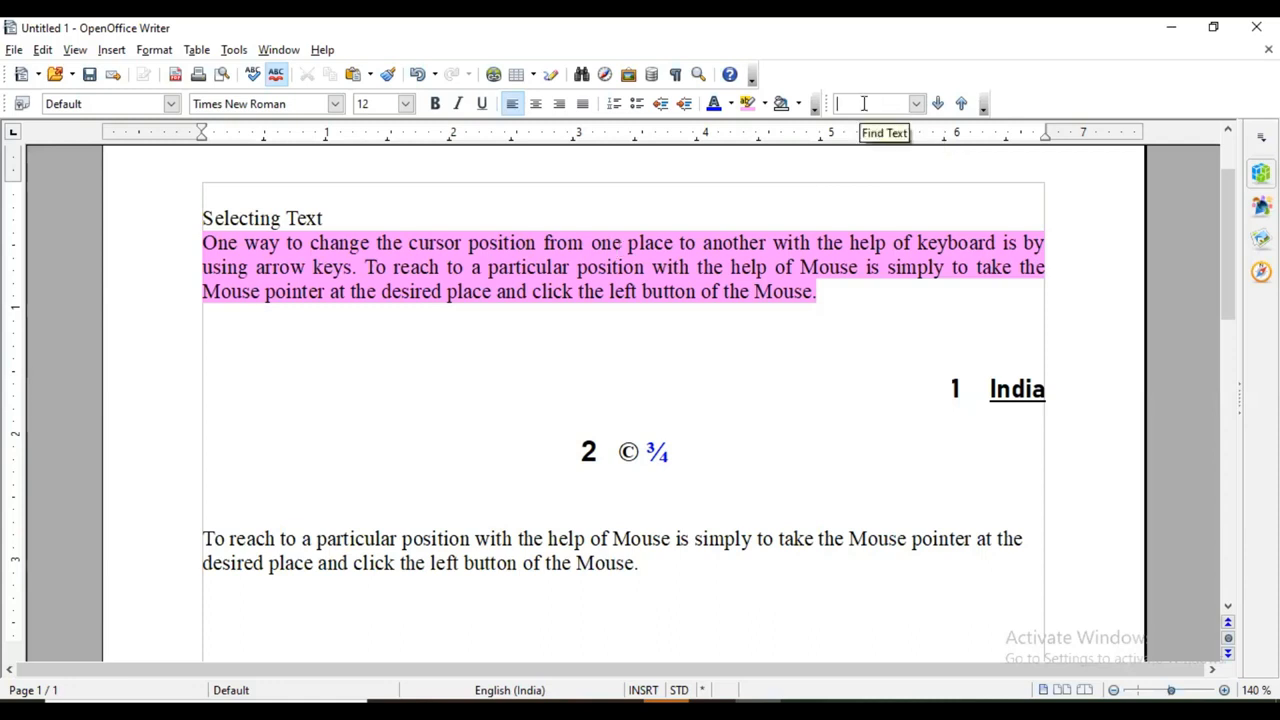
{"action": "type", "text": "mouse"}
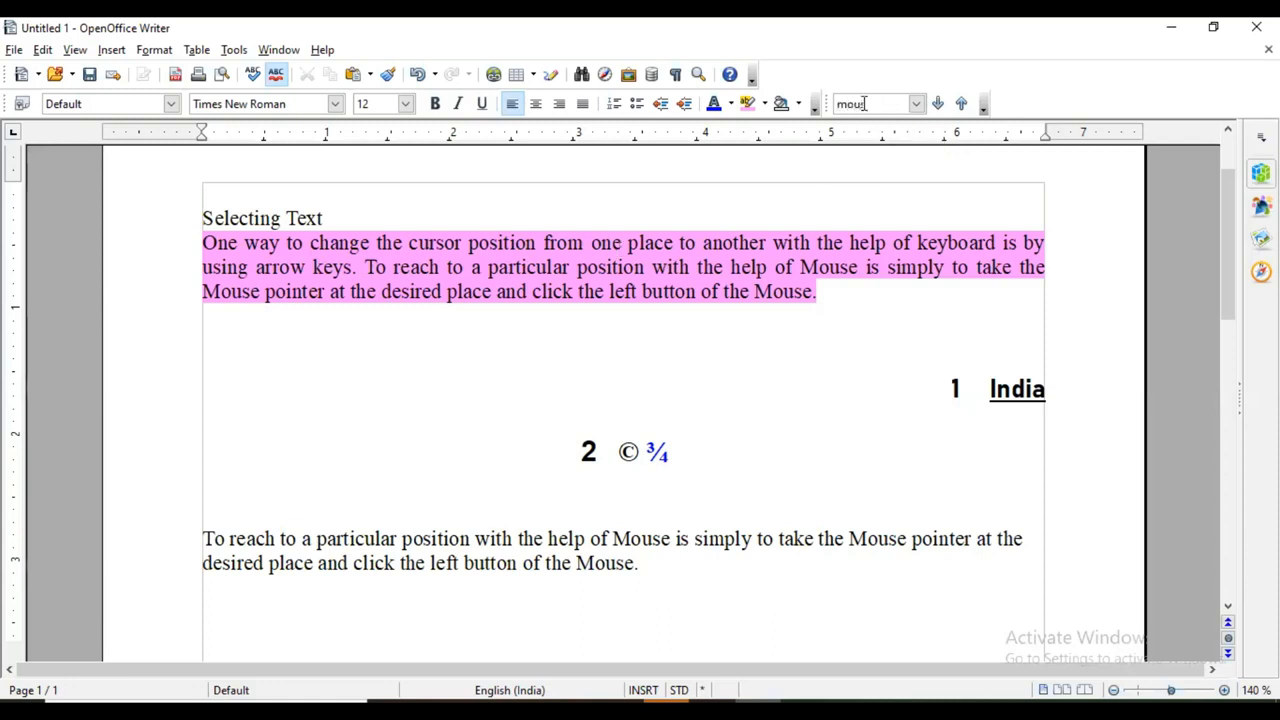
{"action": "left_click", "coordinate": [941, 104]}
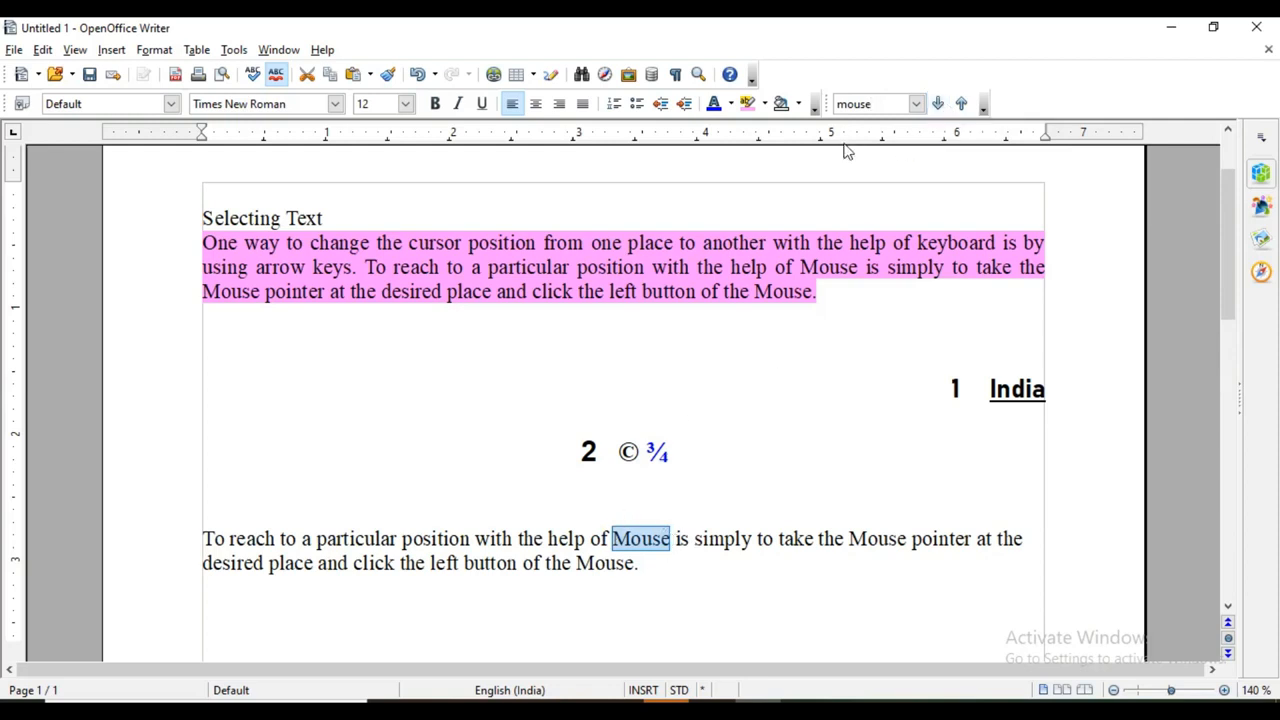
{"action": "left_click", "coordinate": [938, 104]}
{"action": "left_click", "coordinate": [938, 104]}
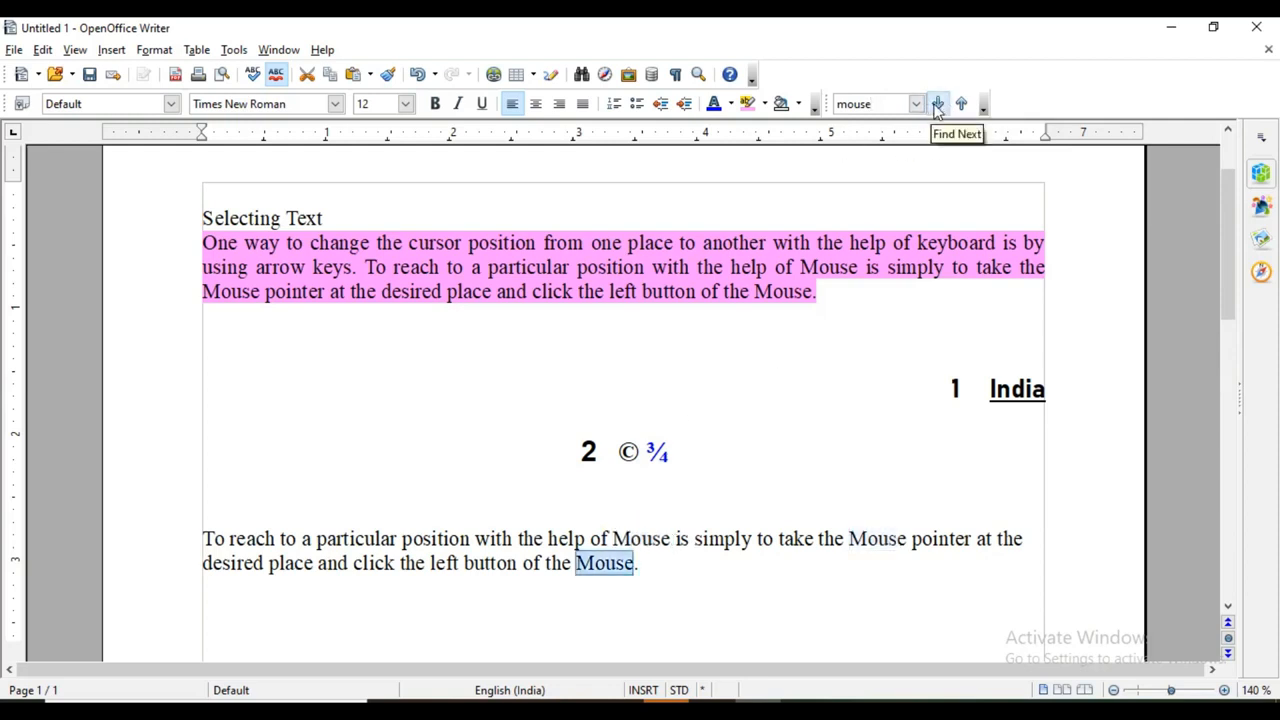
{"action": "left_click", "coordinate": [938, 104]}
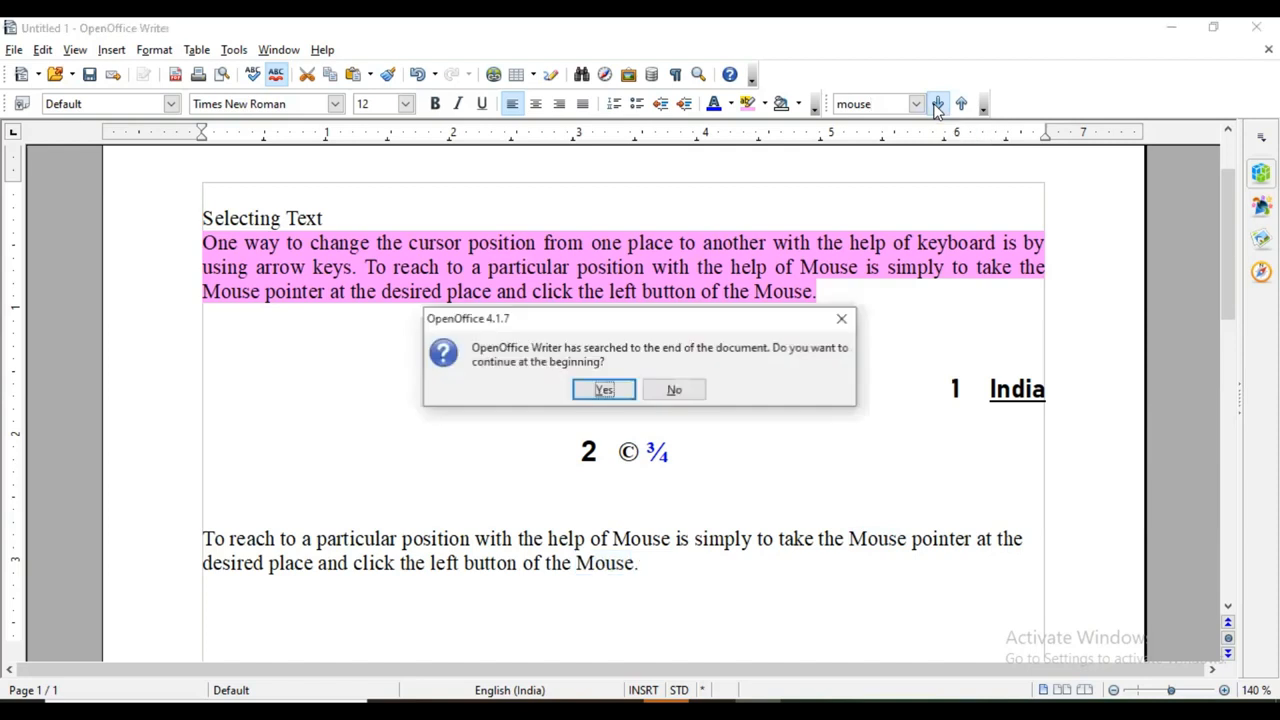
{"action": "left_click", "coordinate": [603, 390]}
Step: Restart the search for "mouse" from the start of the document and step through its occurrences in the highlighted paragraph
{"action": "left_click", "coordinate": [203, 218]}
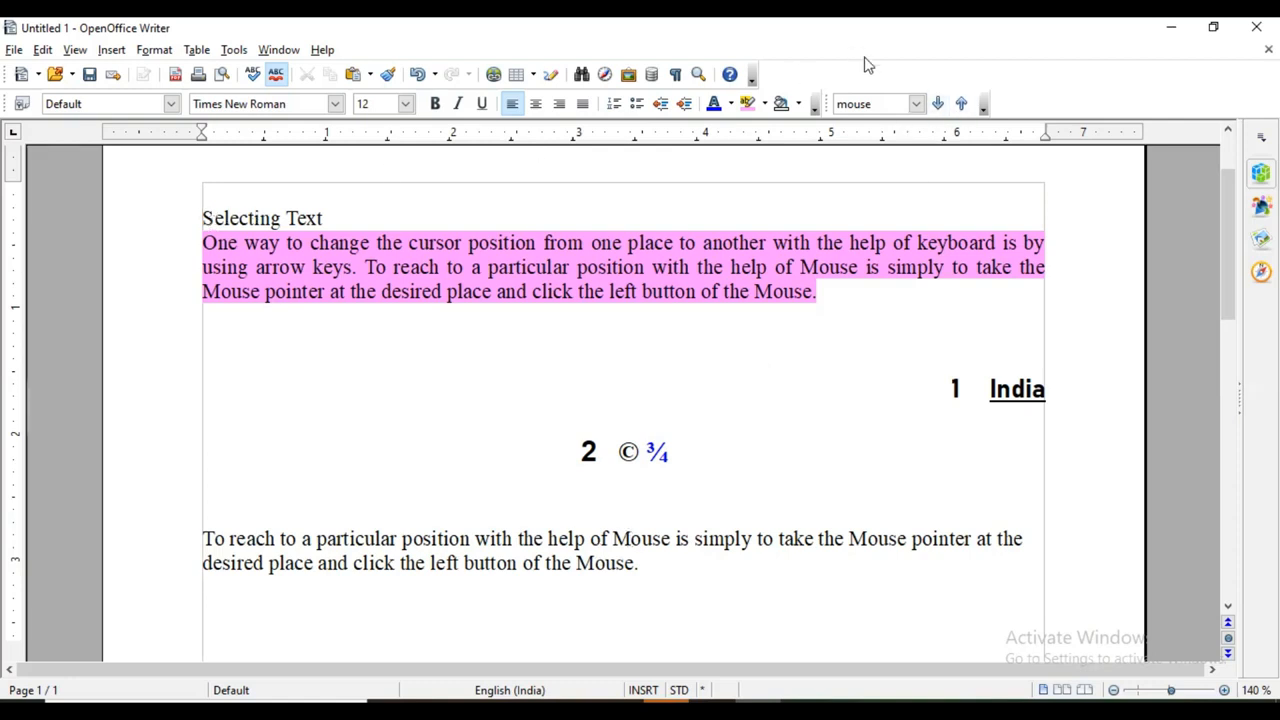
{"action": "left_click", "coordinate": [938, 103]}
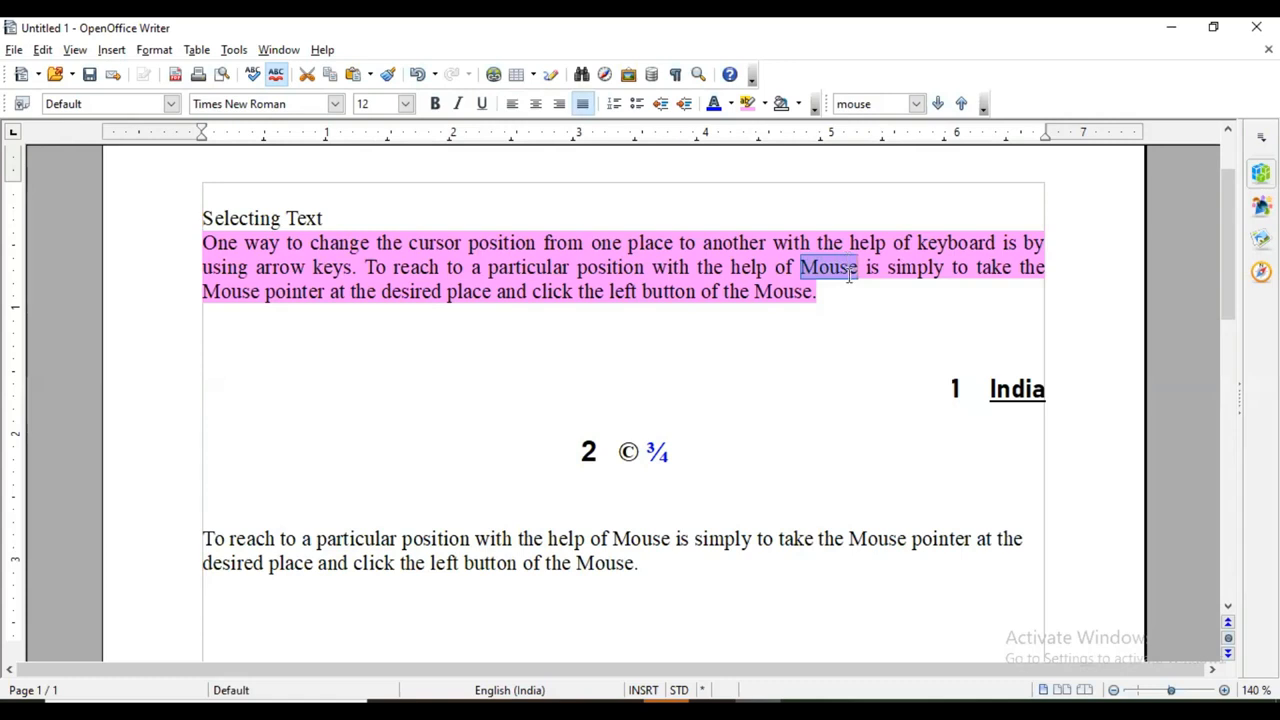
{"action": "left_click", "coordinate": [938, 104]}
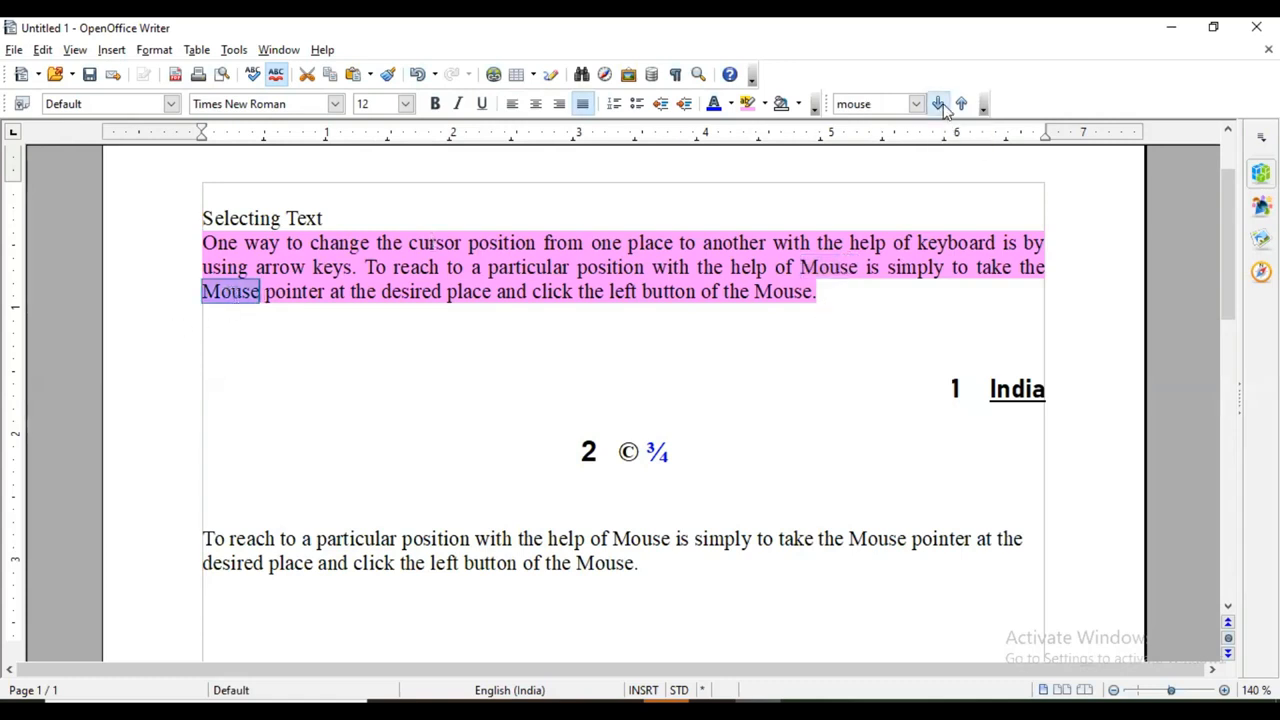
{"action": "left_click", "coordinate": [940, 104]}
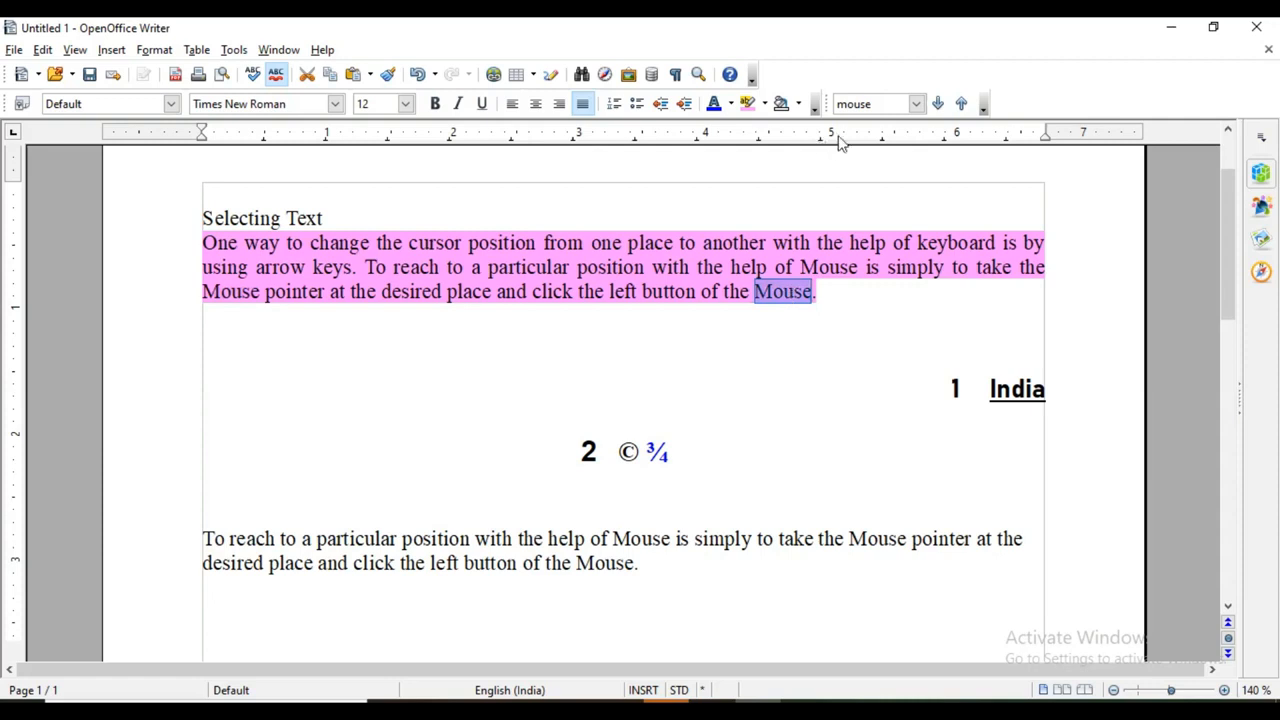